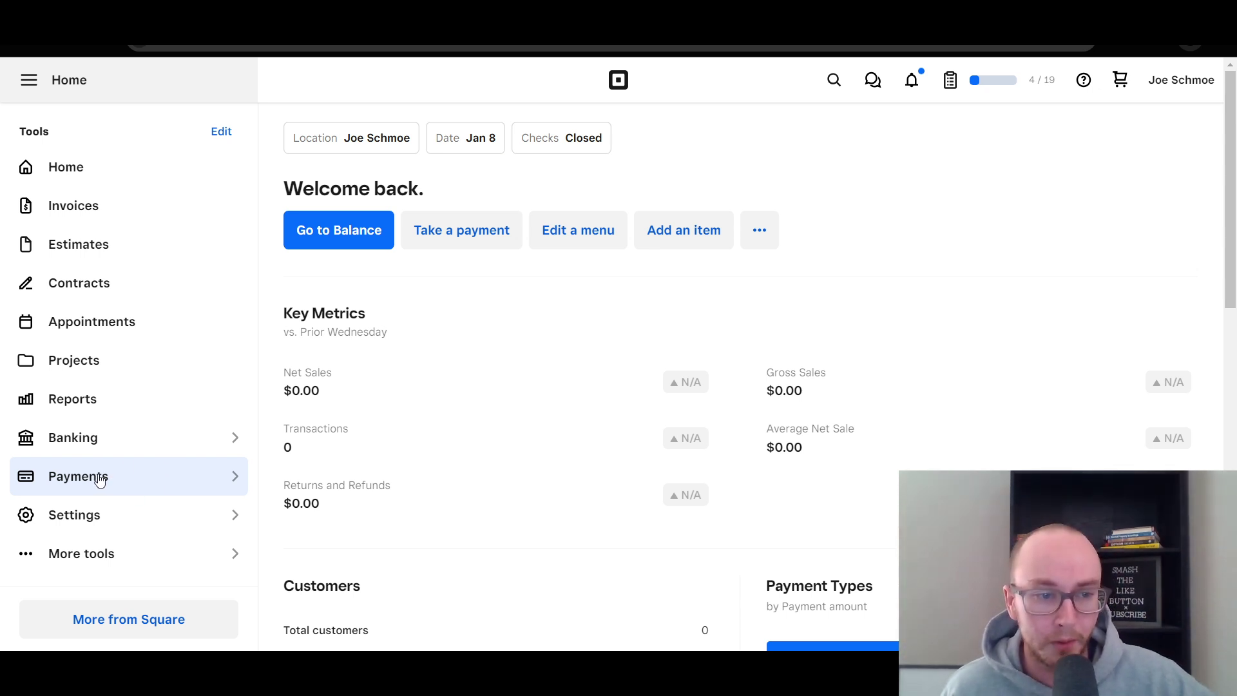
Open the payment links page under Payments and start creating a new payment link
click(174, 482)
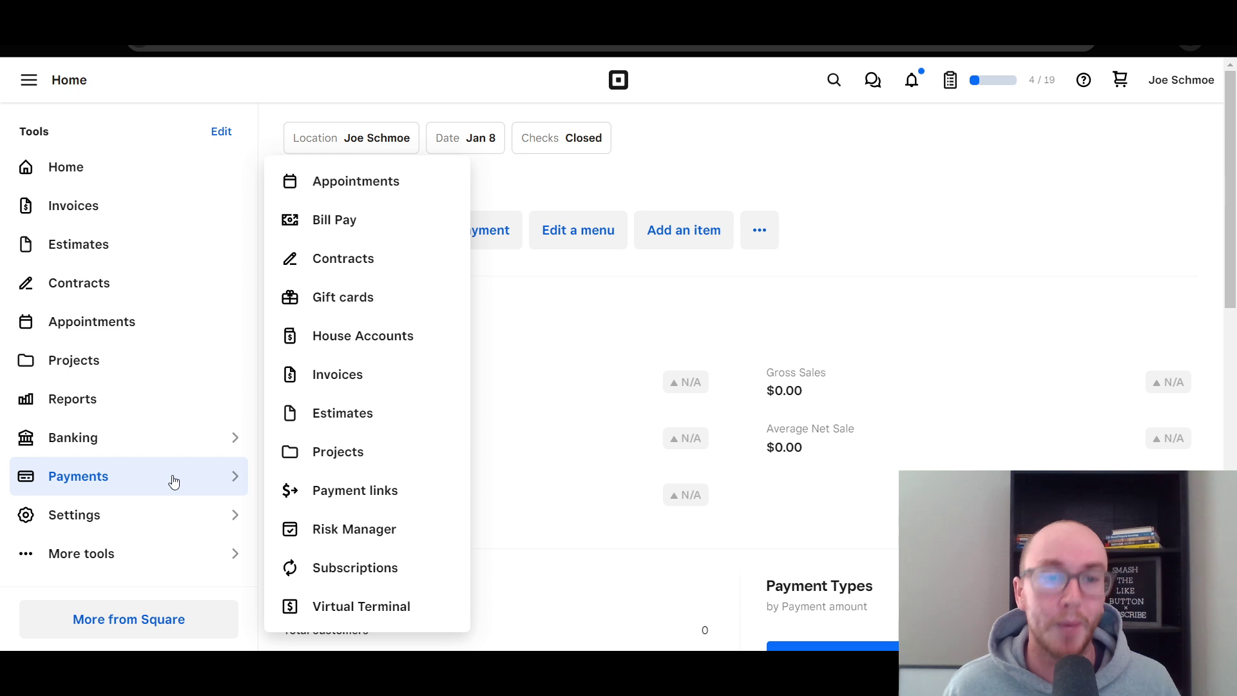
click(414, 490)
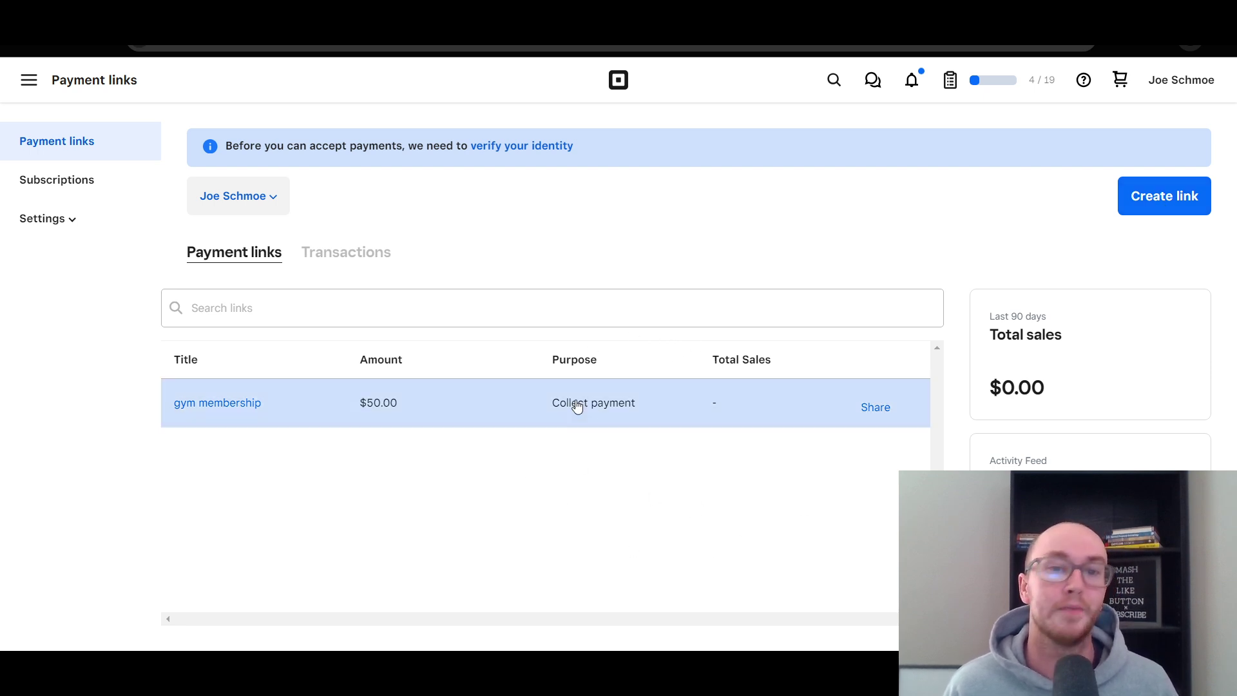
click(1143, 200)
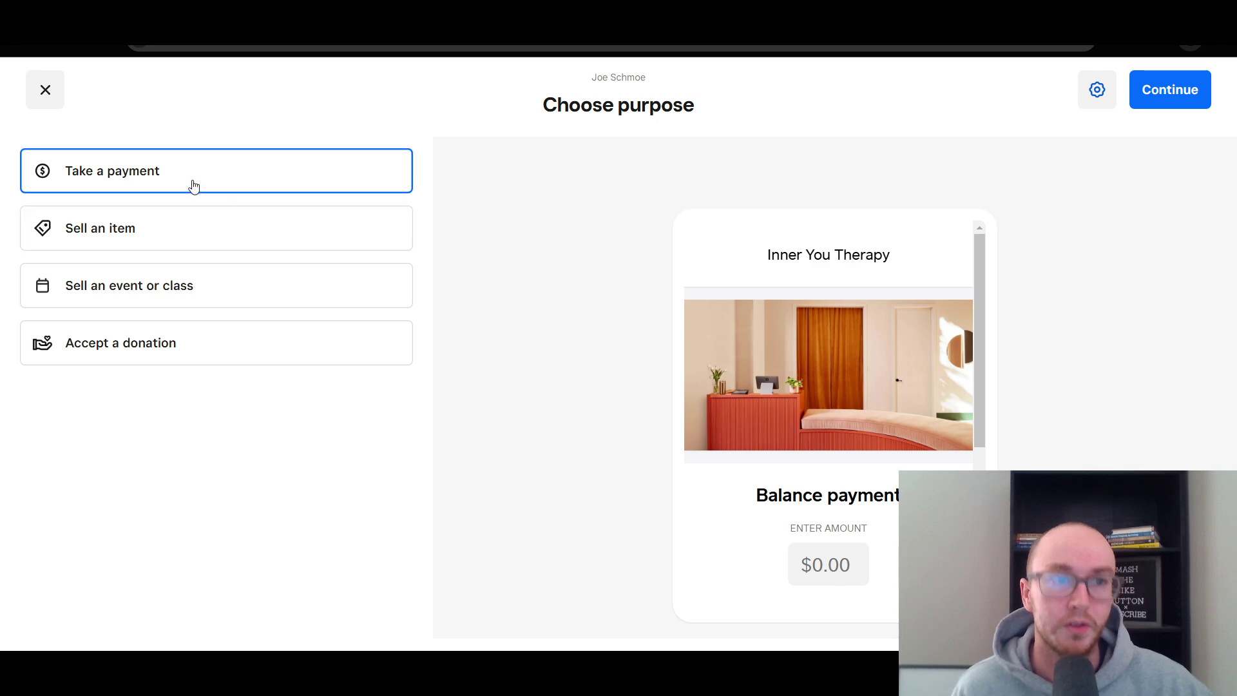
Preview the item, event or class, and donation purposes, and continue with Take a payment as the link's purpose
click(202, 238)
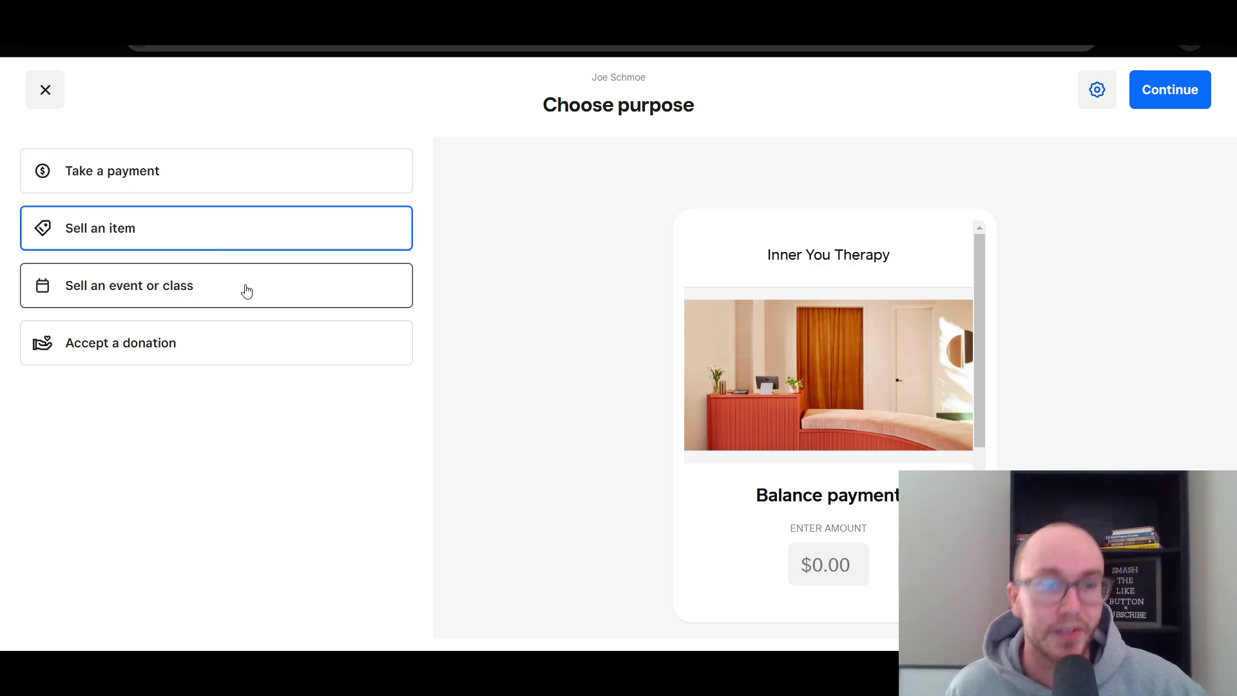
click(249, 291)
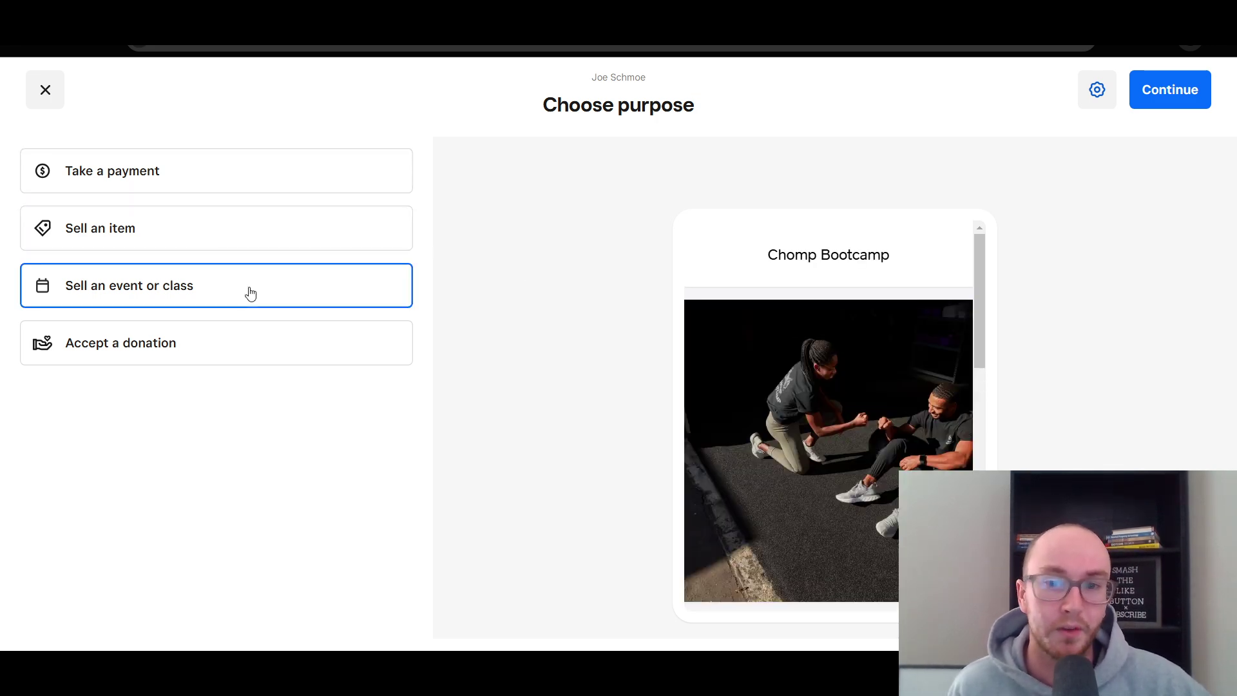
click(239, 349)
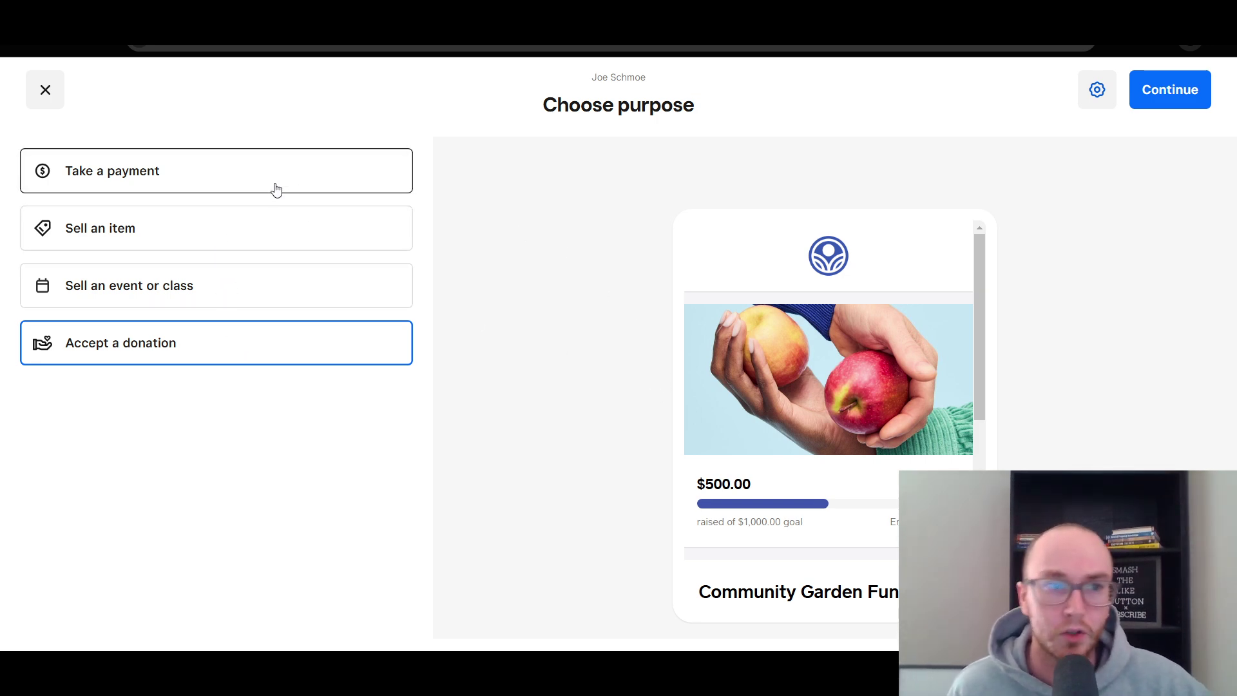
click(251, 175)
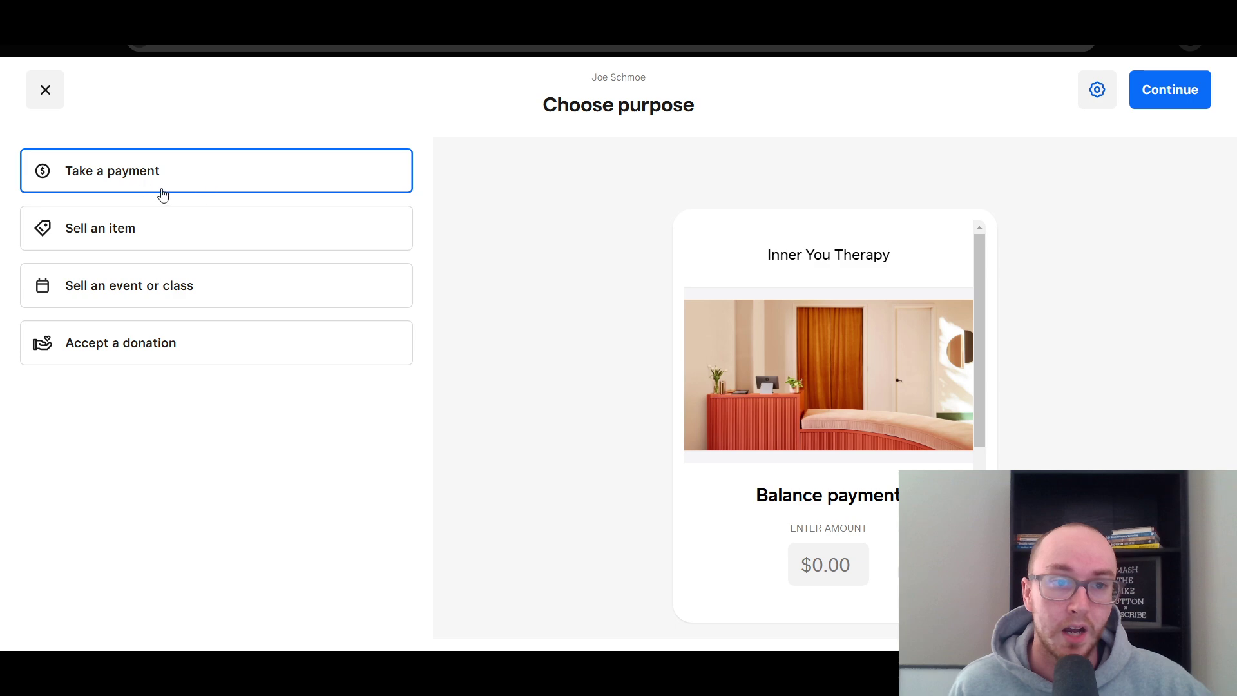
drag(984, 353, 999, 320)
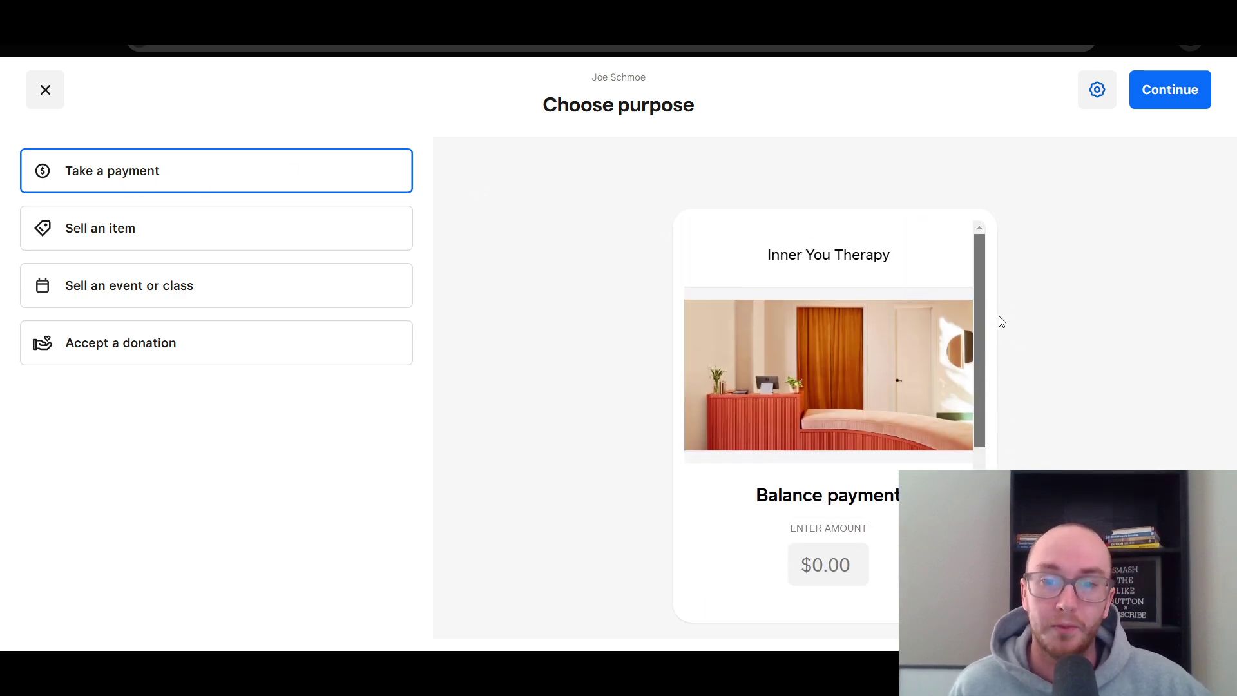
click(1171, 90)
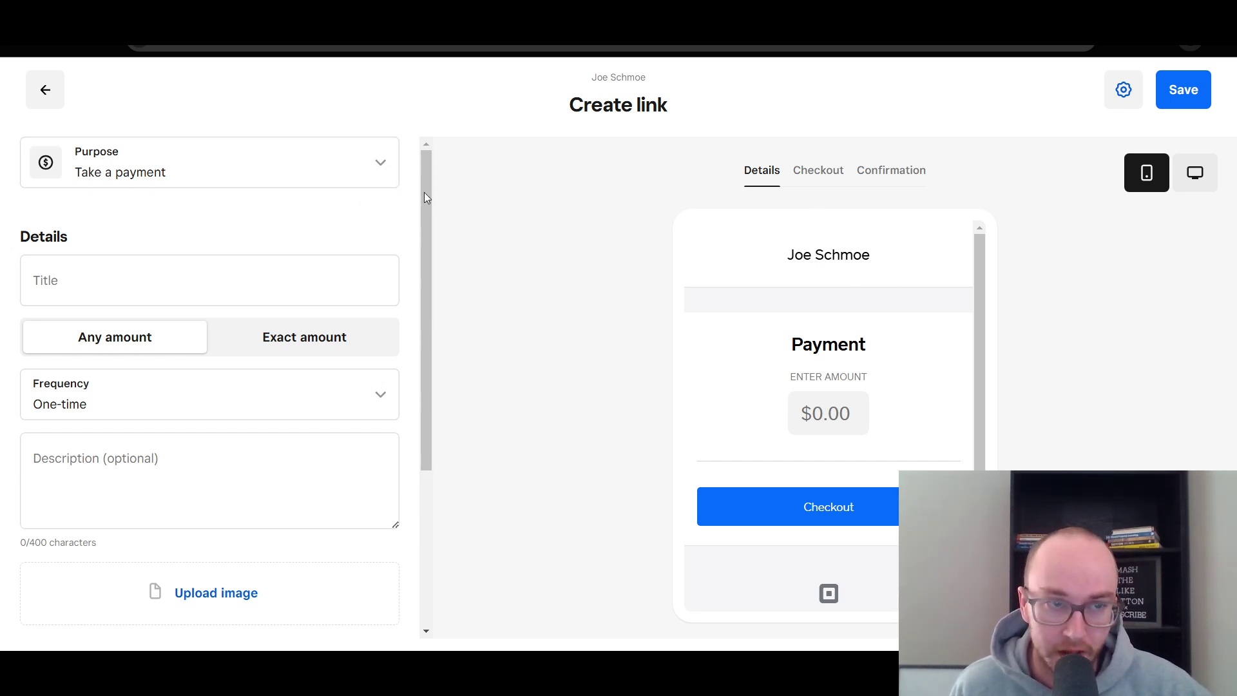
Title the payment link "Gym membership premium"
mouse_move(430, 218)
mouse_down()
mouse_move(428, 230)
mouse_move(429, 217)
mouse_up()
drag(979, 361, 966, 288)
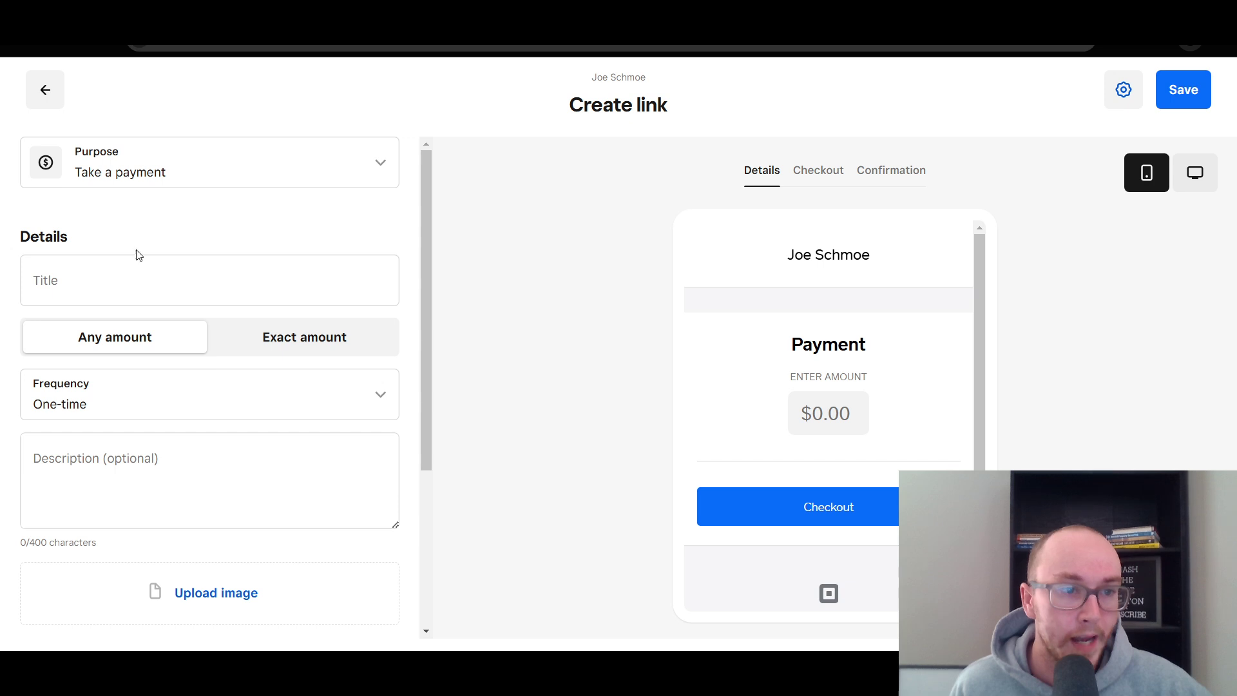
click(92, 286)
click(60, 281)
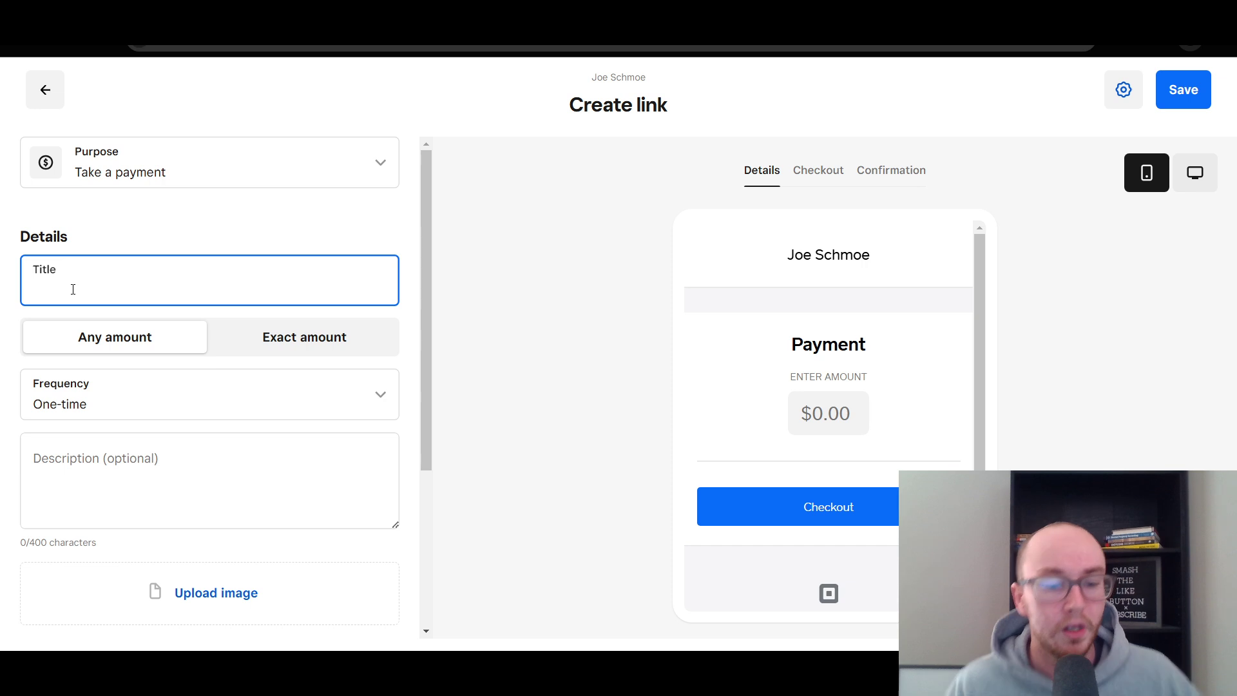
text(Gym )
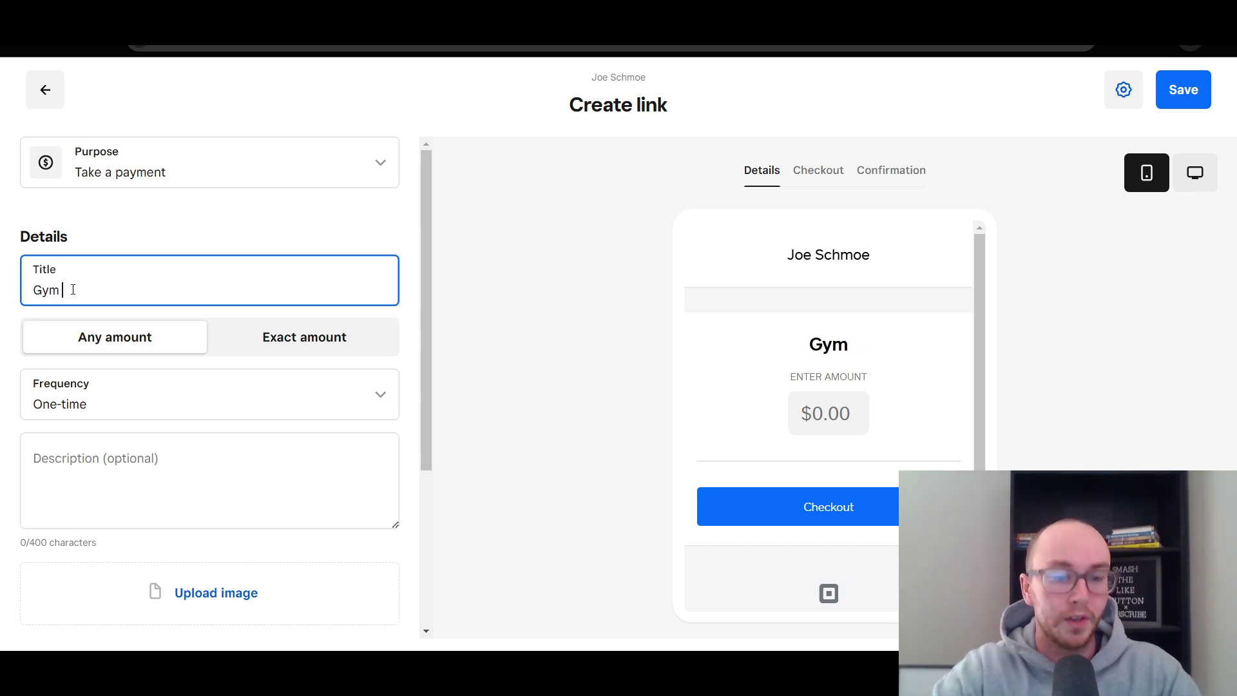
text(membership)
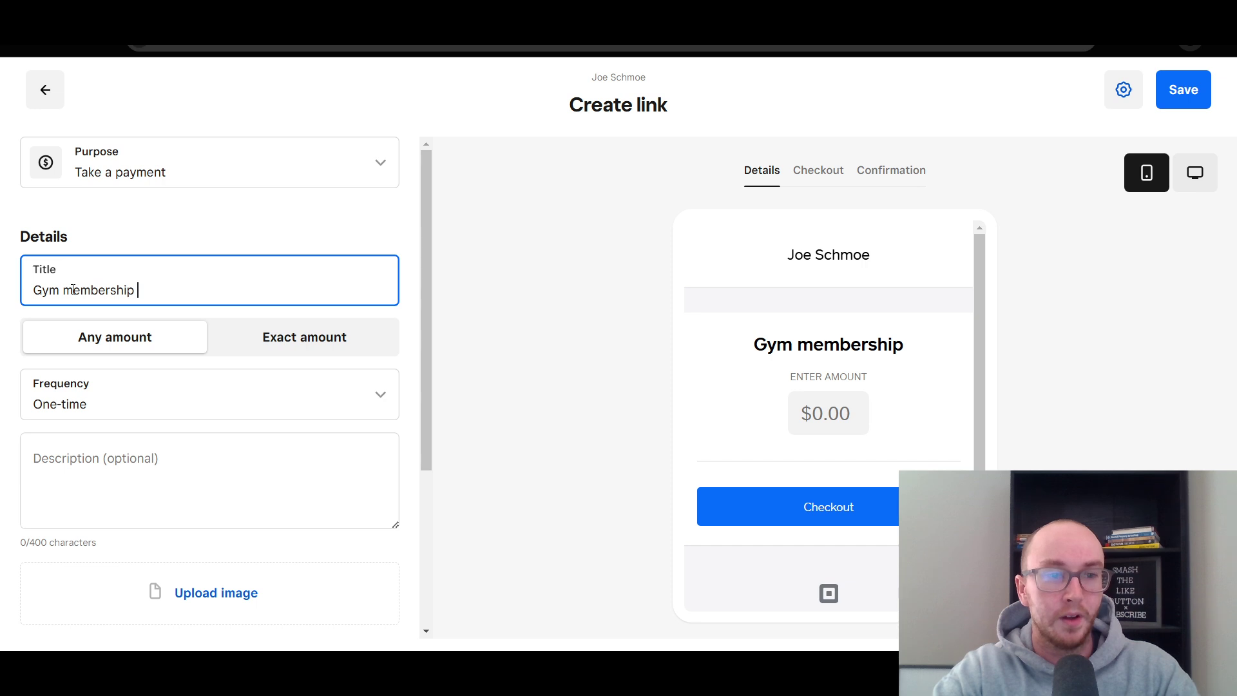
text( premium)
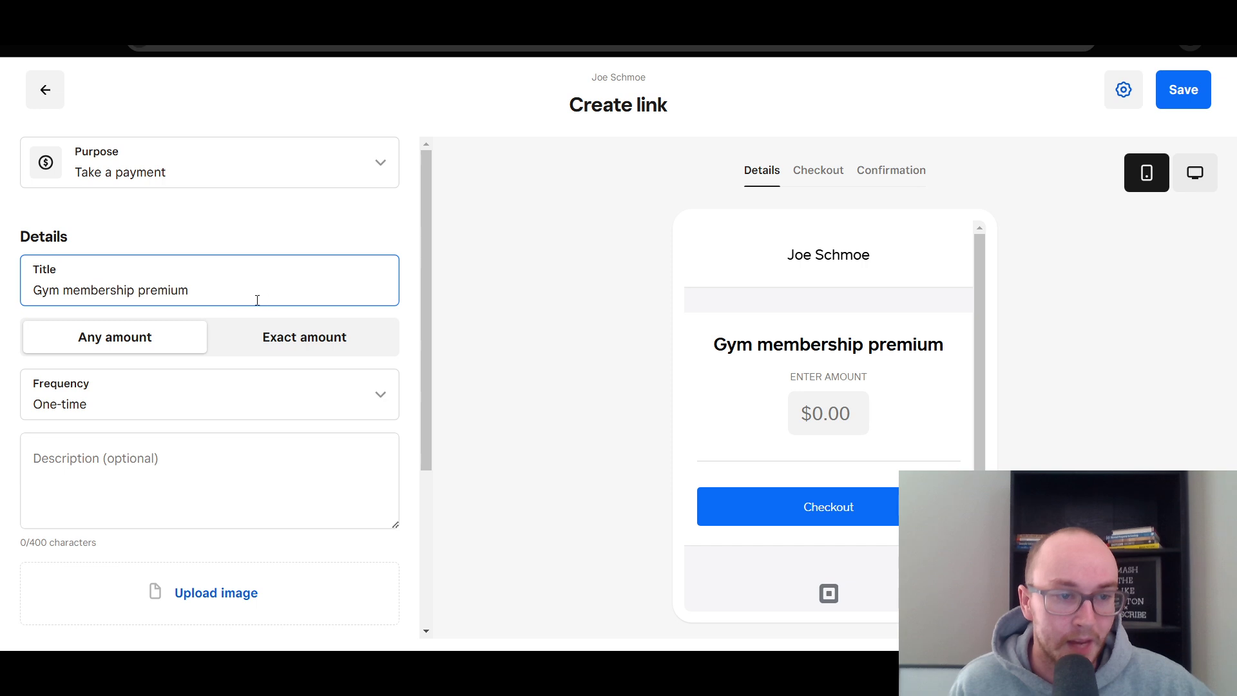
Review the available billing frequencies and set the payment link's frequency to Monthly
drag(427, 396, 427, 417)
click(193, 380)
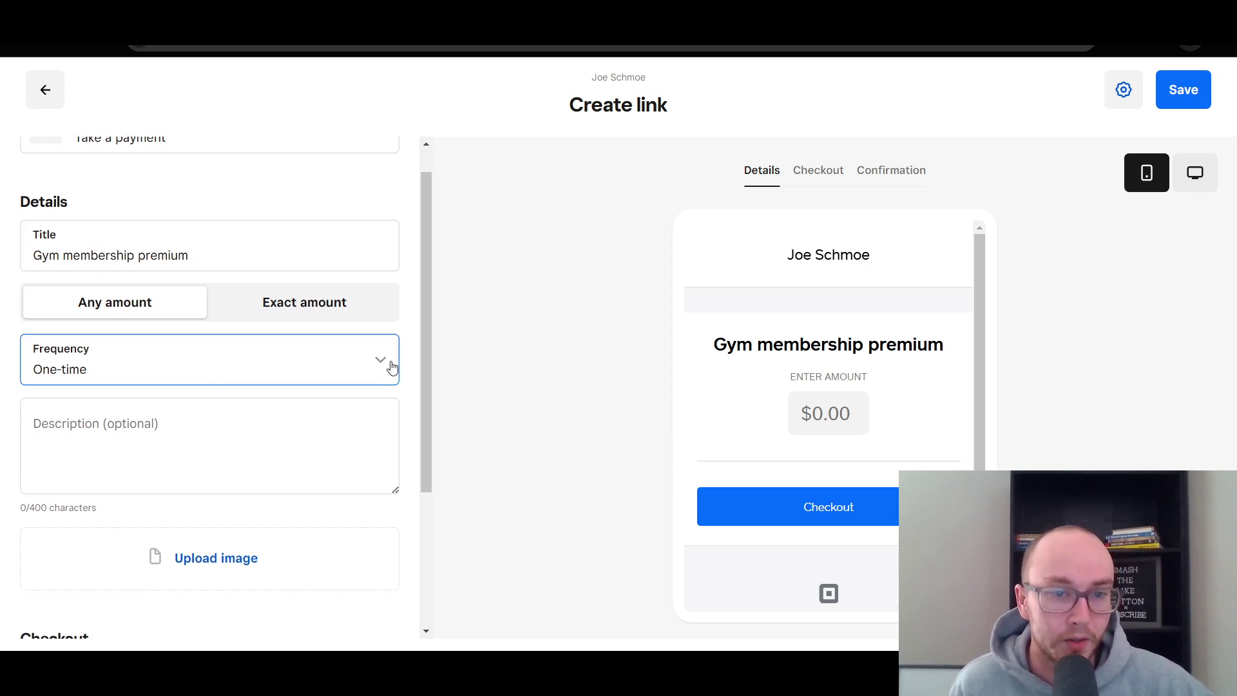
drag(427, 360, 391, 454)
click(376, 346)
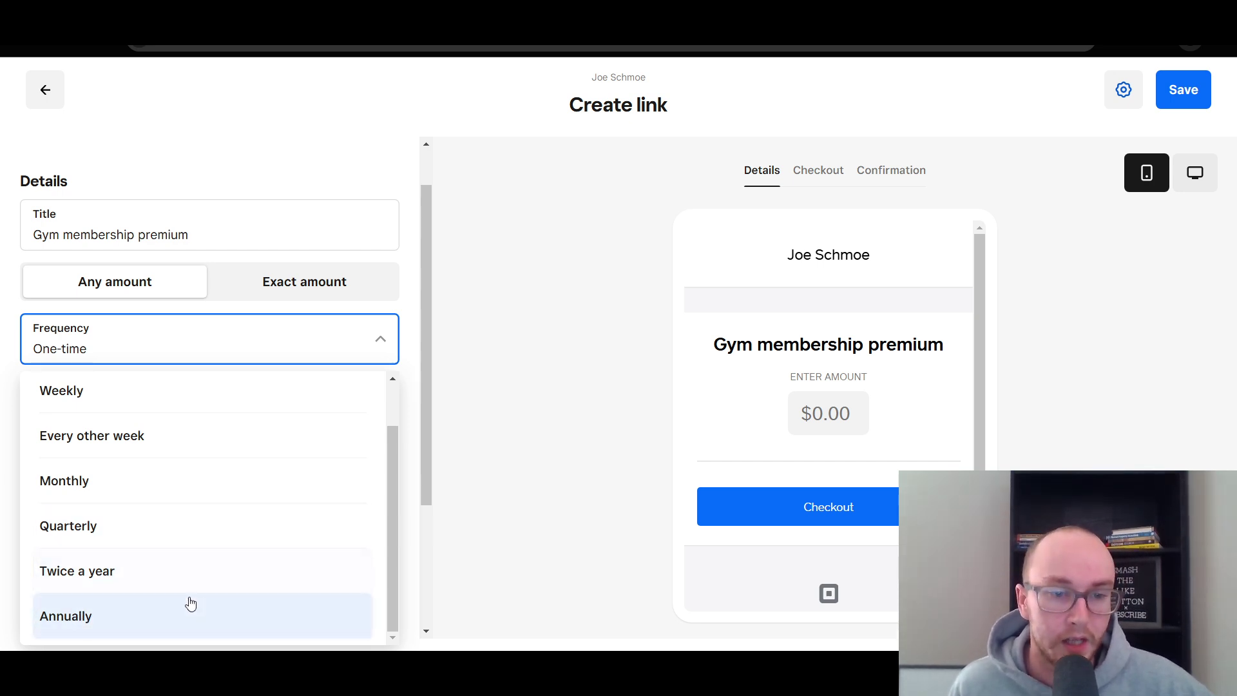
scroll(193, 567, up, 1)
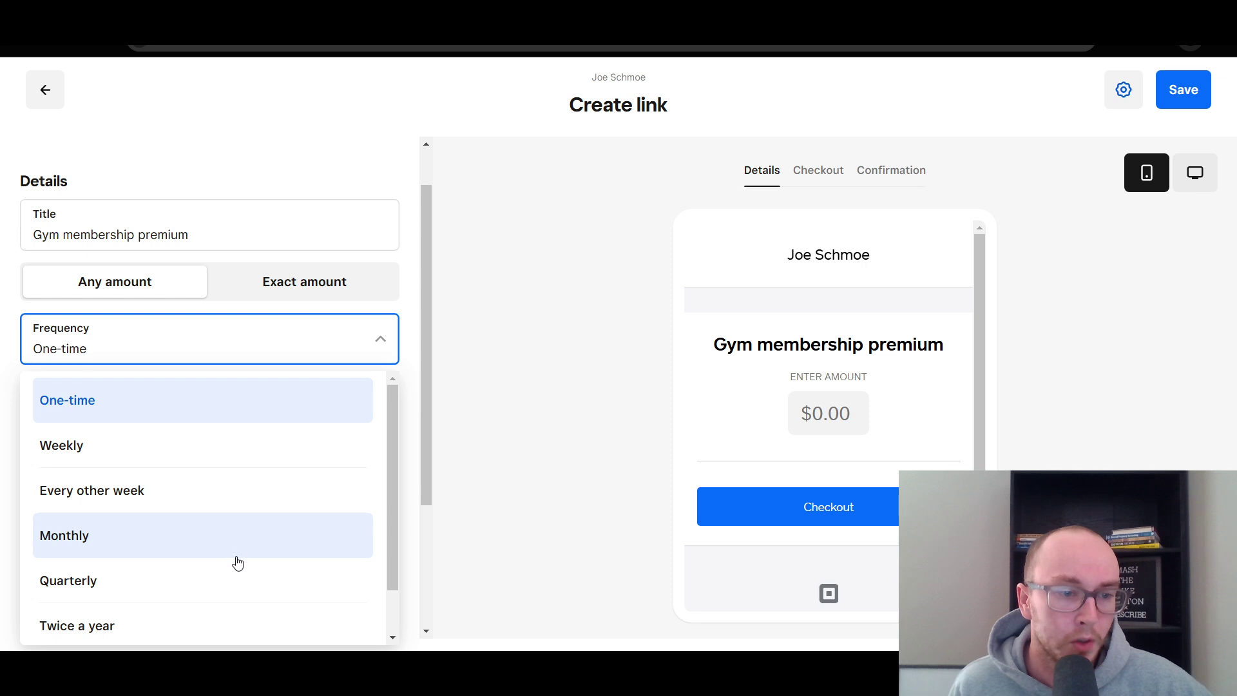
scroll(213, 567, down, 1)
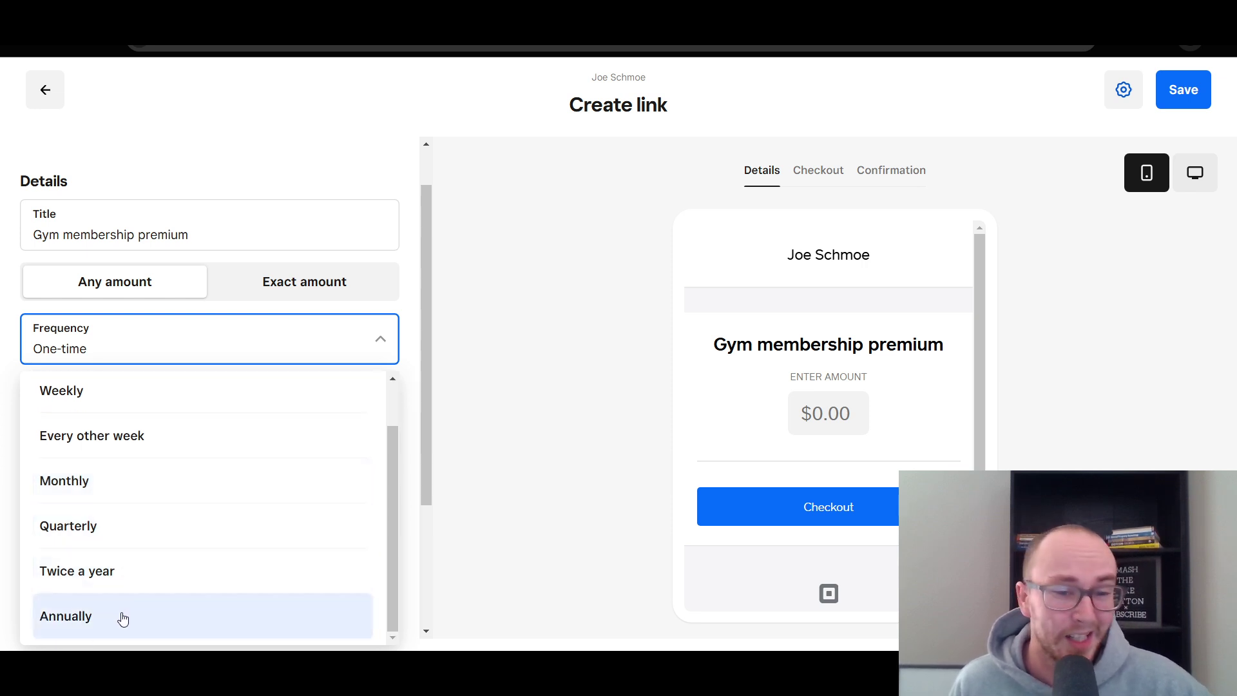
scroll(123, 617, up, 1)
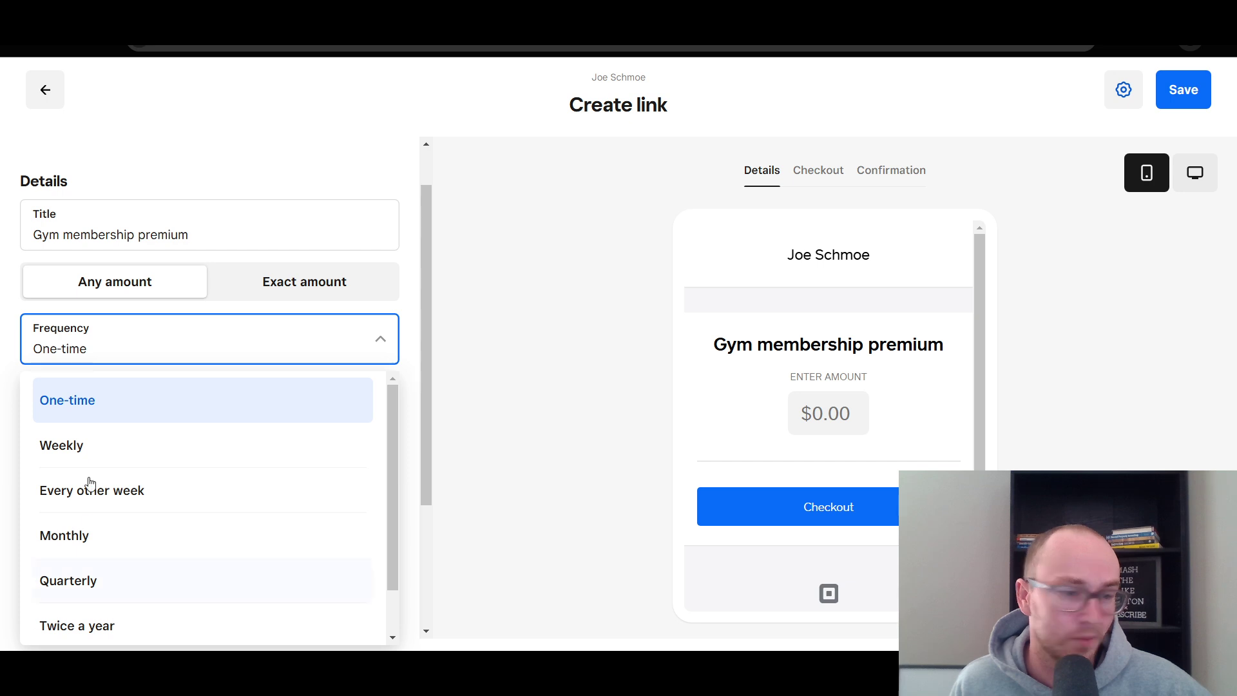
scroll(158, 566, down, 1)
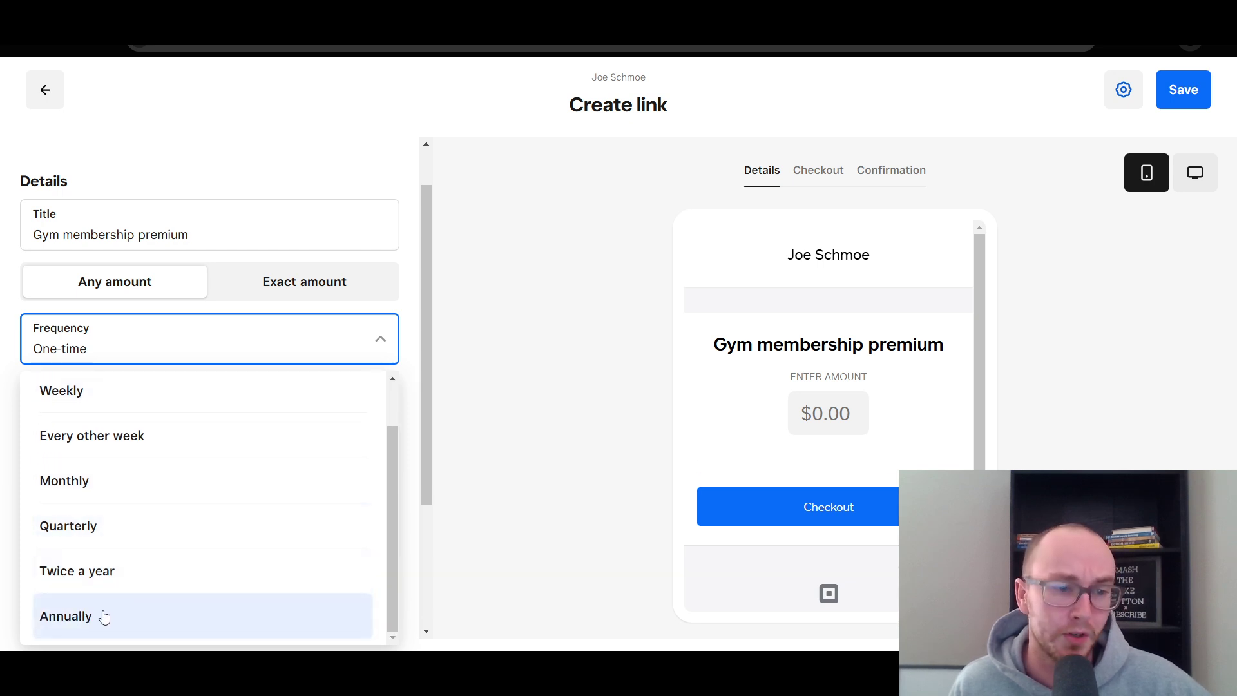
scroll(111, 599, up, 1)
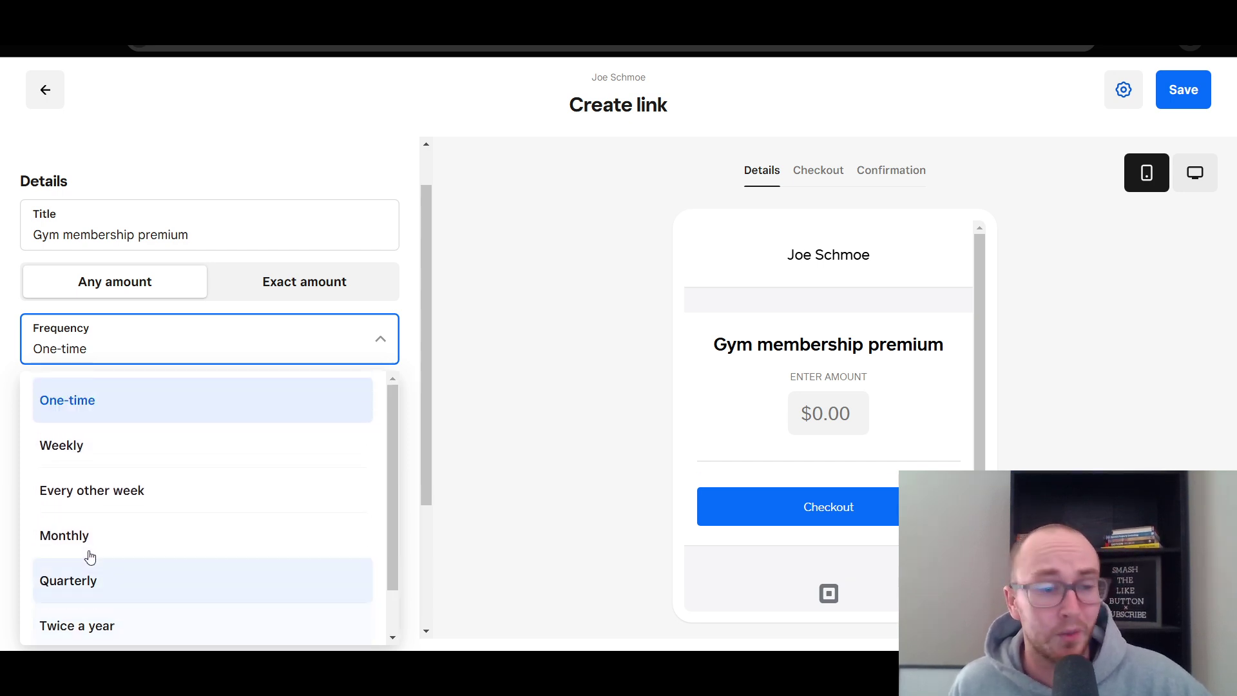
click(143, 538)
Charge an exact amount of $100.00 instead of letting customers pay any amount
click(151, 307)
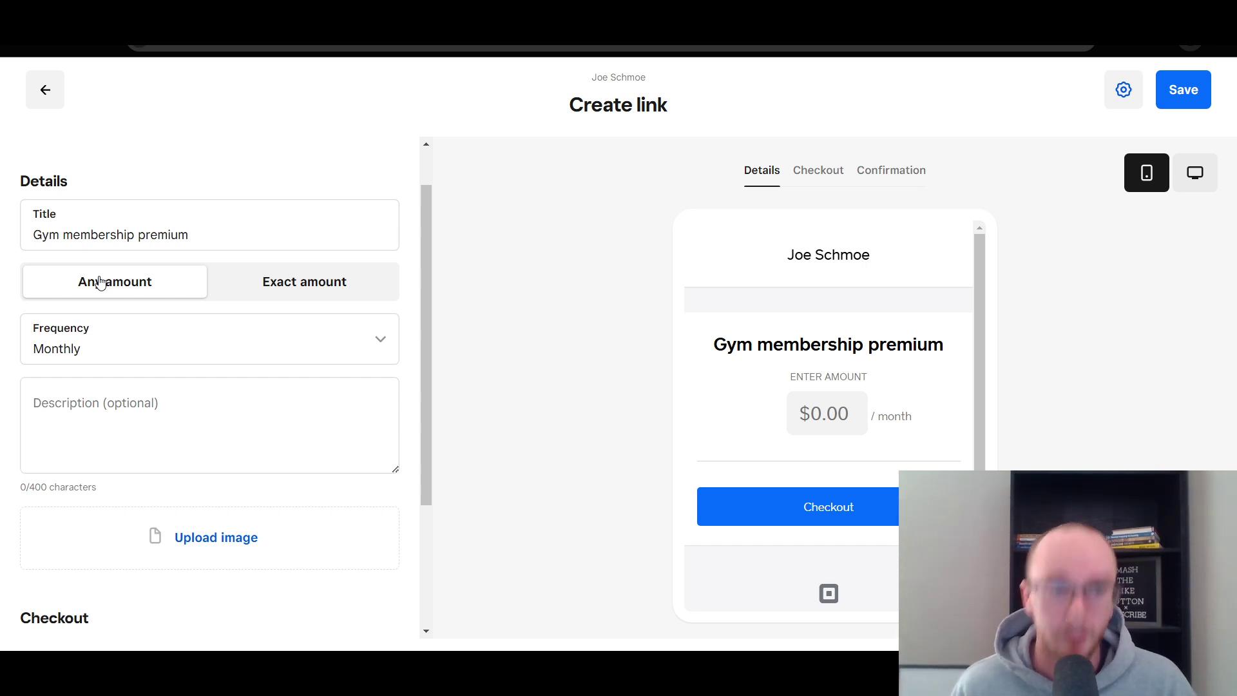
click(237, 298)
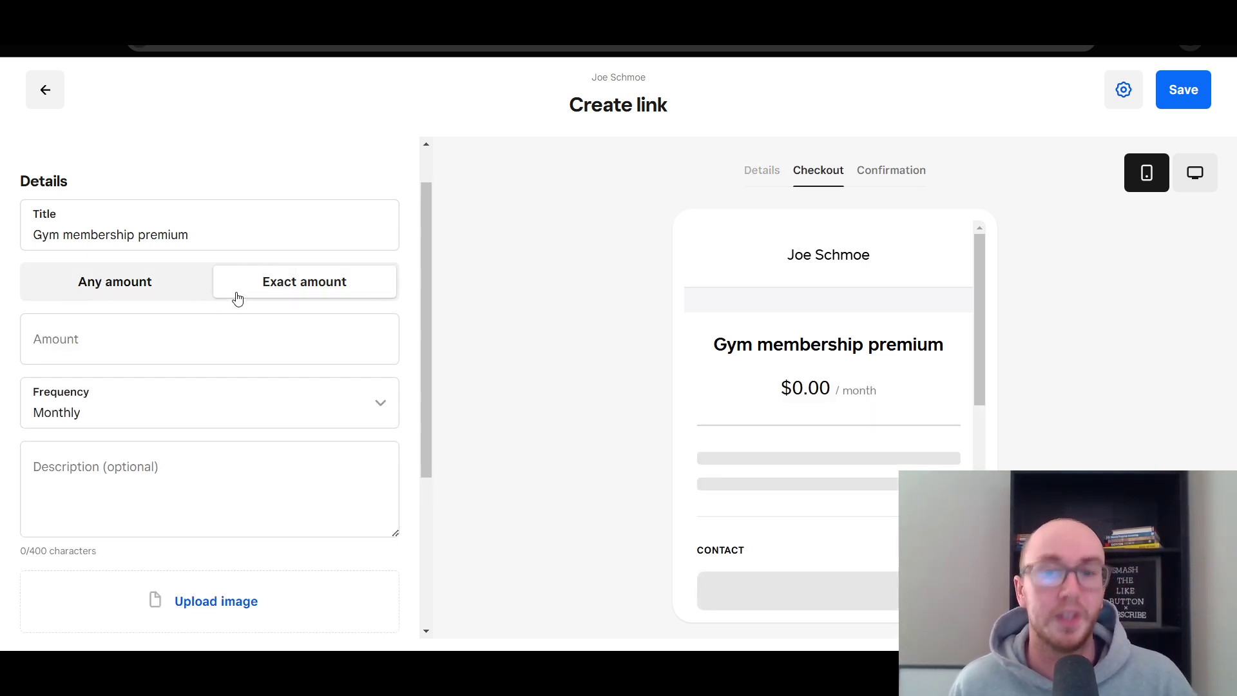
click(180, 317)
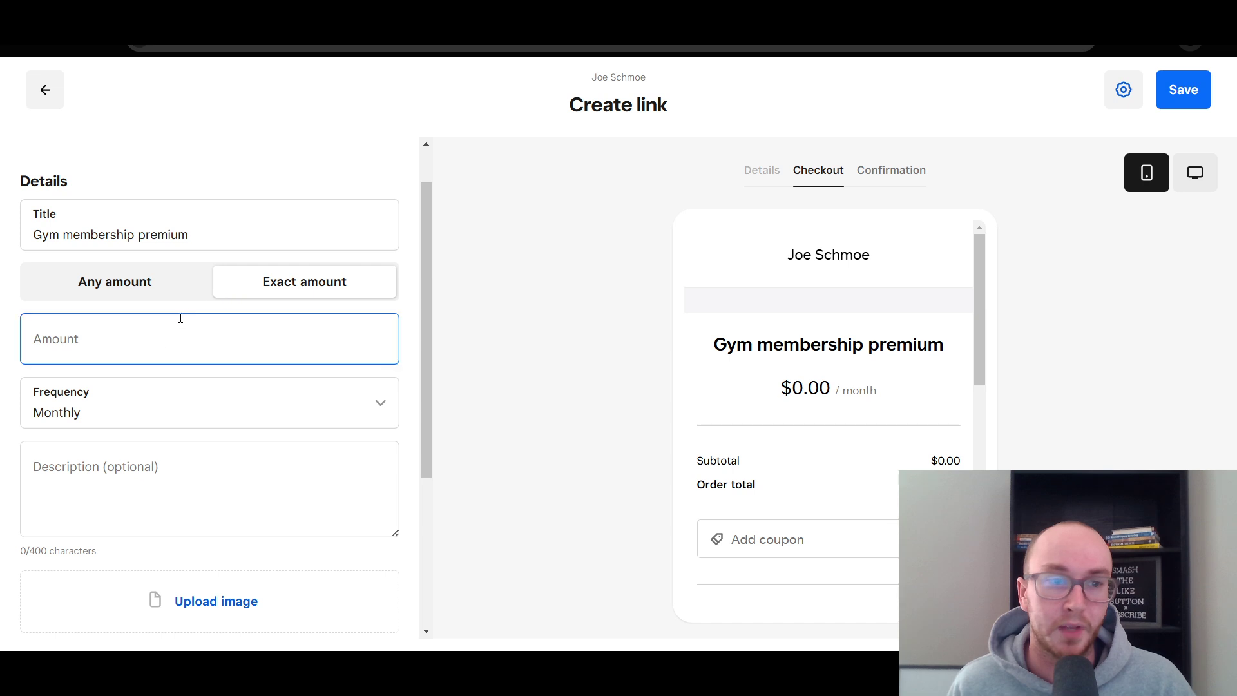
click(142, 341)
text(100.00)
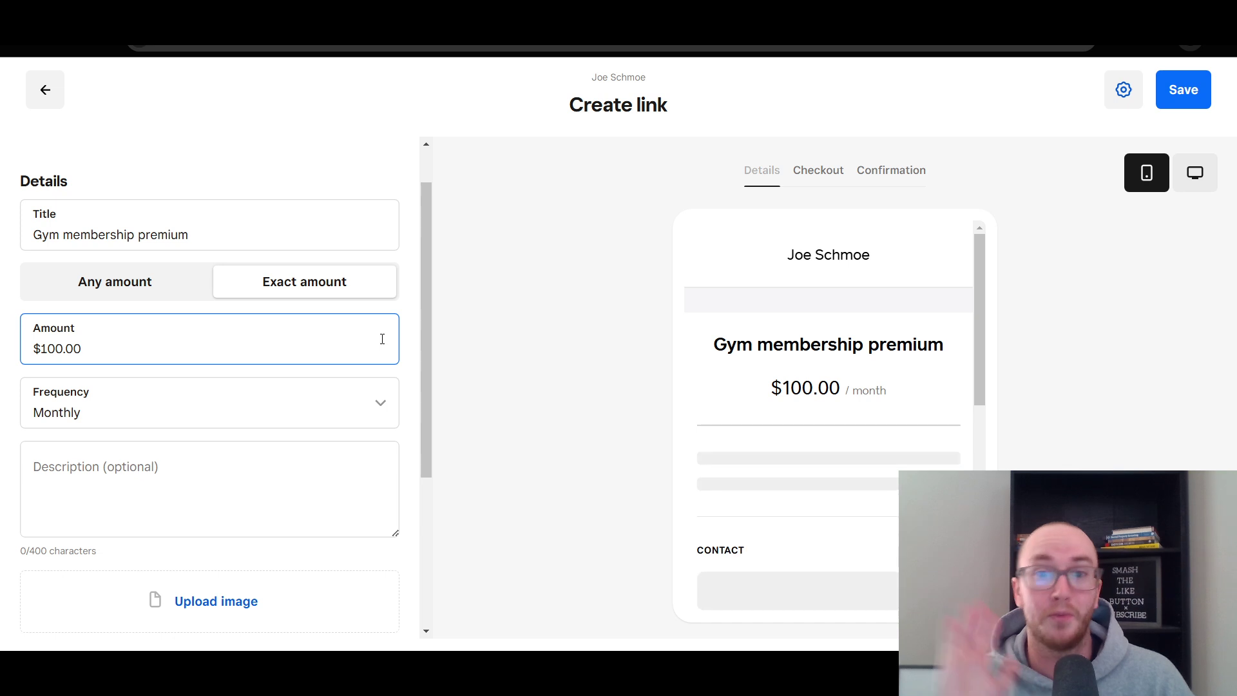
click(411, 348)
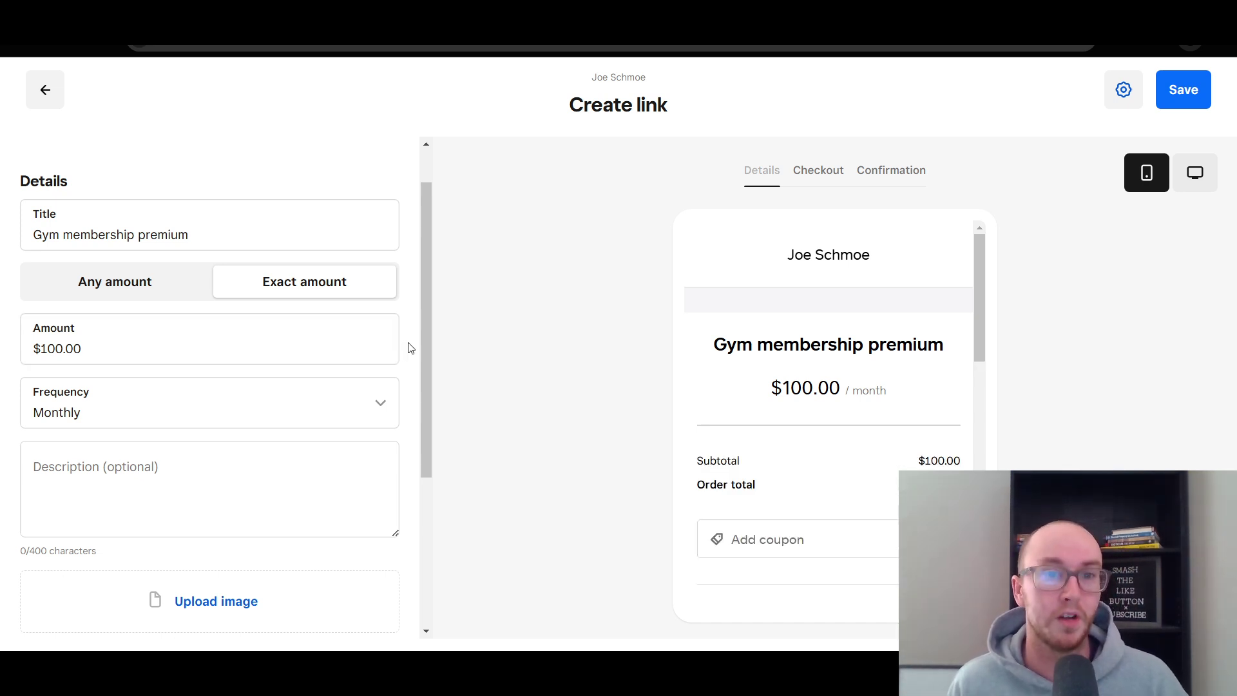
Enter the description "this is the best membership we sell" for the payment link
drag(427, 340, 424, 372)
click(307, 405)
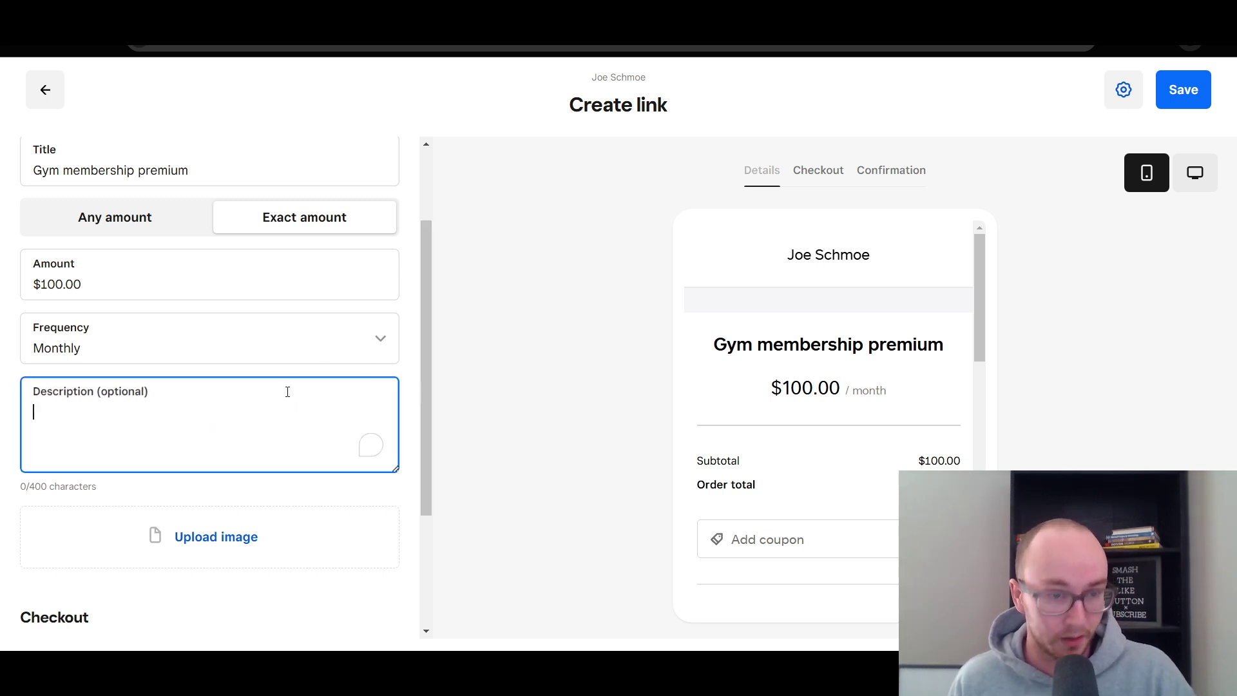
text(thi)
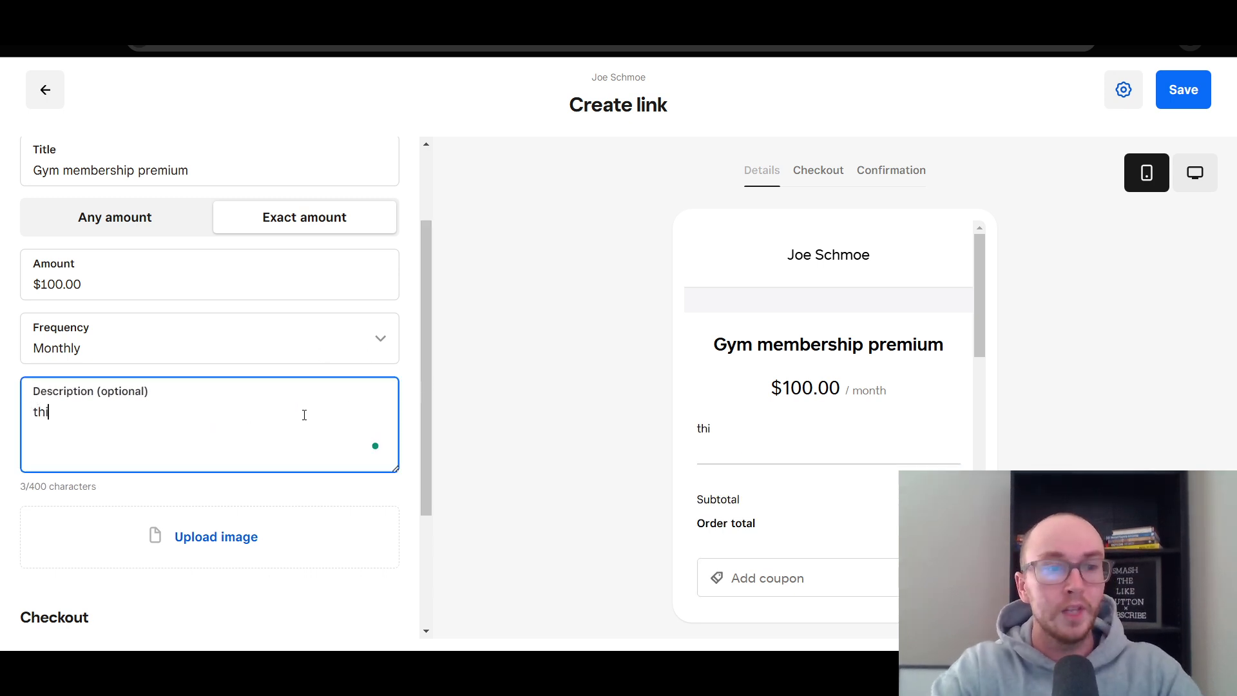
text(s is the best )
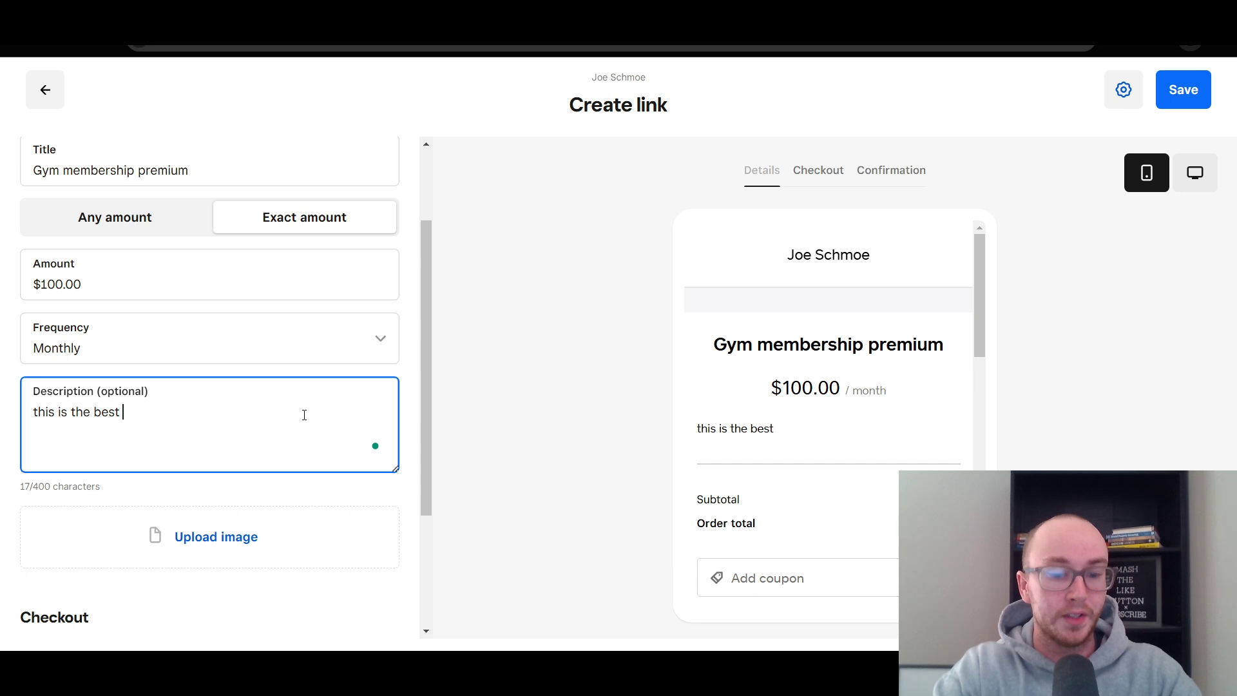
text(membership we sell)
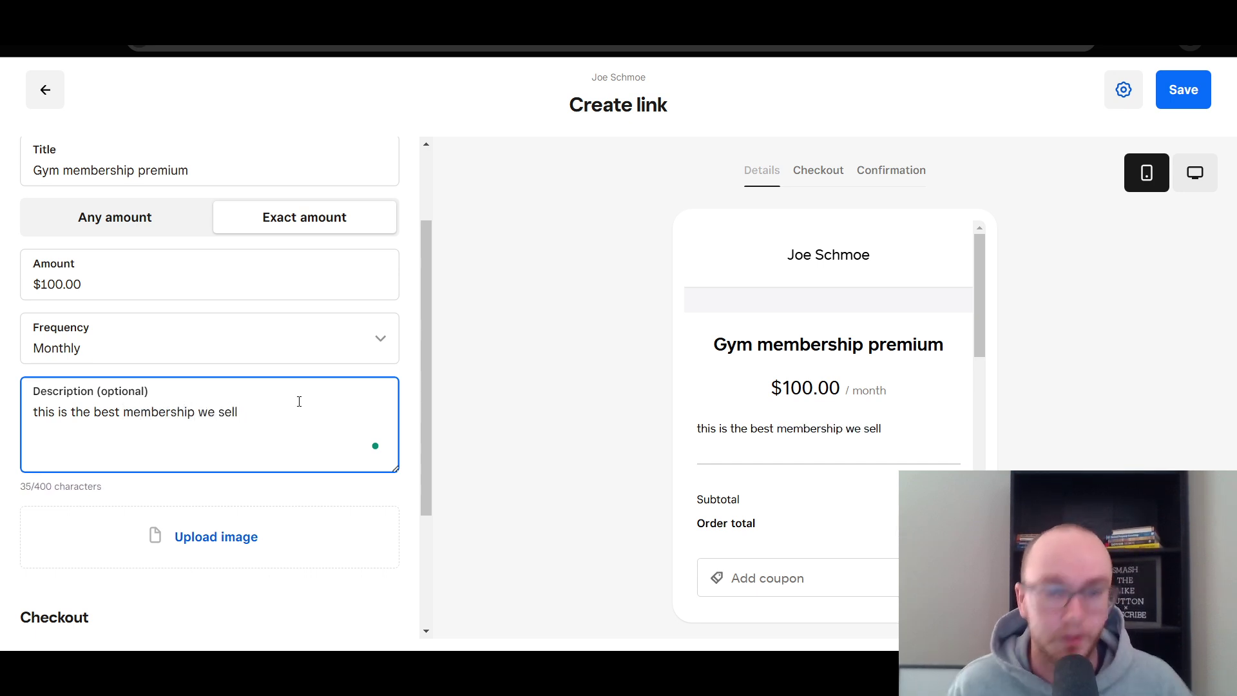
Enable custom fields for the checkout, title the field "test", and check it in the checkout preview
drag(425, 415, 417, 525)
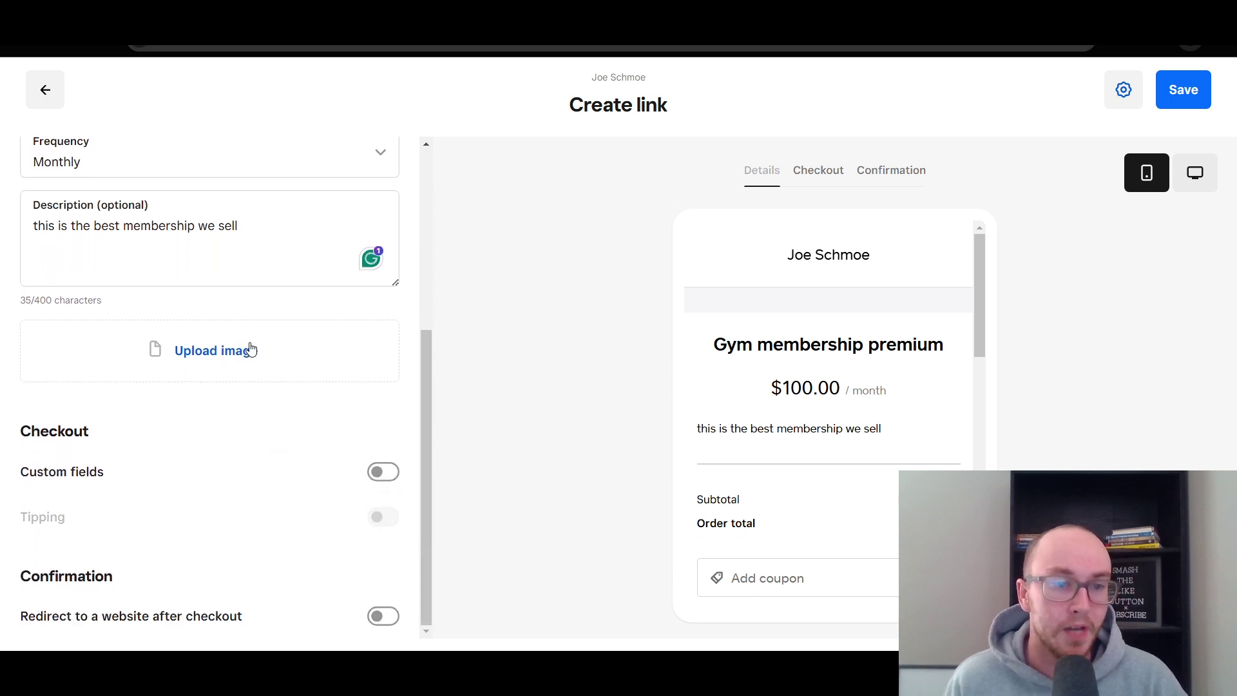
click(384, 472)
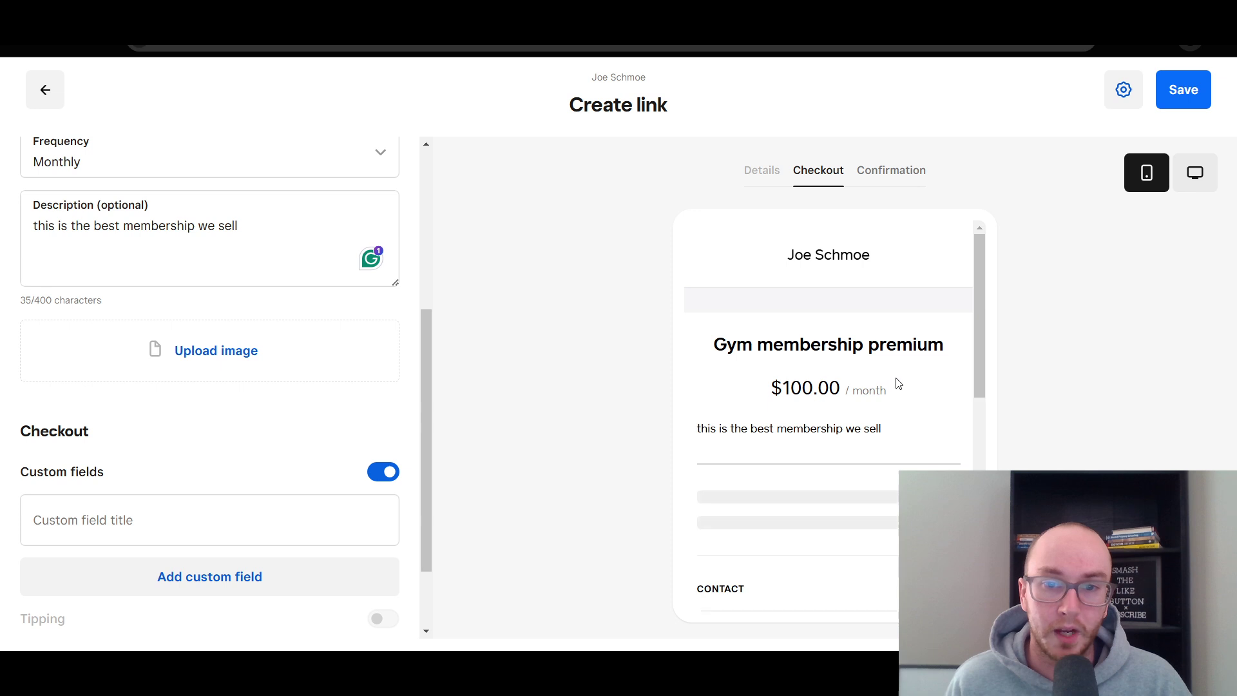
scroll(762, 486, down, 3)
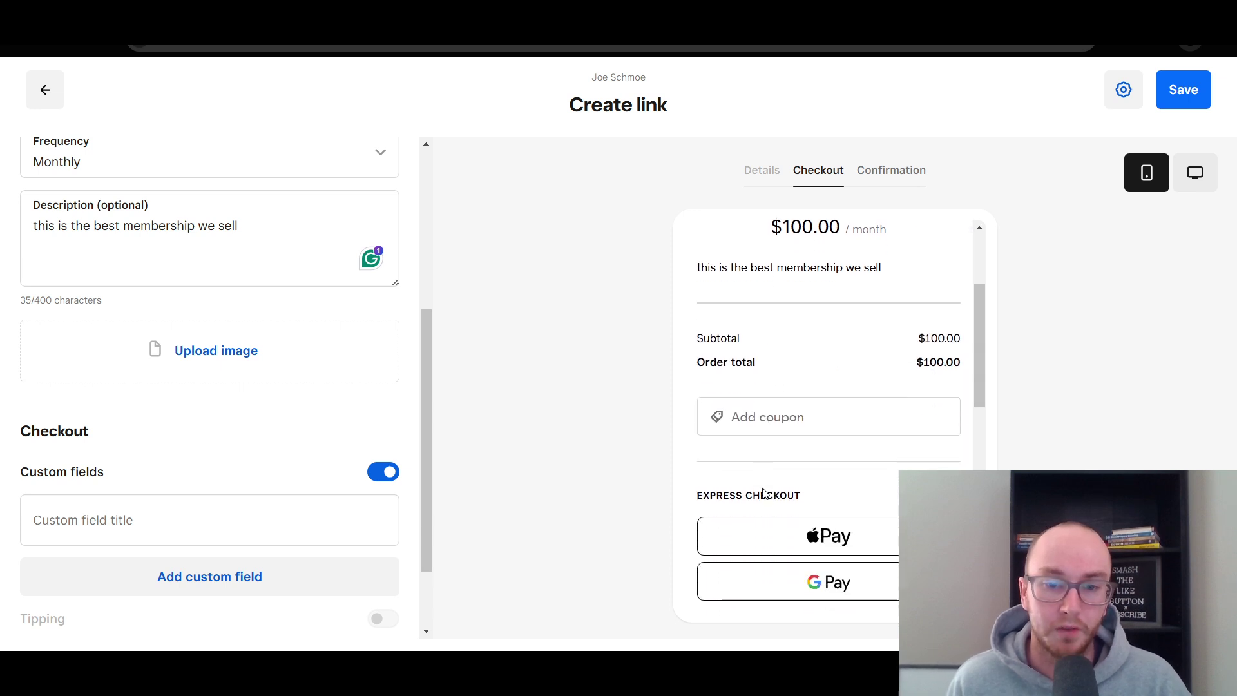
click(256, 522)
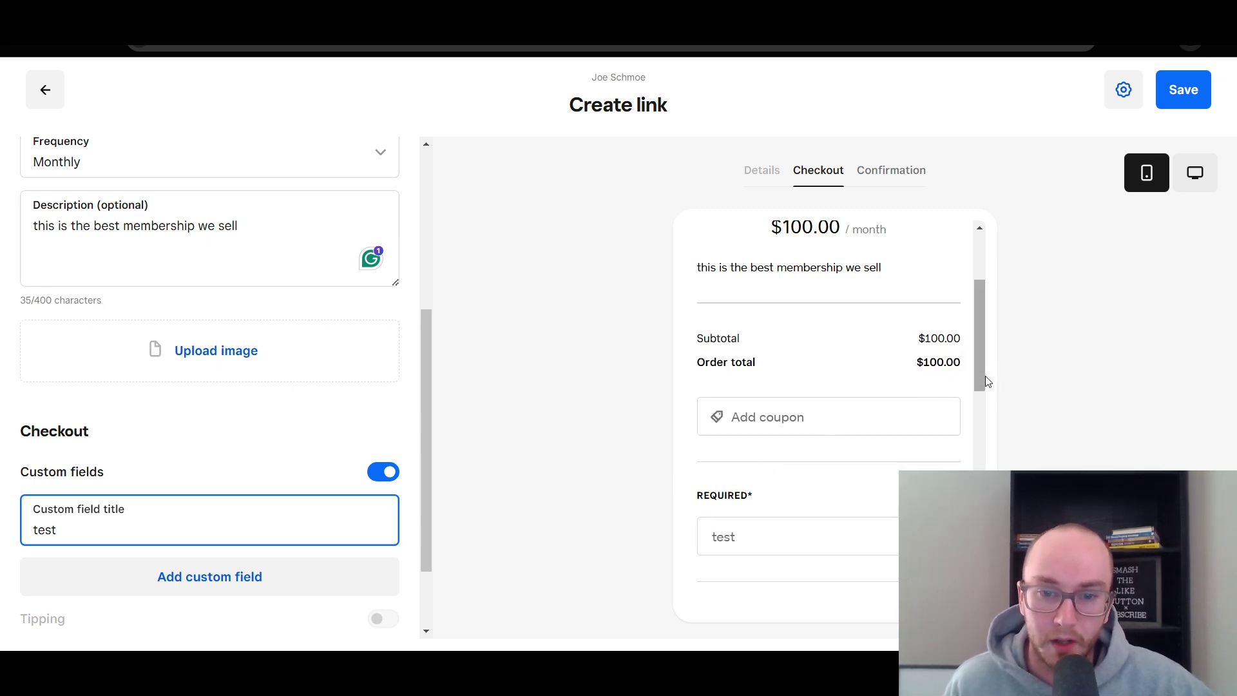
scroll(986, 382, down, 2)
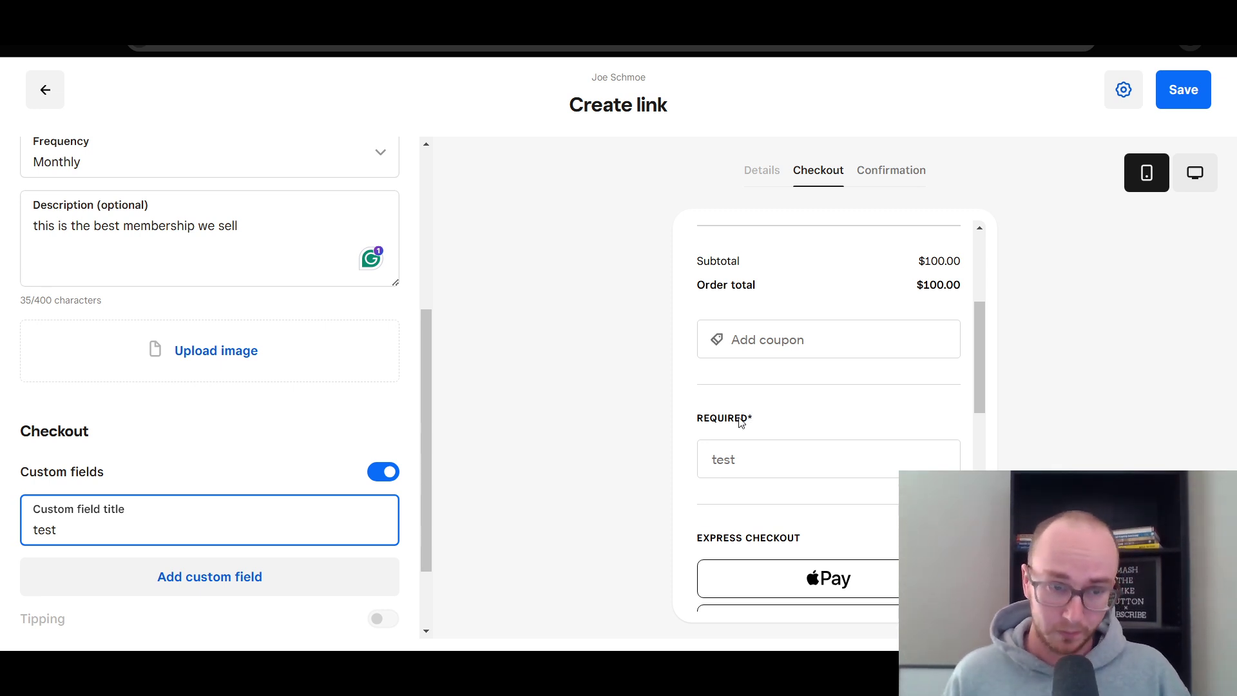
Turn off the custom fields for the checkout
key(shift+Tab)
key(space)
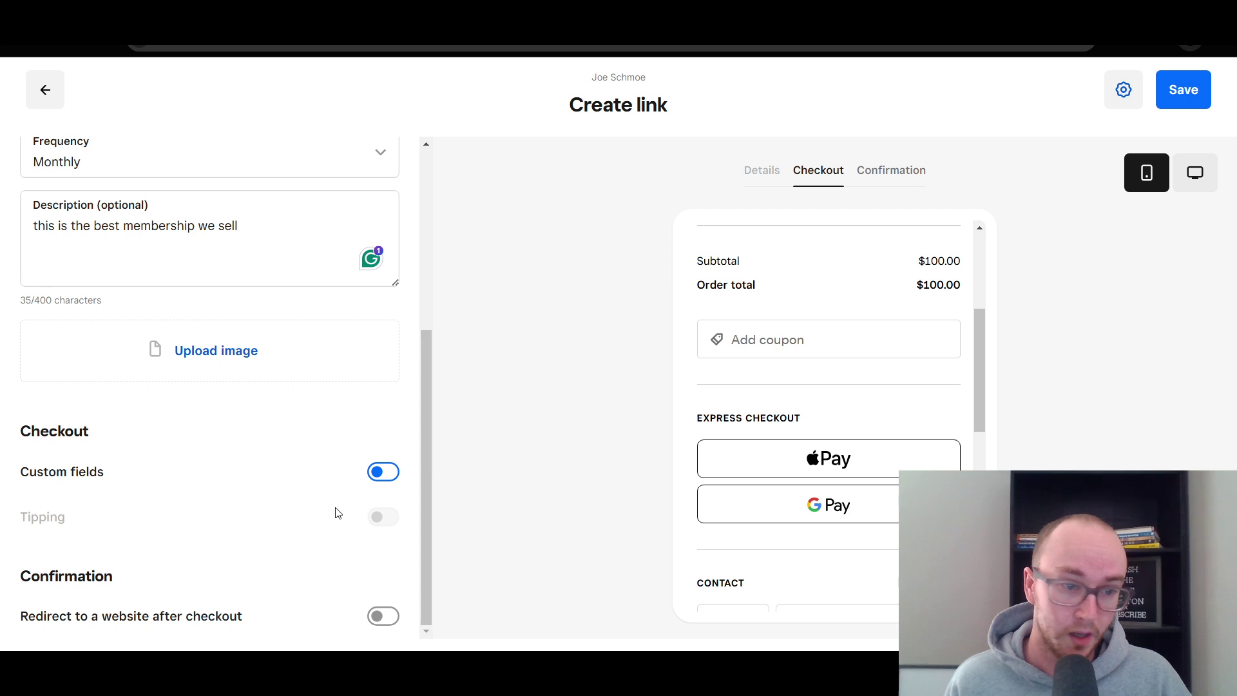
Try out the redirect to a website after checkout, open its website URL field, and turn the redirect off again
click(73, 609)
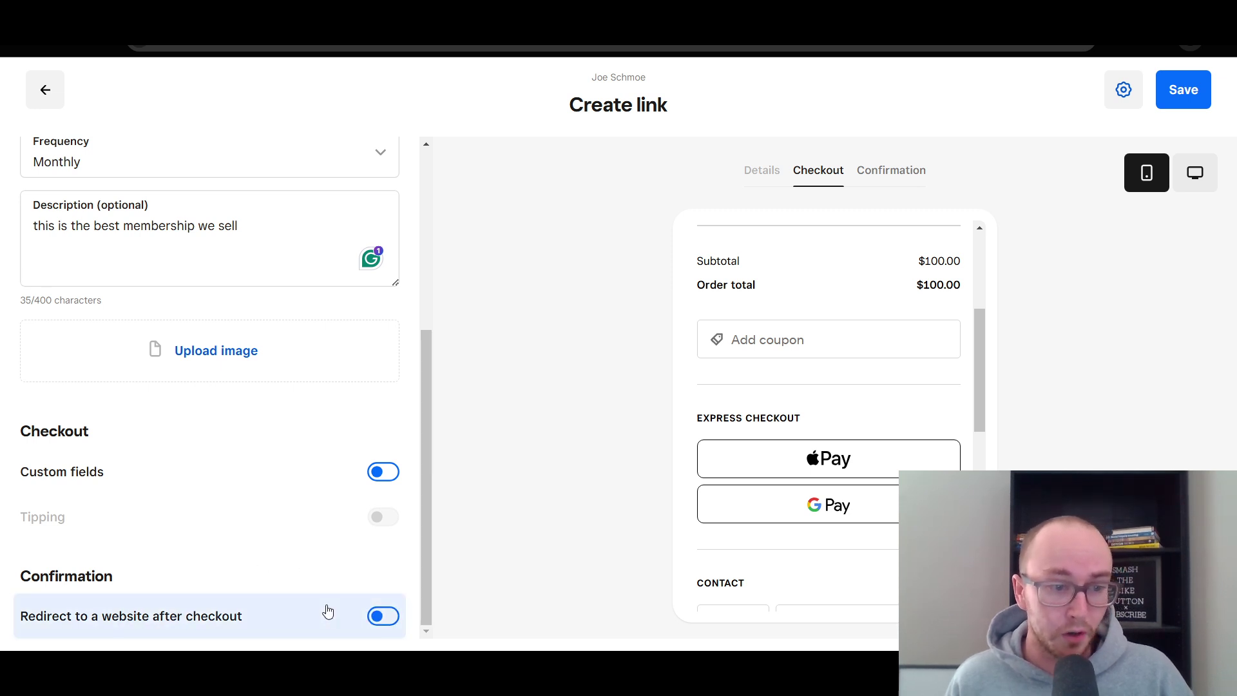
click(385, 618)
scroll(249, 525, down, 1)
click(100, 605)
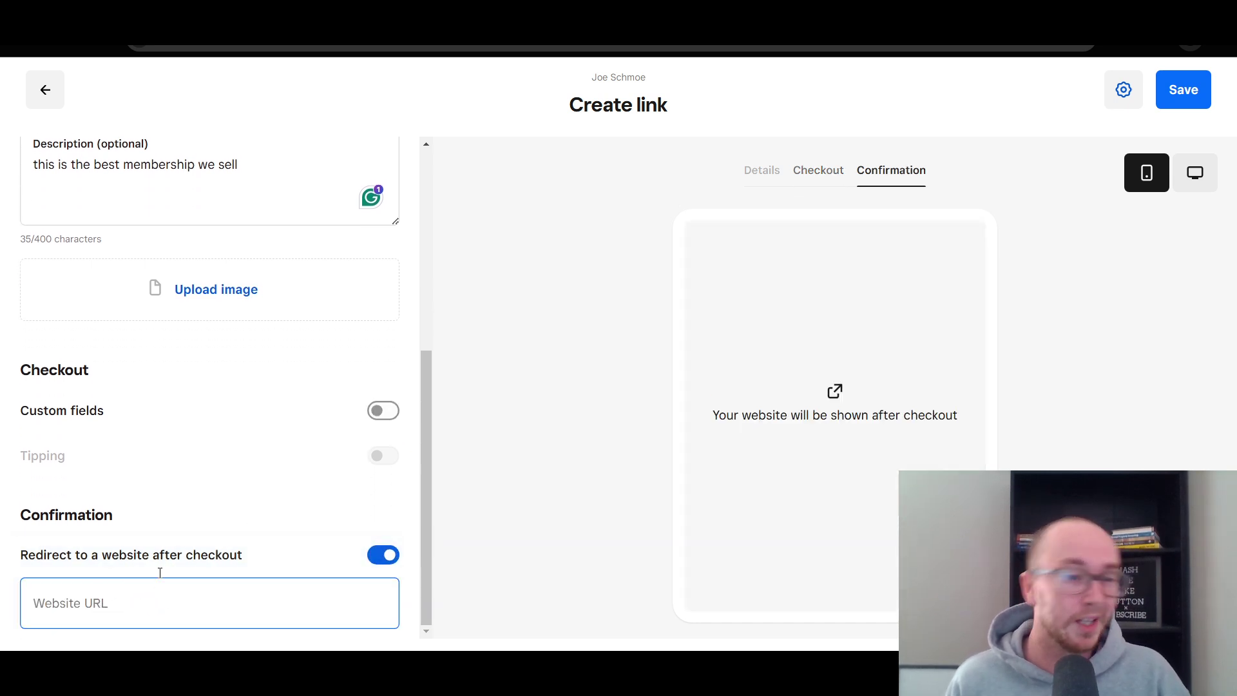
click(384, 554)
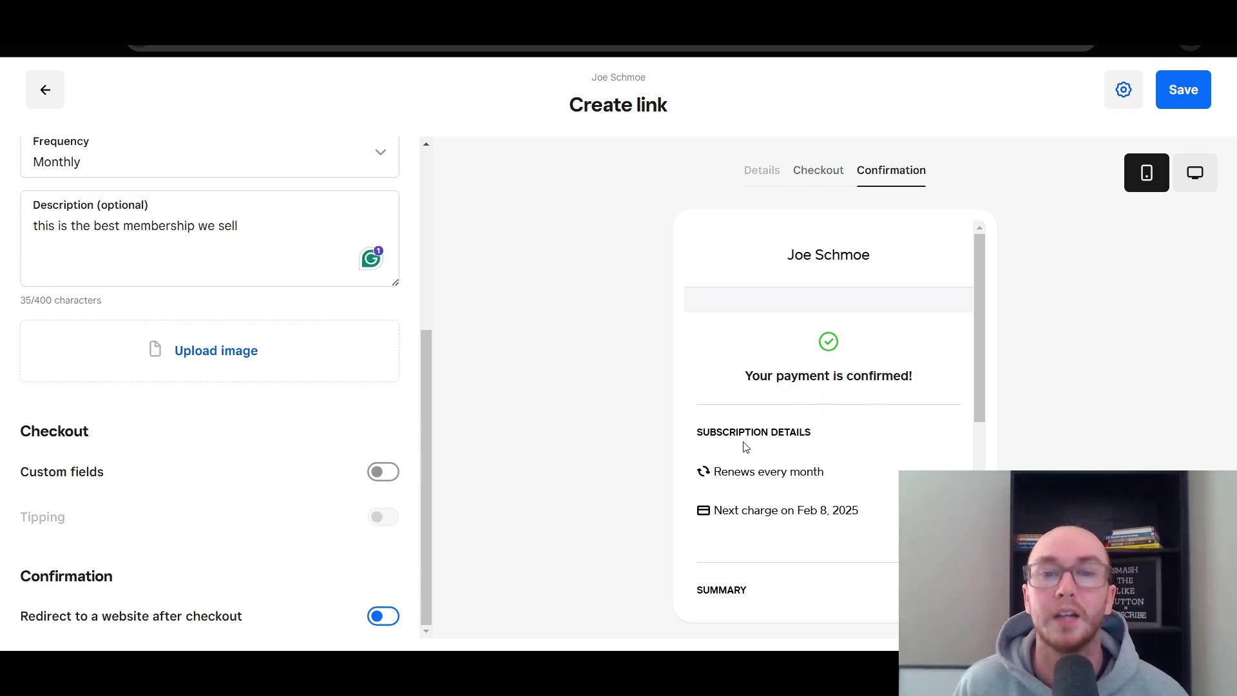
Examine the payment link's confirmation and checkout previews, including the subscription details, order summary, express checkout and contact sections
drag(976, 378, 983, 555)
scroll(955, 449, up, 5)
drag(979, 384, 978, 552)
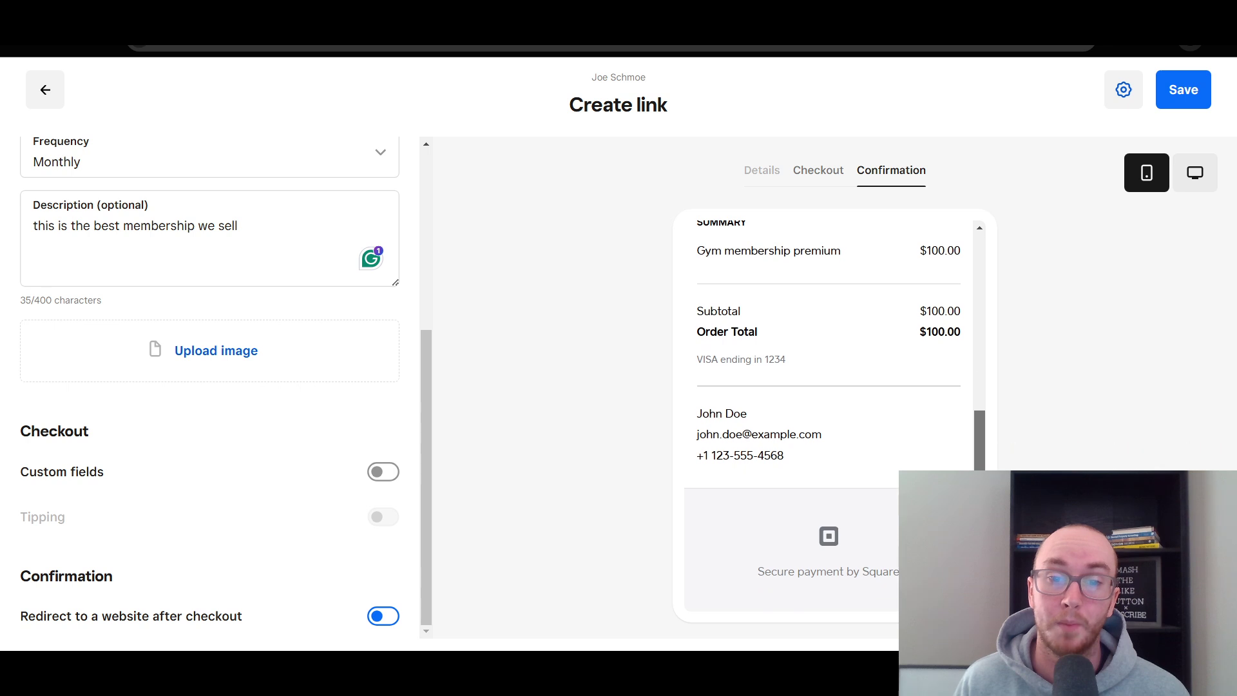
scroll(981, 377, up, 5)
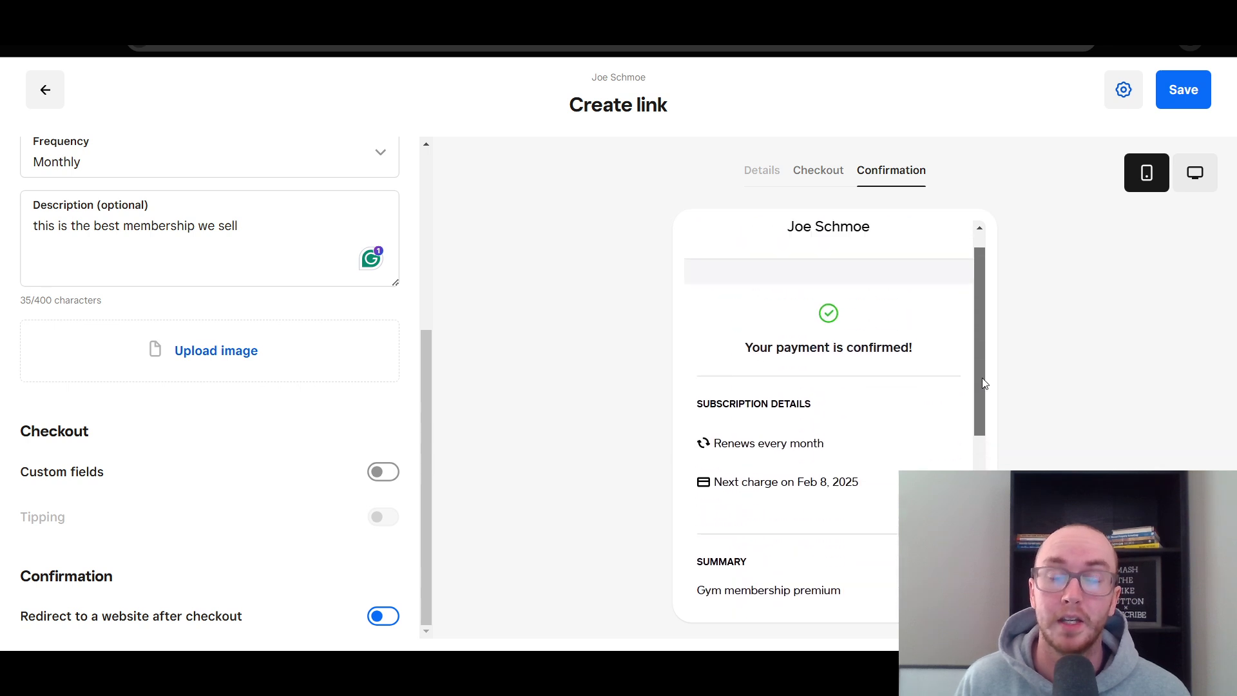
click(811, 177)
scroll(994, 428, down, 5)
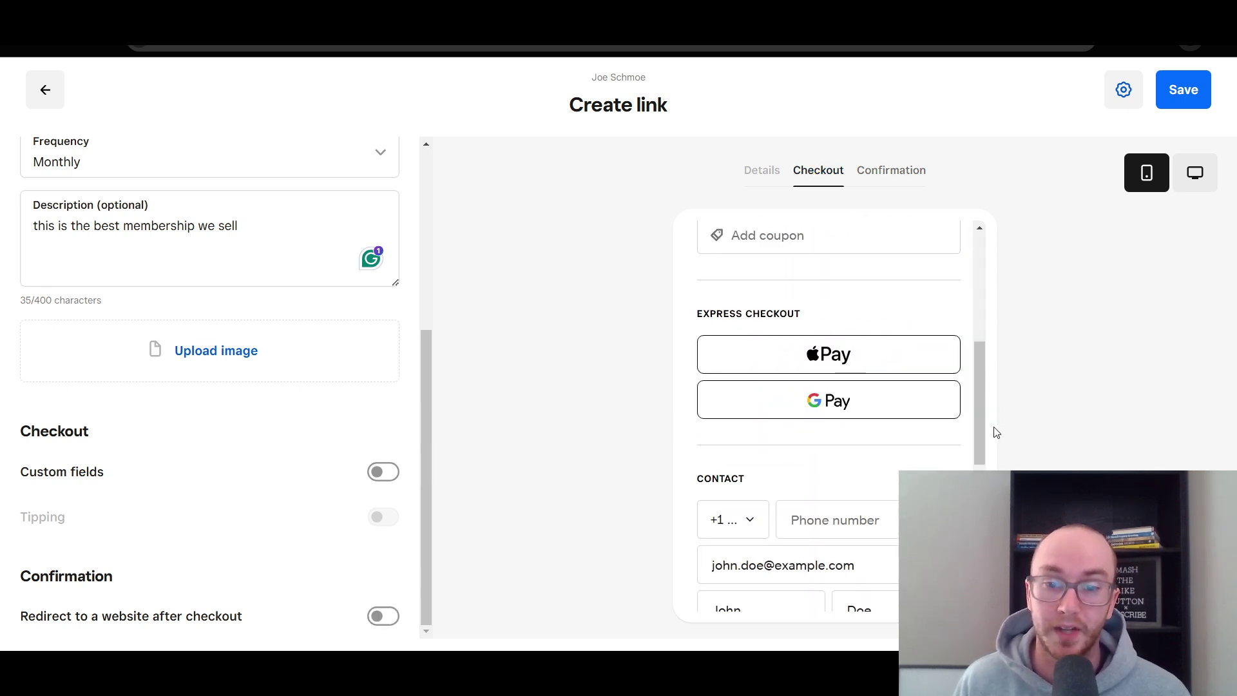
drag(981, 412, 980, 396)
drag(980, 348, 985, 290)
click(882, 178)
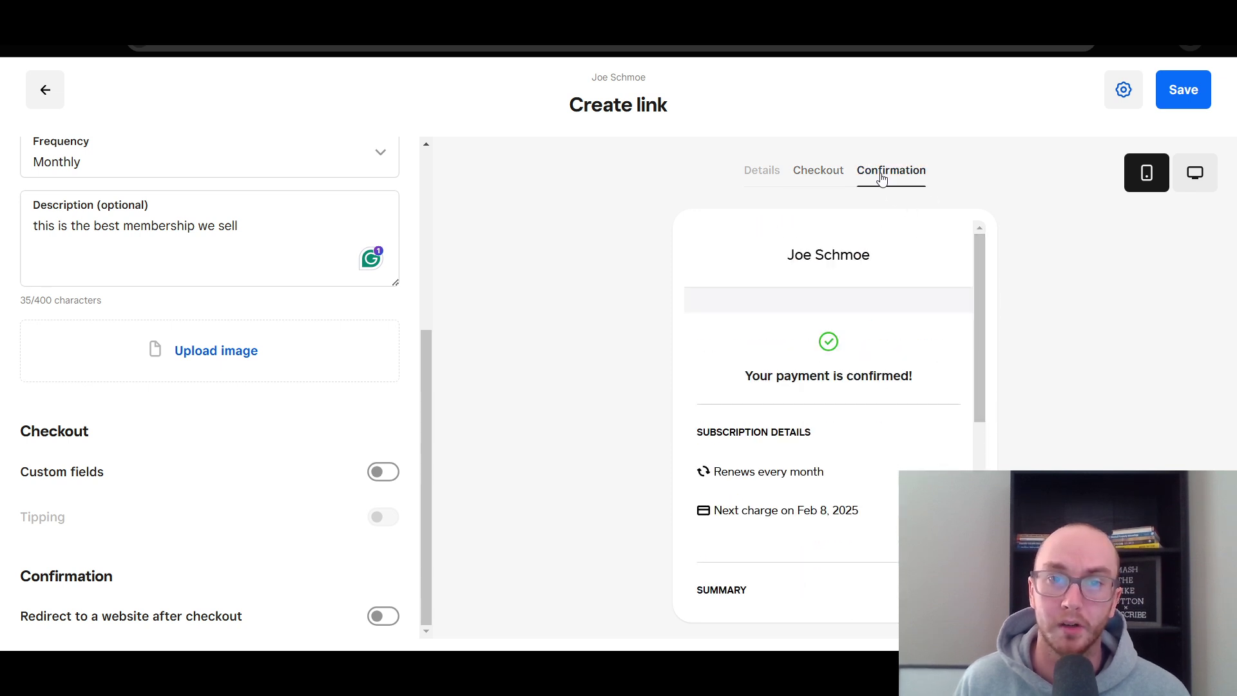
scroll(986, 354, down, 5)
scroll(995, 451, up, 3)
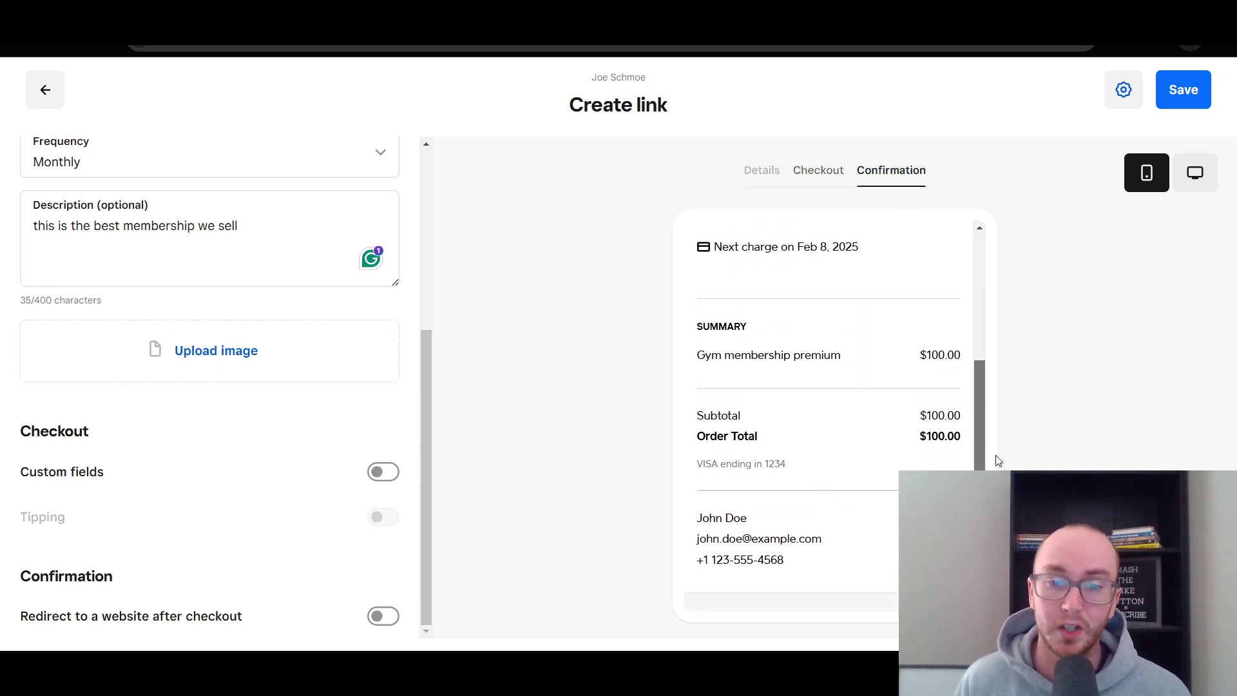
scroll(992, 412, up, 3)
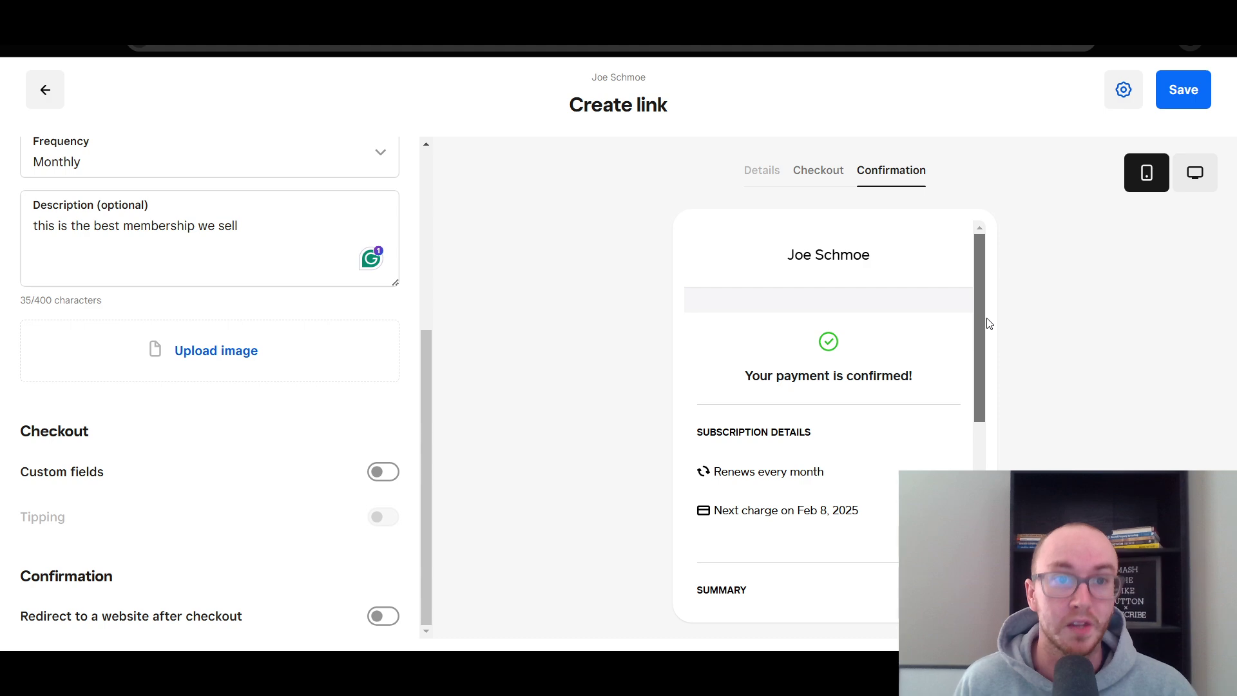
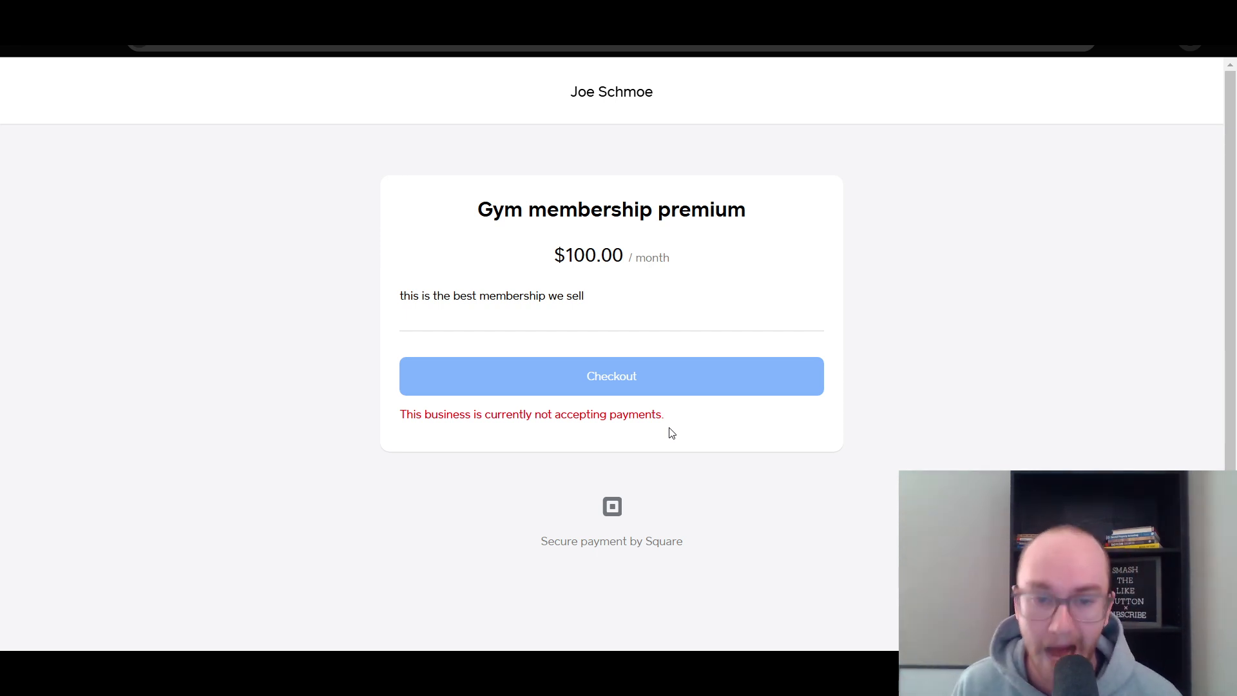
Read the notice below the checkout option on the preview page of the Gym membership premium link
drag(662, 417, 709, 425)
click(403, 409)
click(708, 425)
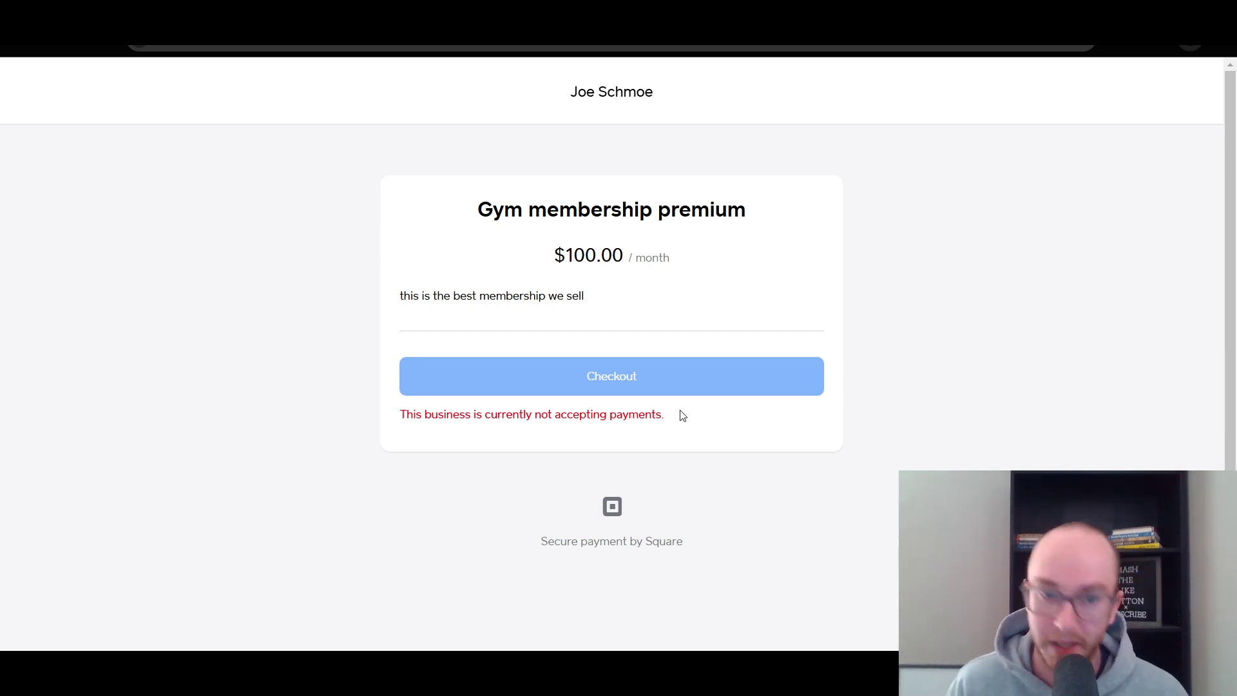
drag(403, 416, 654, 415)
click(658, 417)
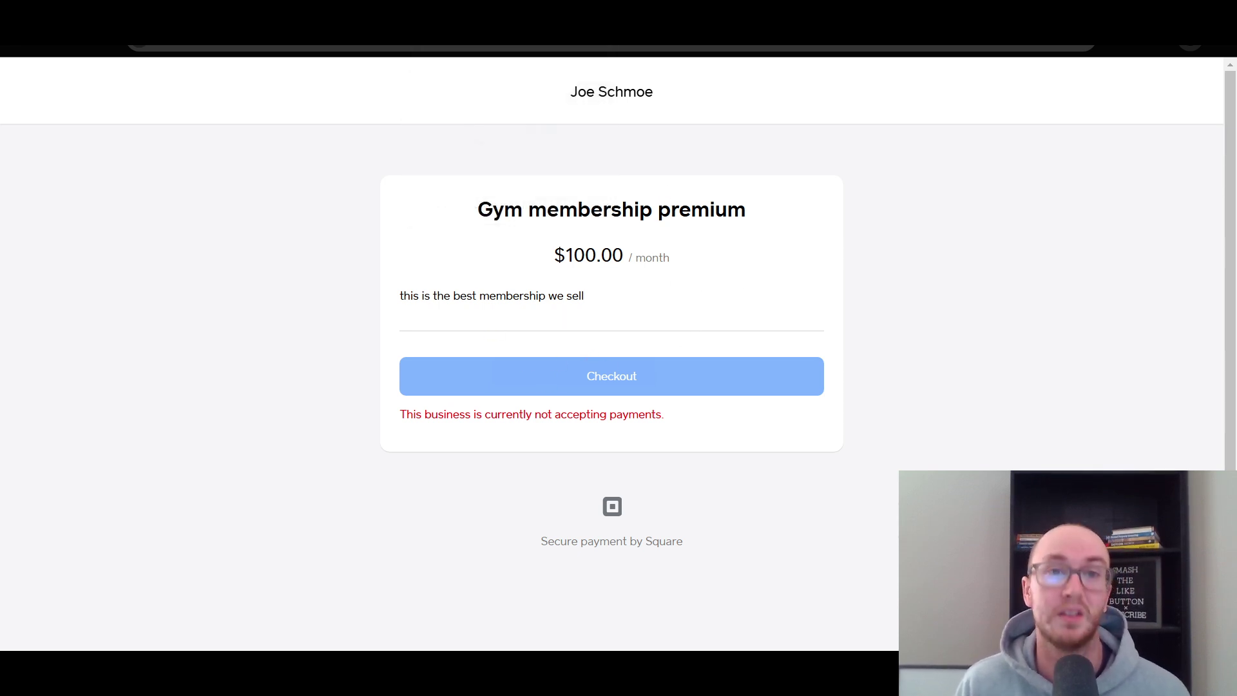
Return to the payment link's share dialog, finish it, and review the sharing options for Gym membership premium in the links list
click(555, 38)
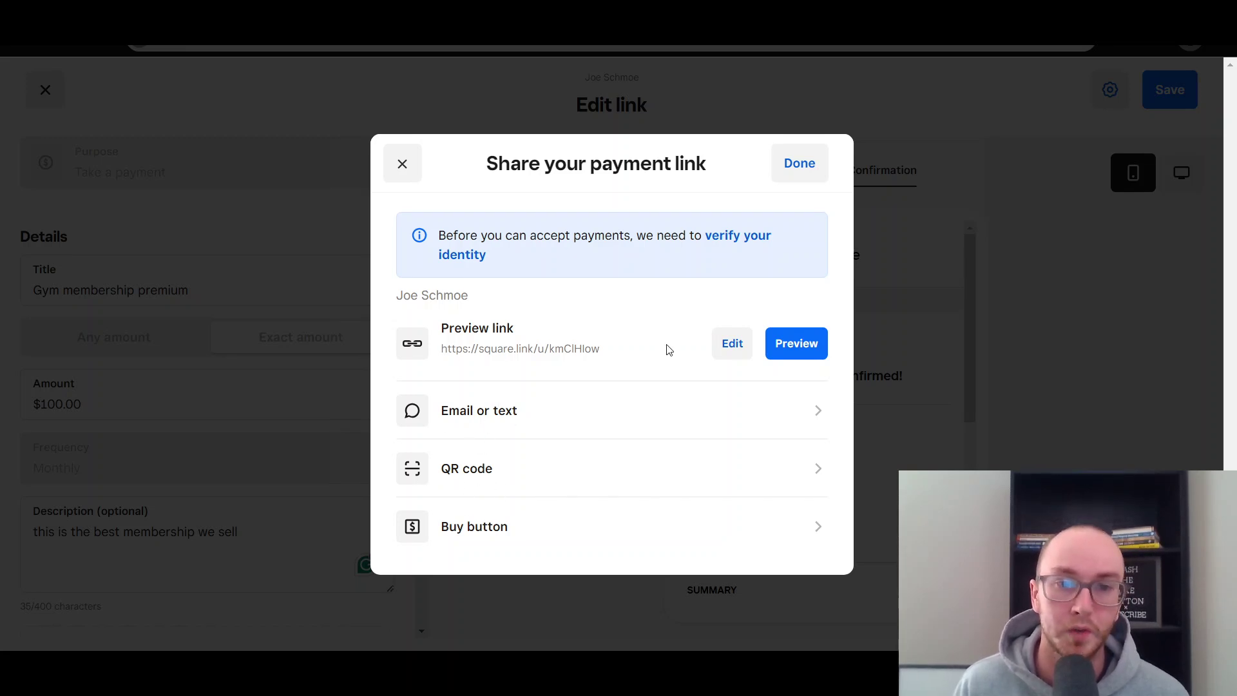
click(798, 163)
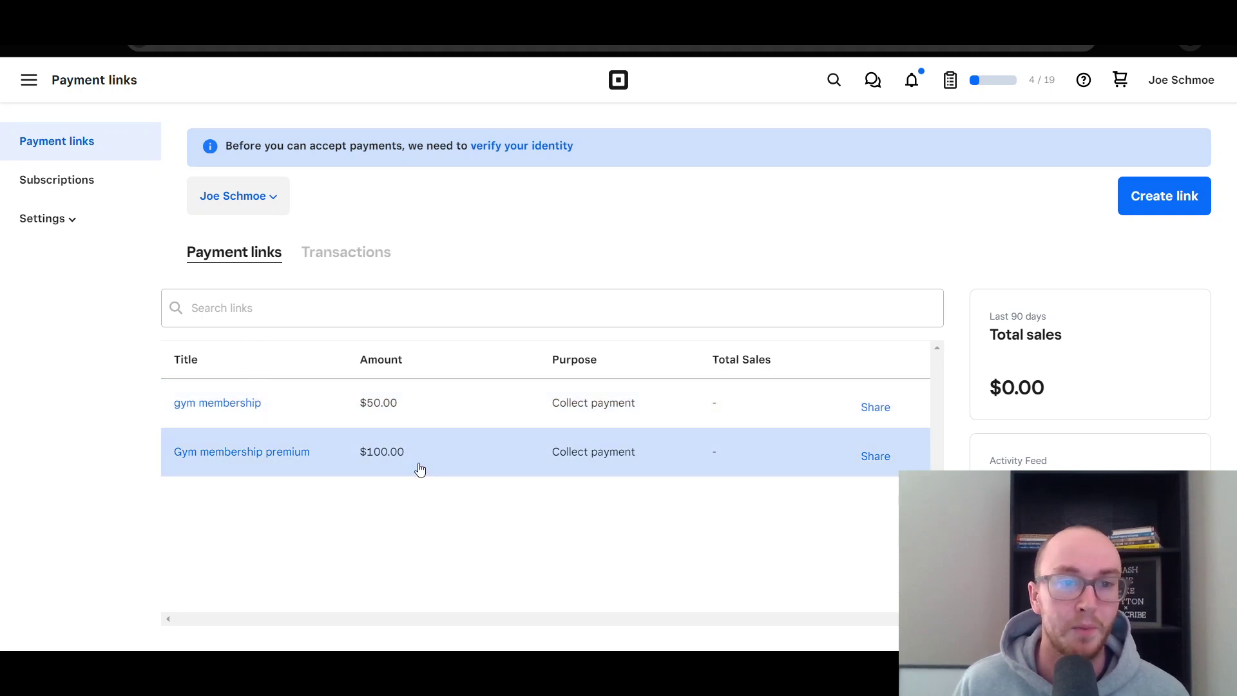
click(877, 457)
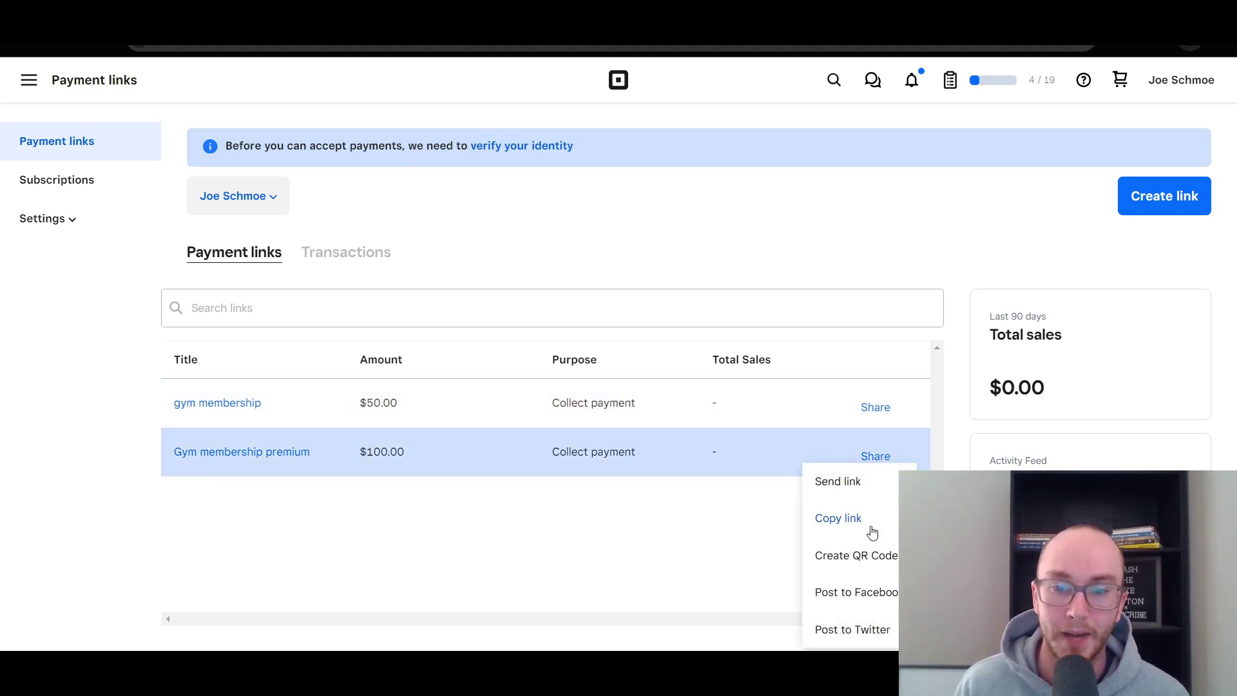
click(889, 412)
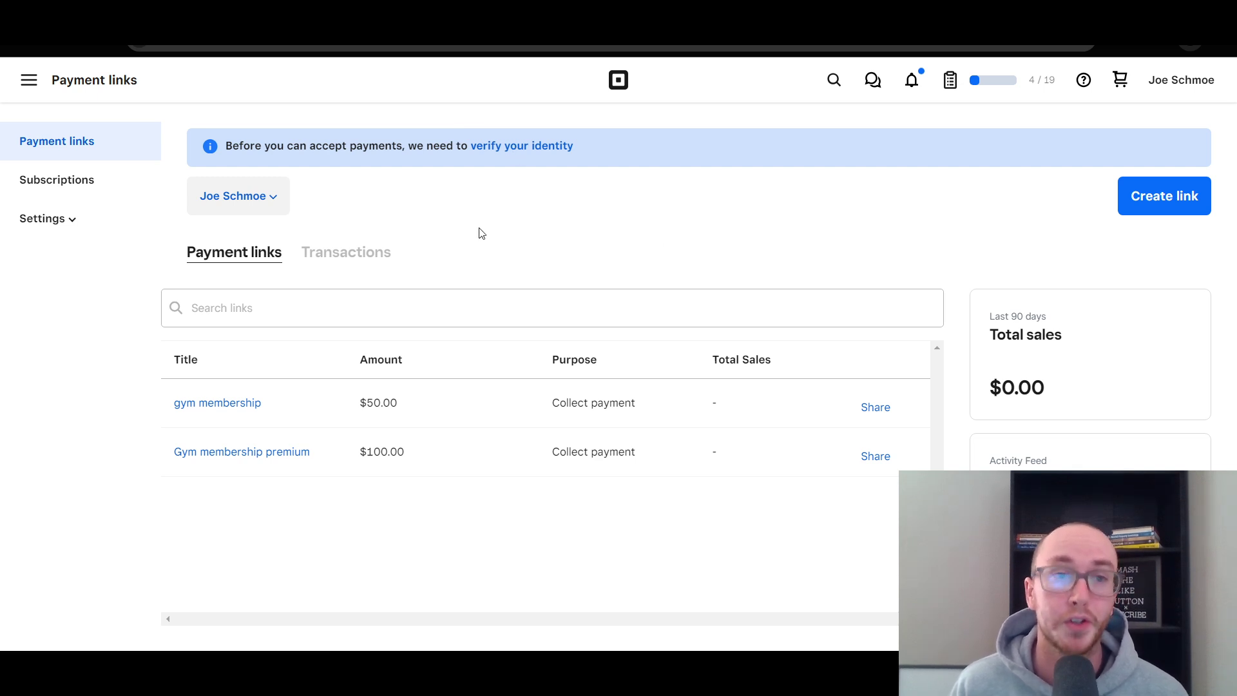
Go to Invoices among the payment tools and look through its overview page
click(36, 93)
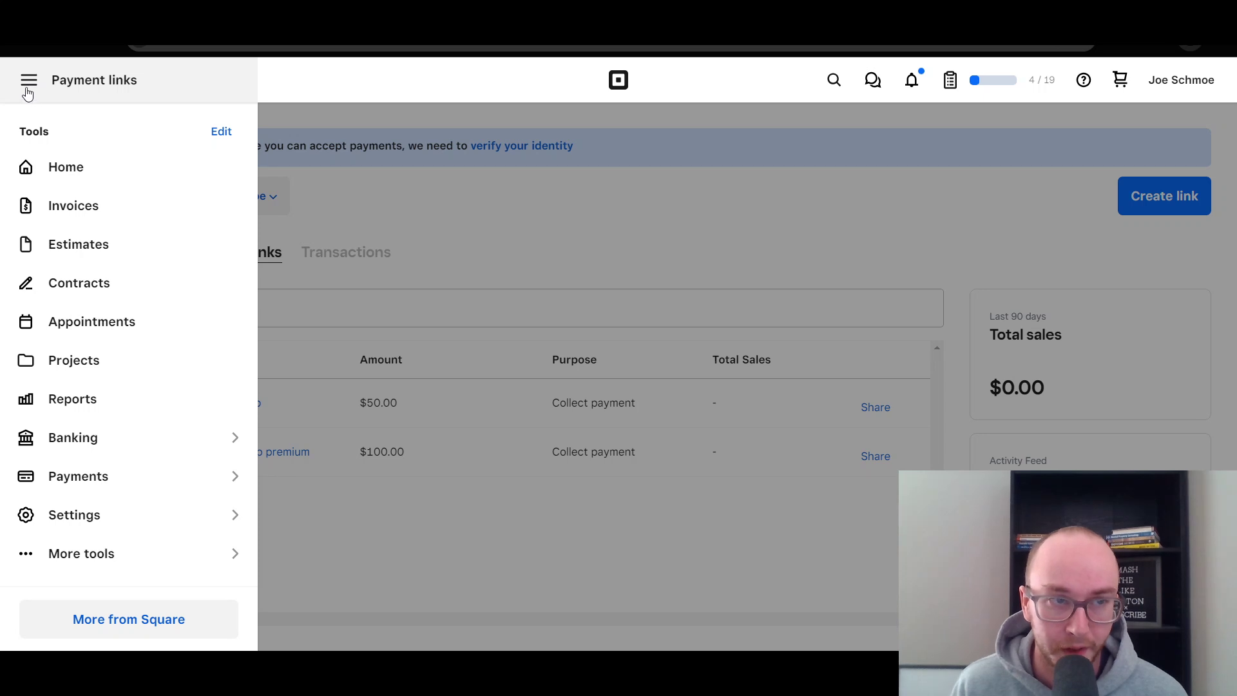
click(108, 485)
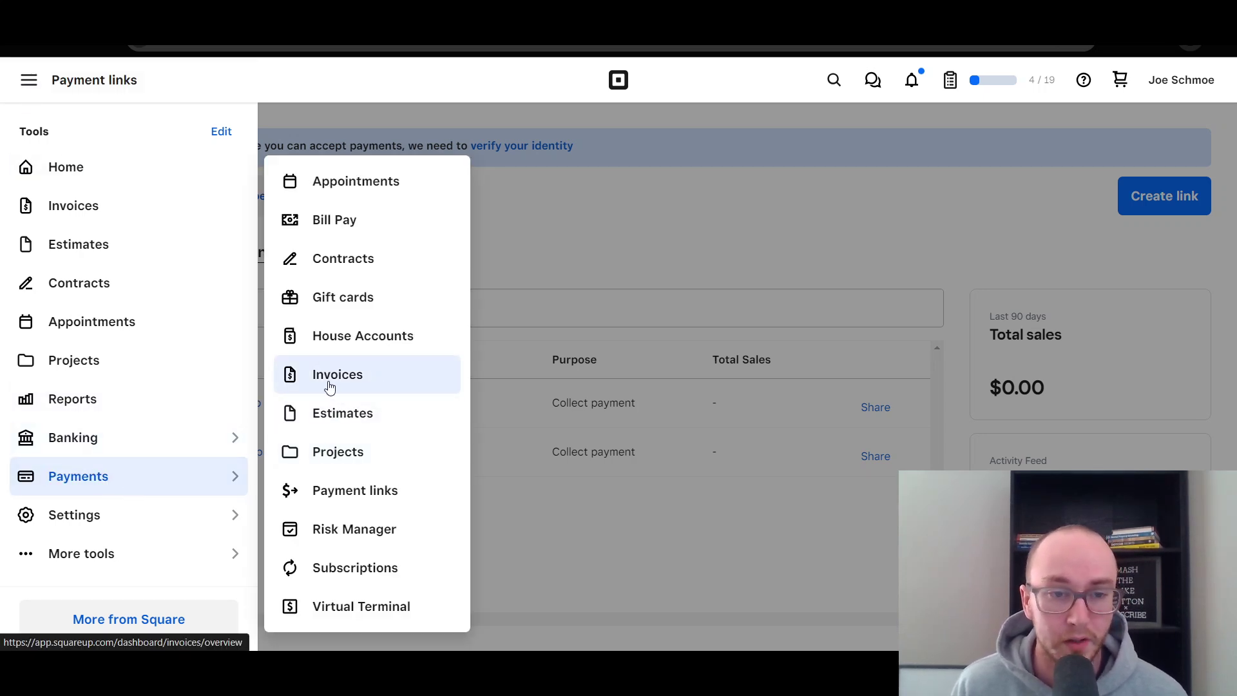
click(353, 387)
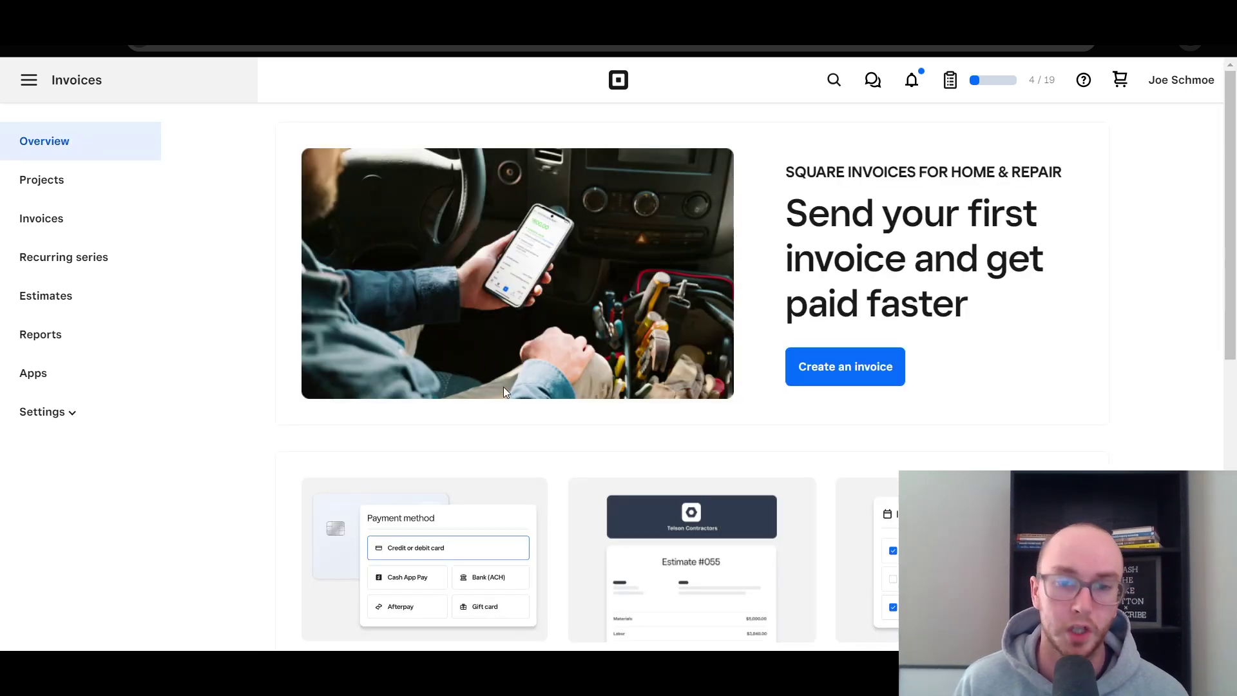
scroll(564, 444, down, 5)
scroll(566, 448, down, 5)
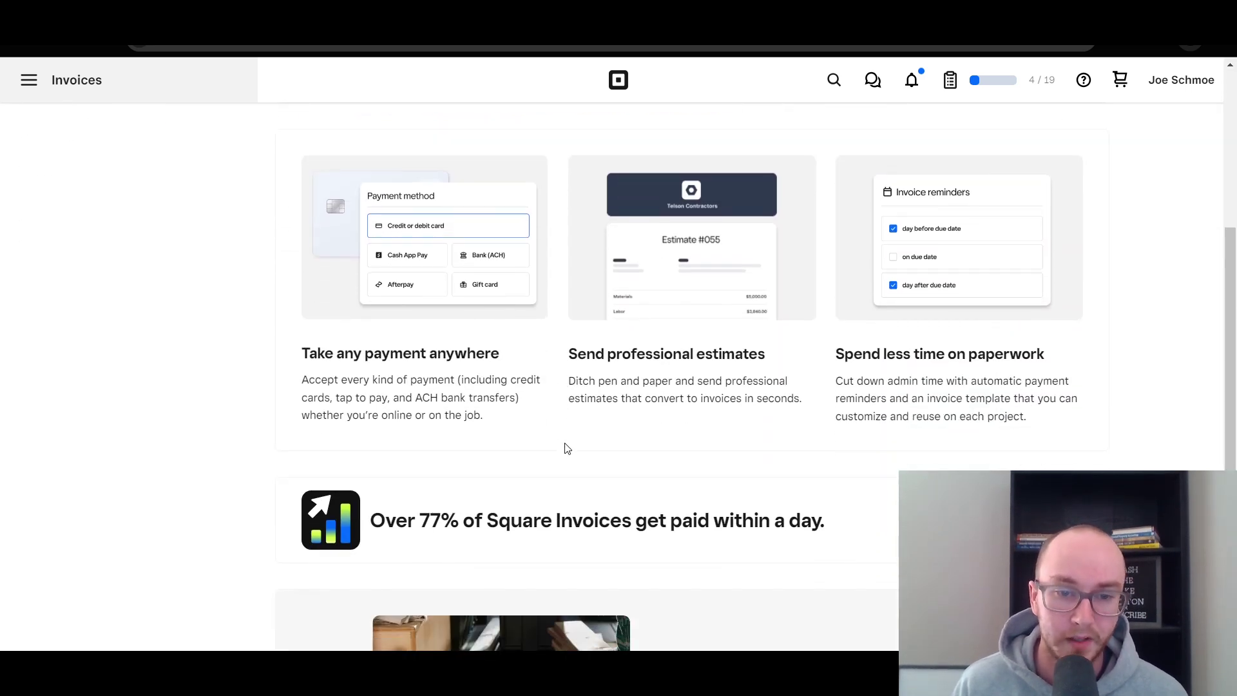
scroll(567, 448, up, 8)
scroll(566, 448, up, 2)
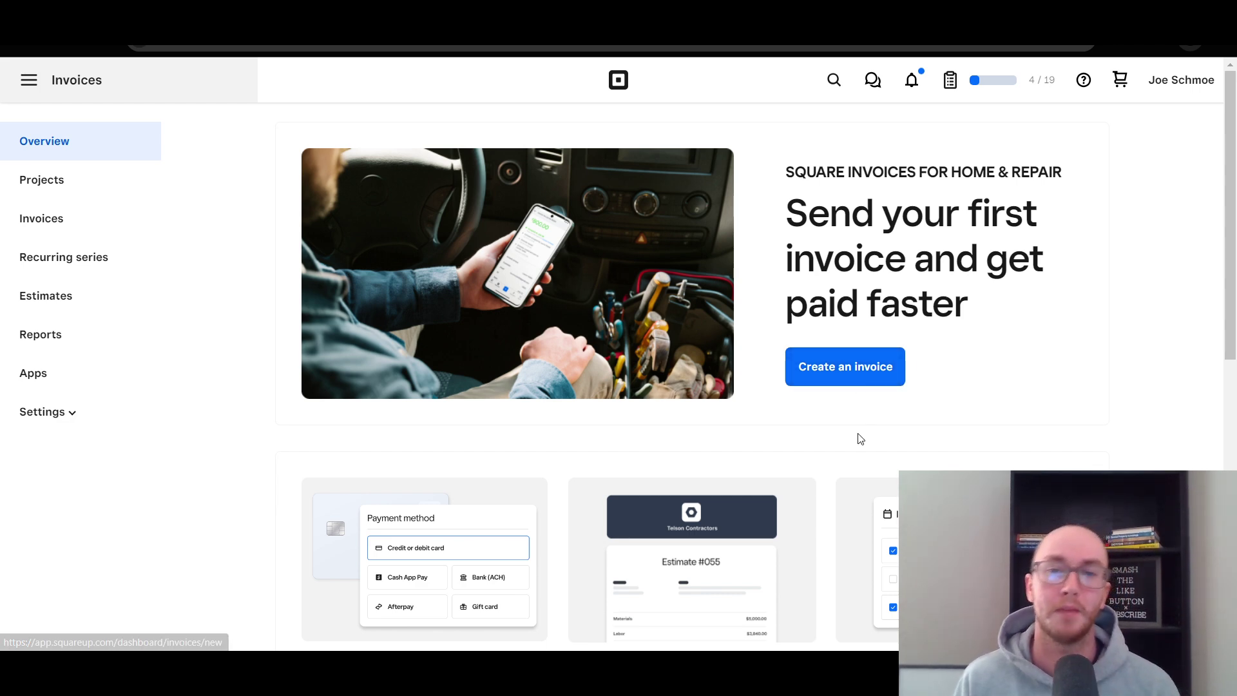
Start a new invoice, look over its details form, and close it without saving
click(847, 379)
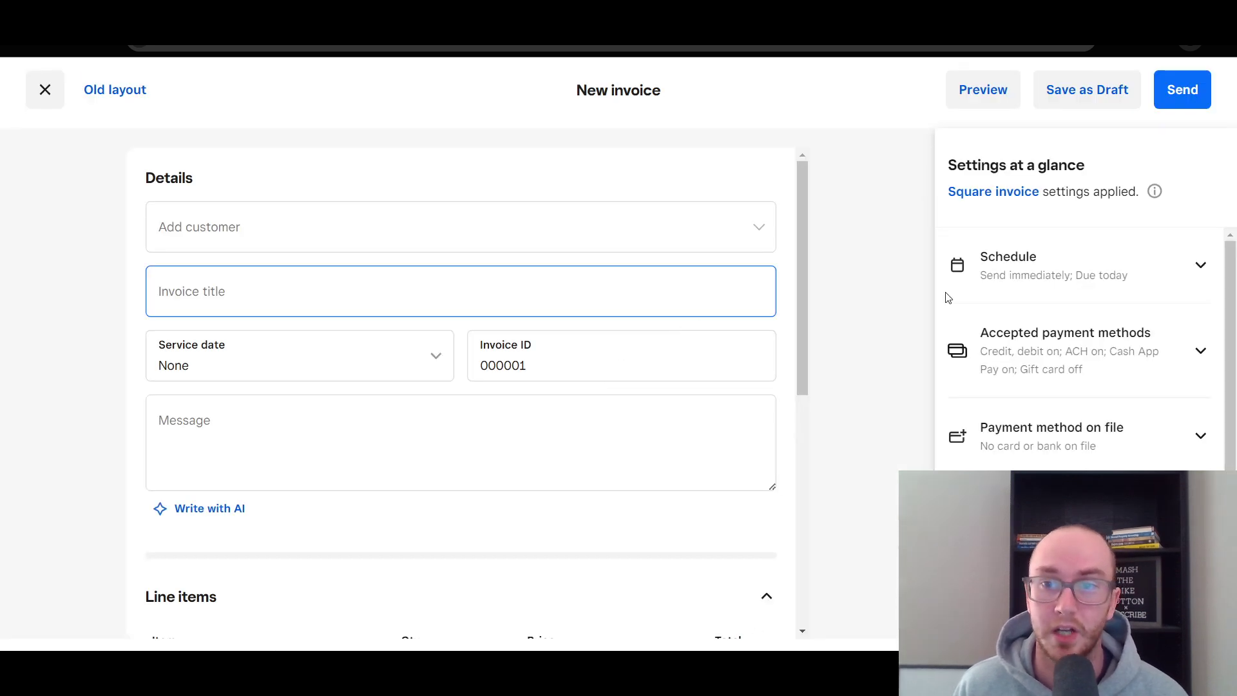
scroll(1232, 368, down, 1)
scroll(1231, 341, up, 1)
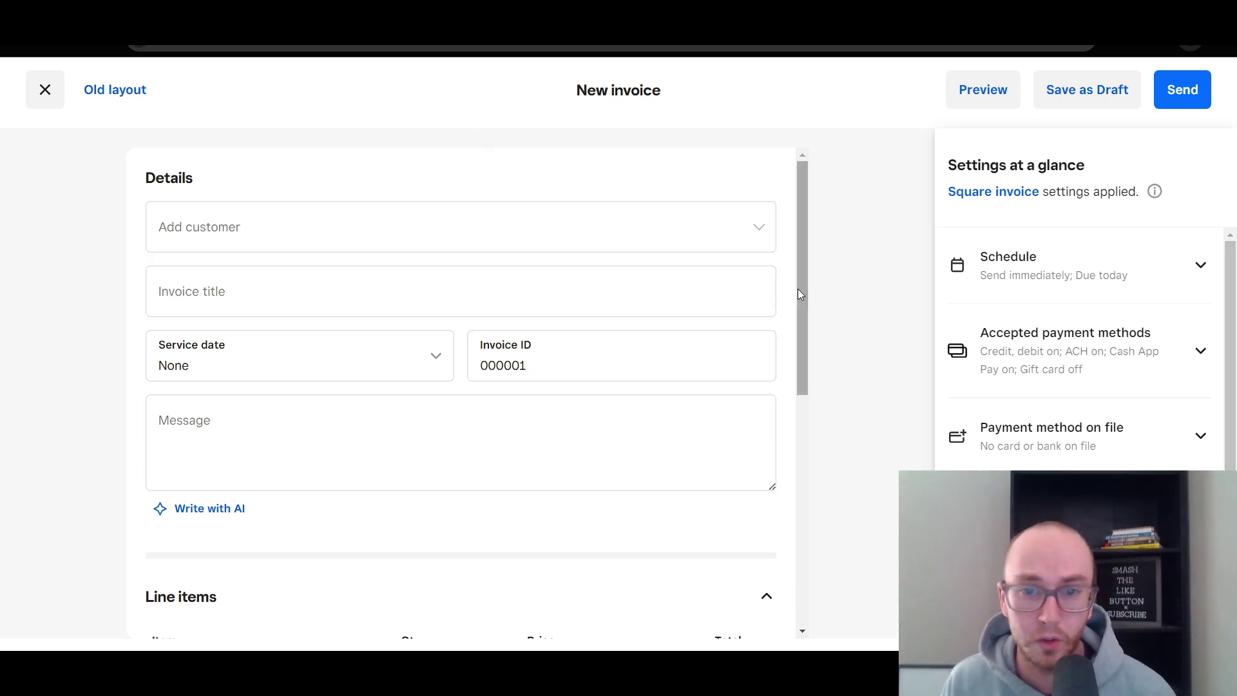
click(46, 90)
click(792, 127)
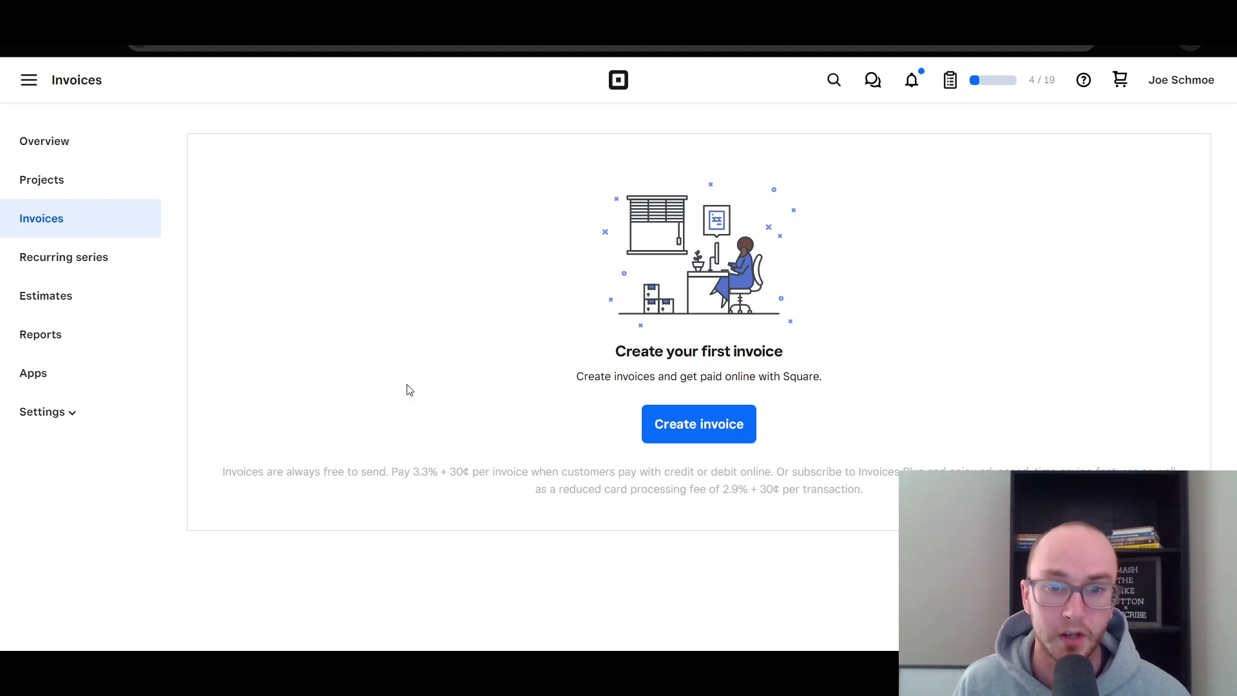
Return to the Invoices overview, view the invoices list, and open the Recurring series page
click(53, 84)
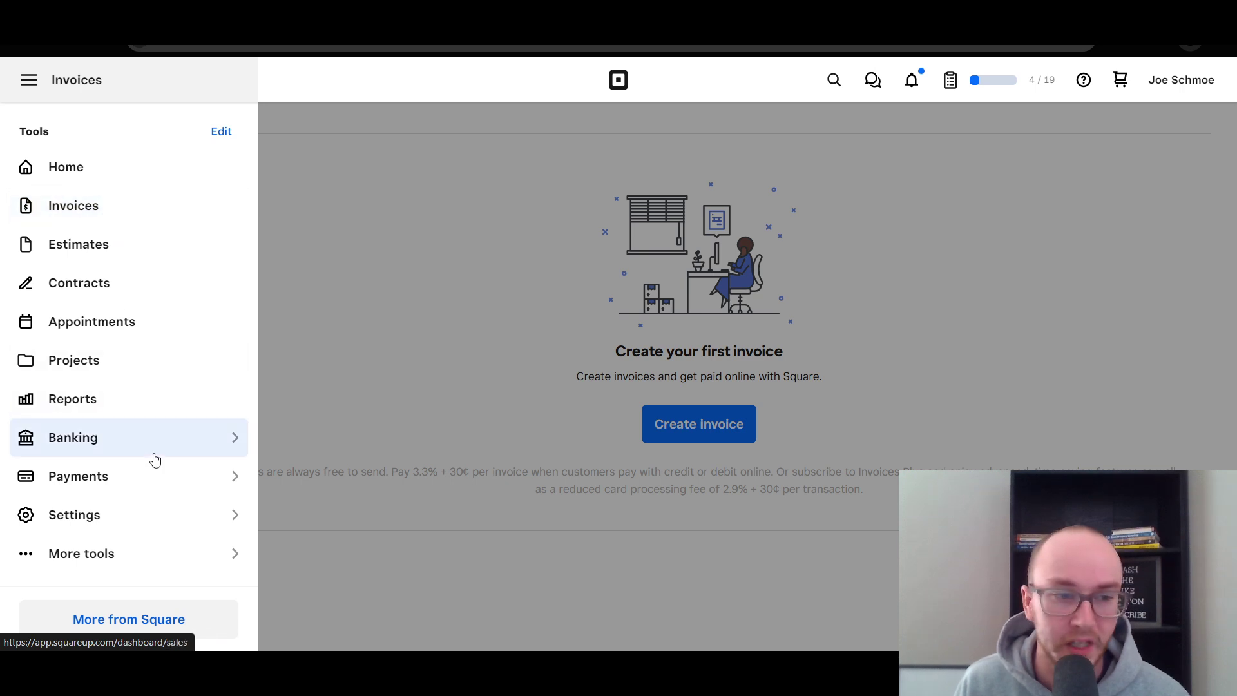
click(219, 475)
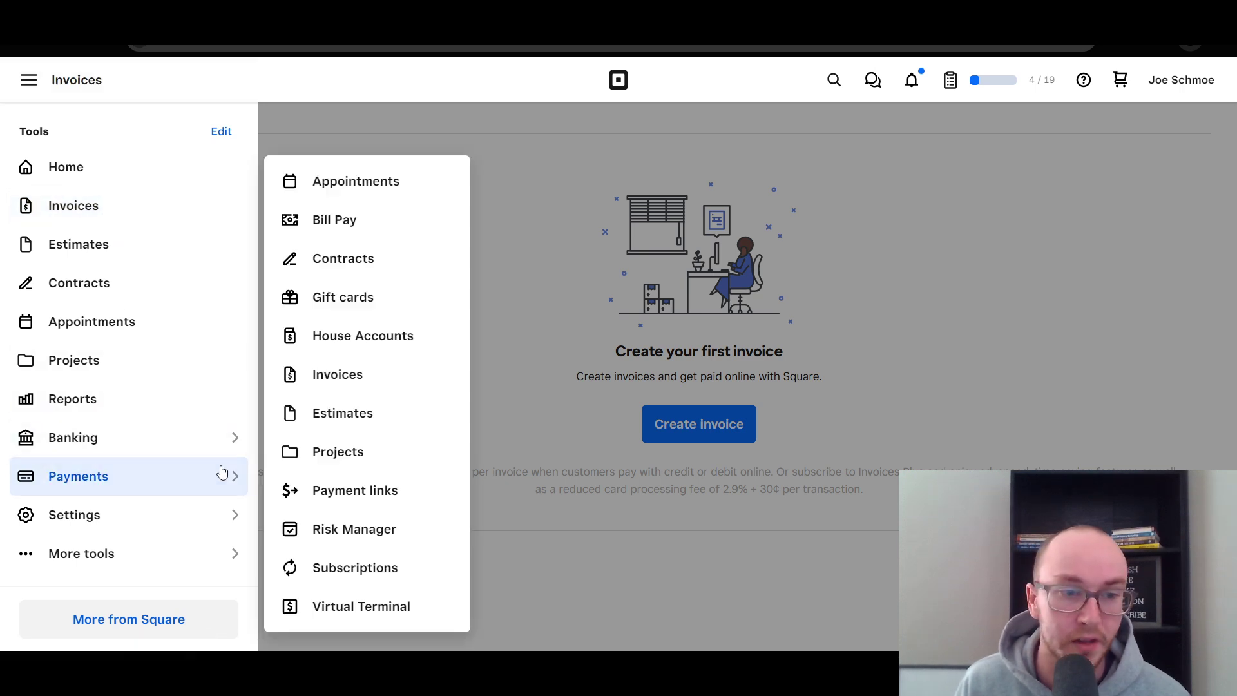
click(86, 211)
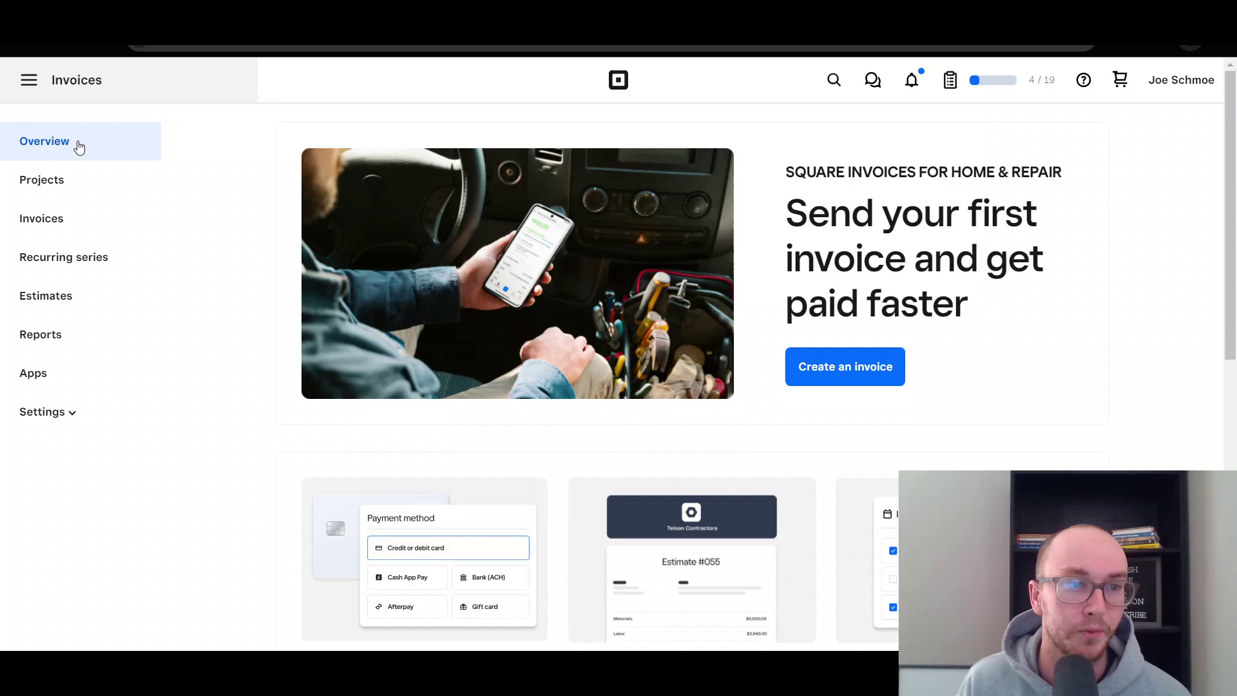
click(69, 217)
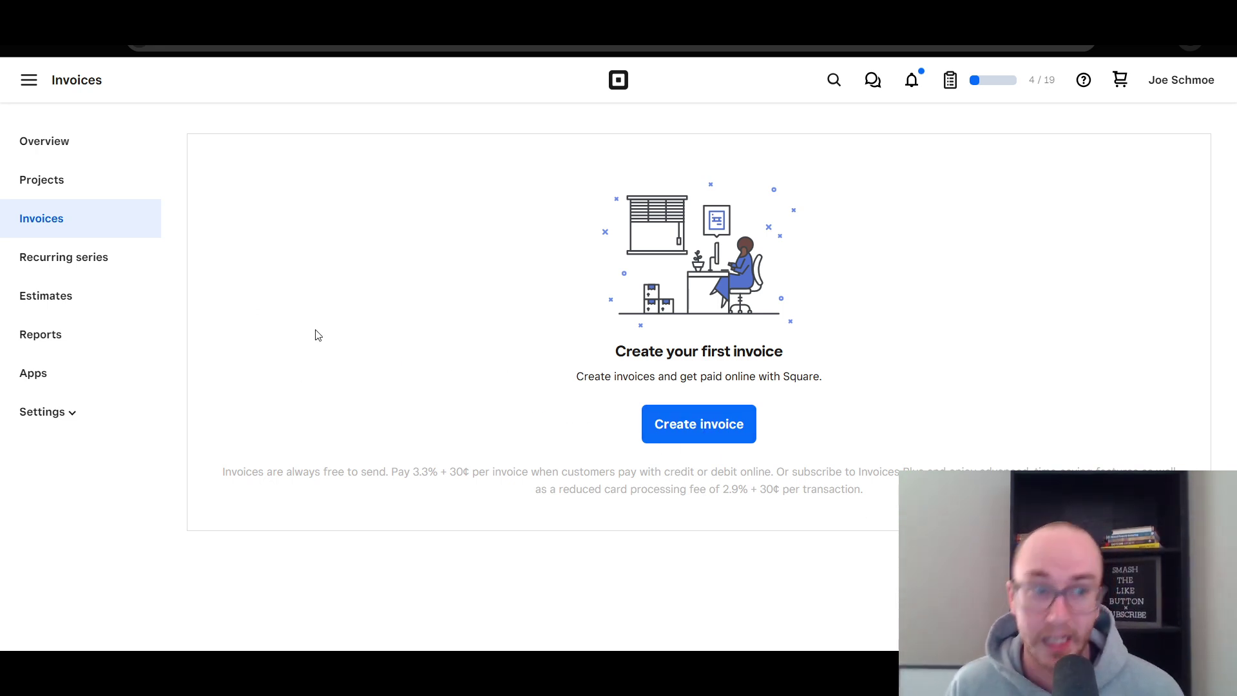
click(137, 265)
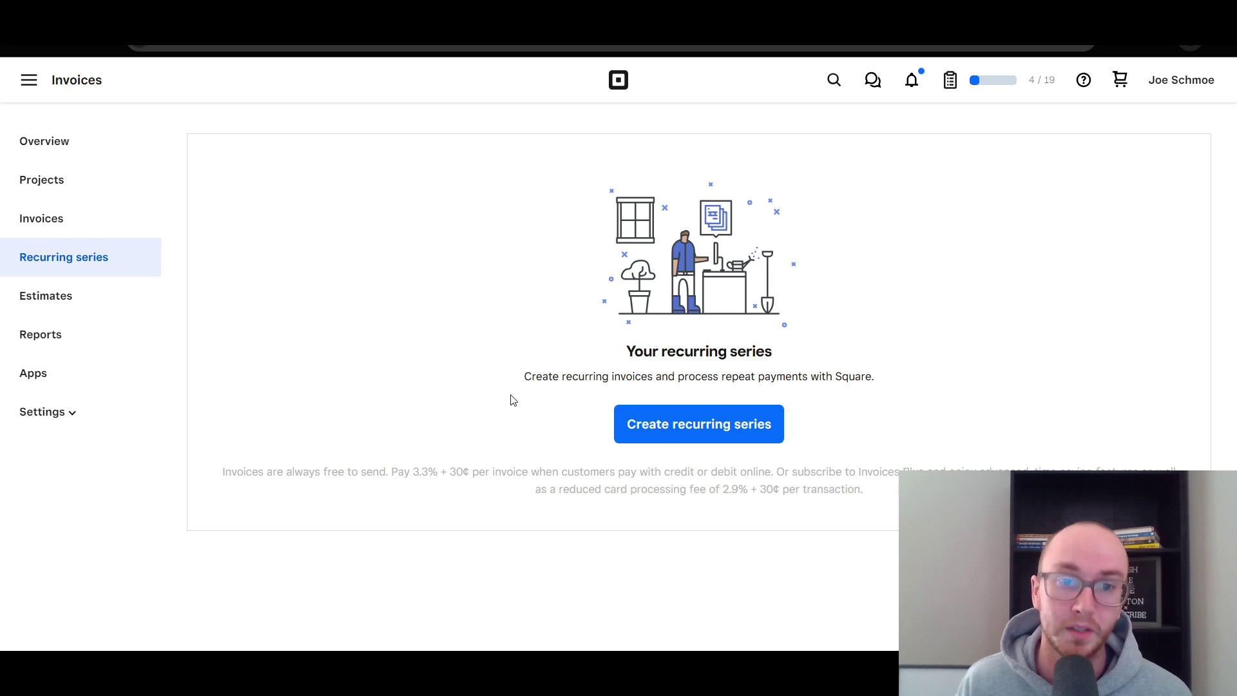
Read the recurring invoice description and card processing fee, and start a new recurring series
drag(524, 380, 725, 390)
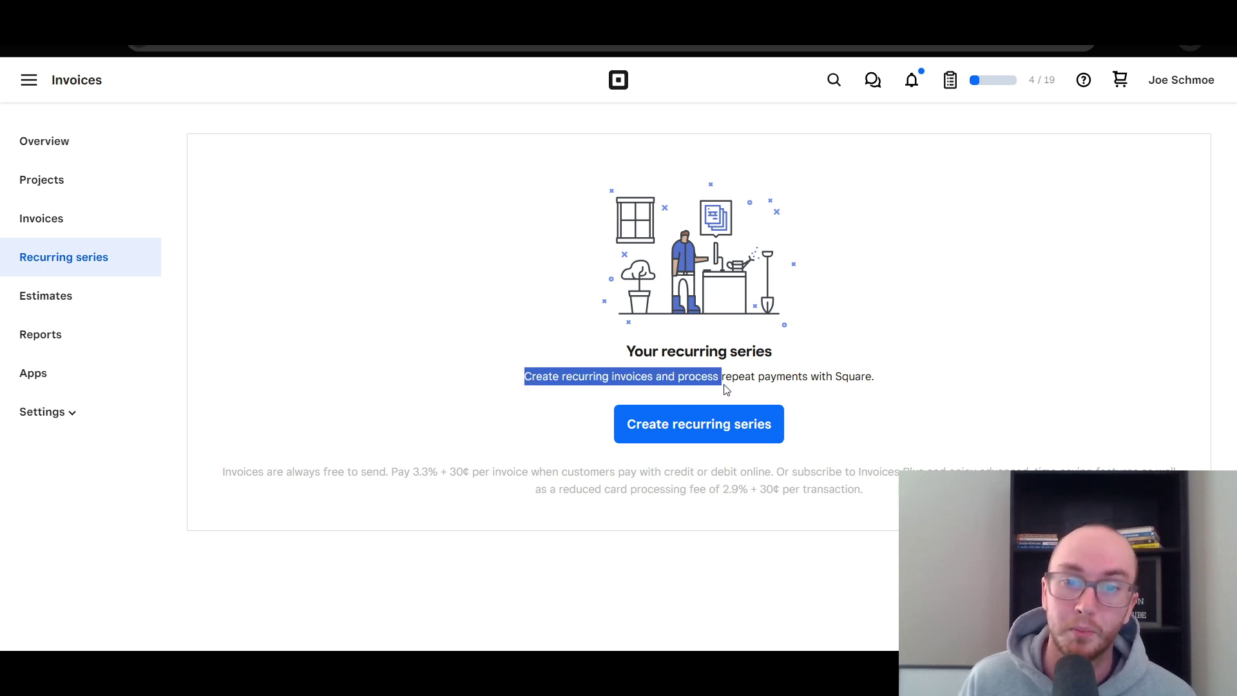
click(742, 389)
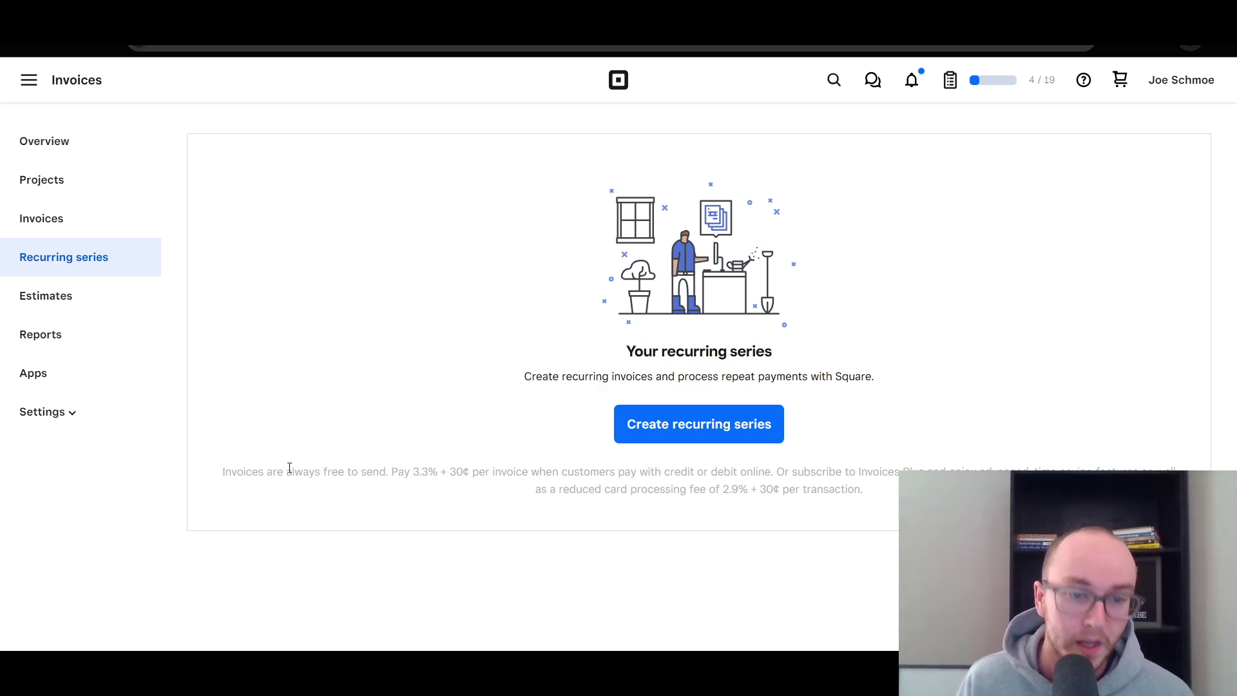
drag(396, 471, 504, 474)
click(504, 473)
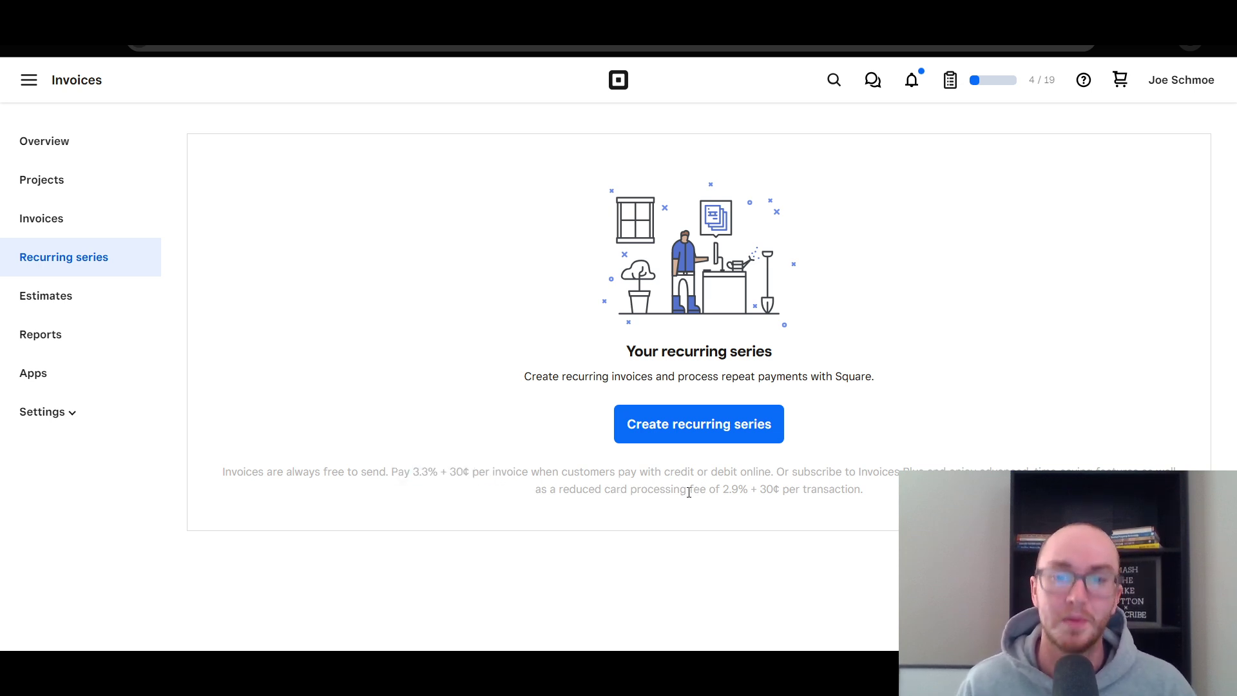
click(666, 422)
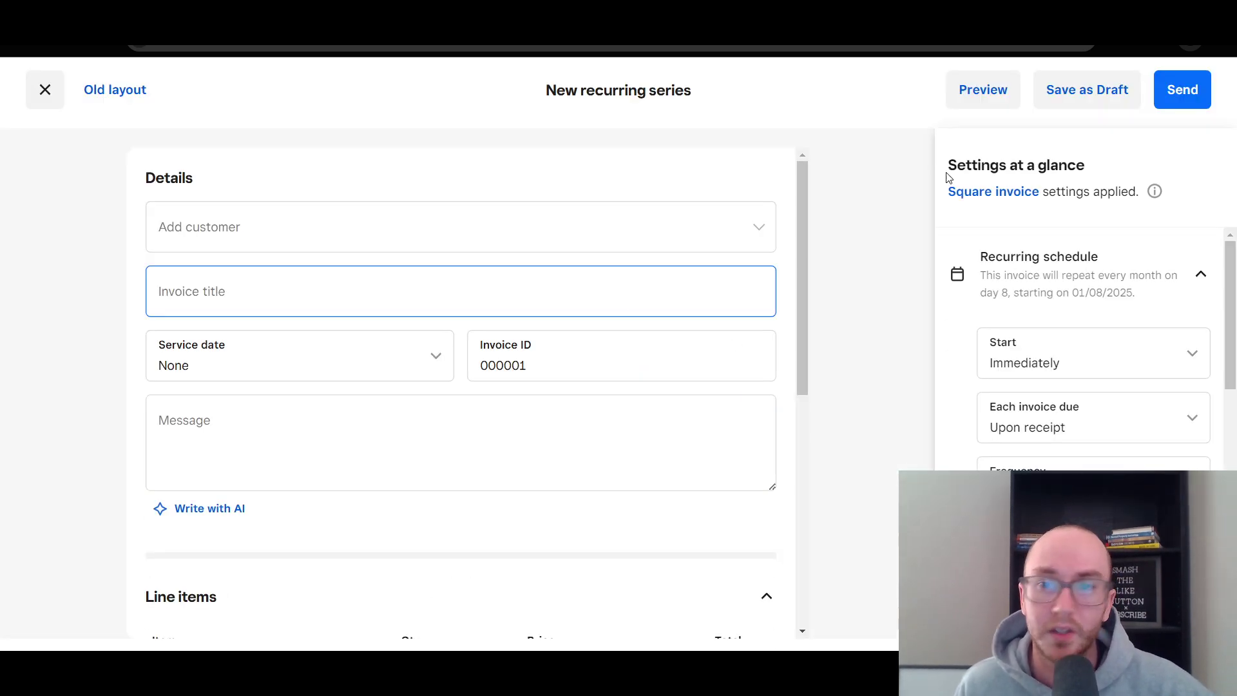
click(947, 177)
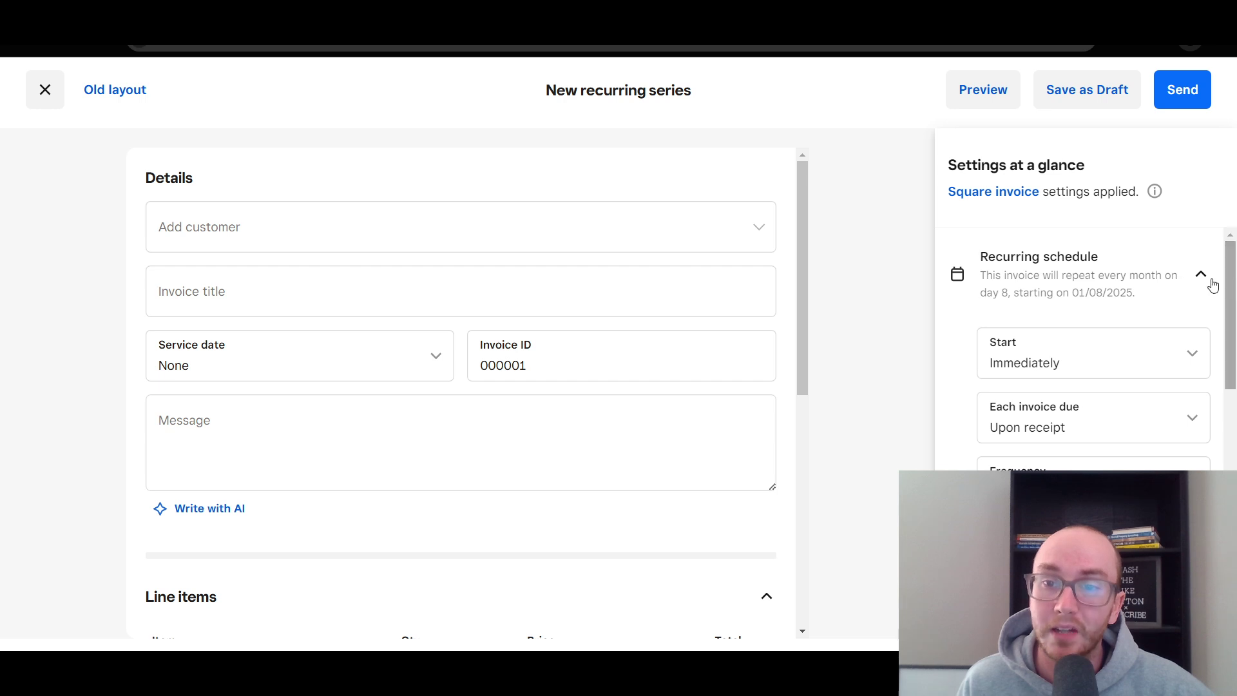
Set the recurring schedule's start to Immediately
drag(1231, 298, 1229, 286)
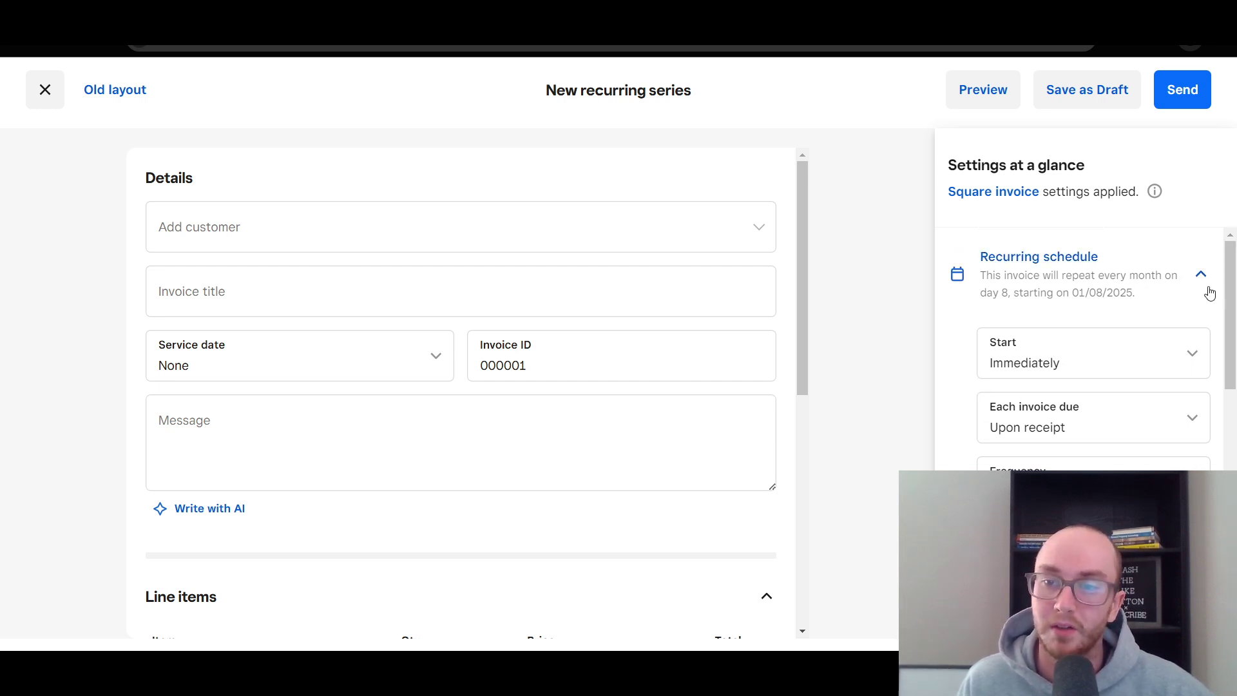
click(1209, 293)
click(1197, 291)
drag(1231, 289, 1231, 380)
click(1187, 316)
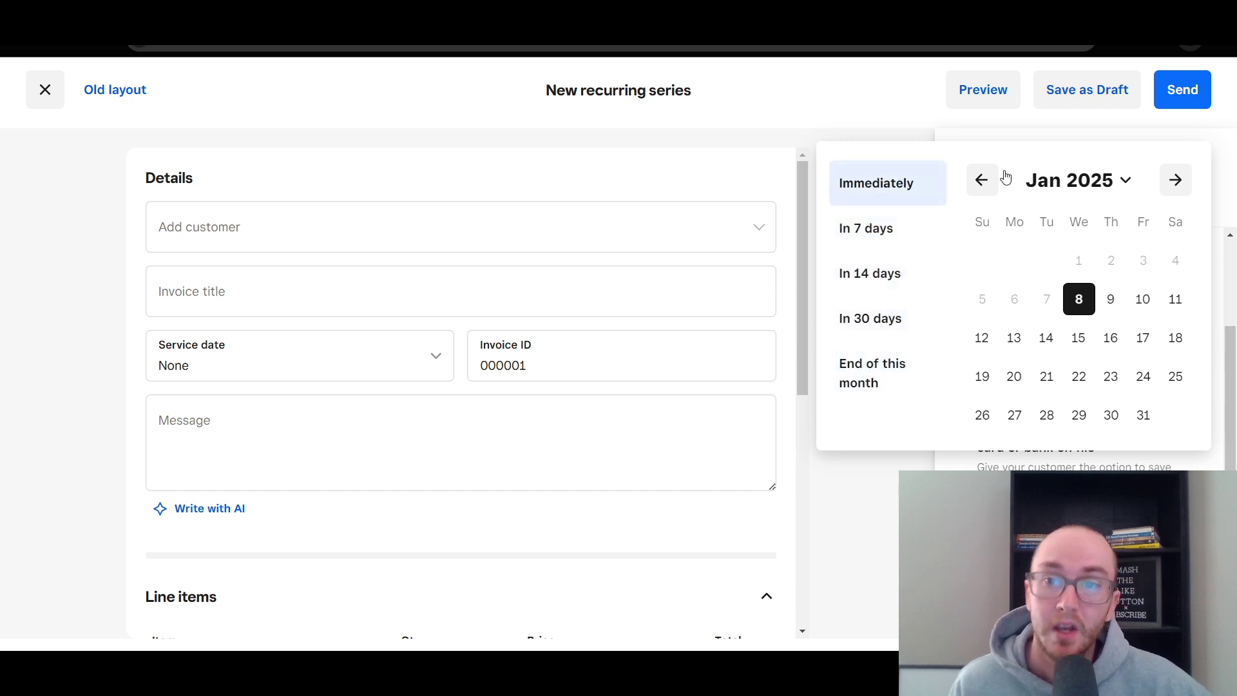
click(897, 186)
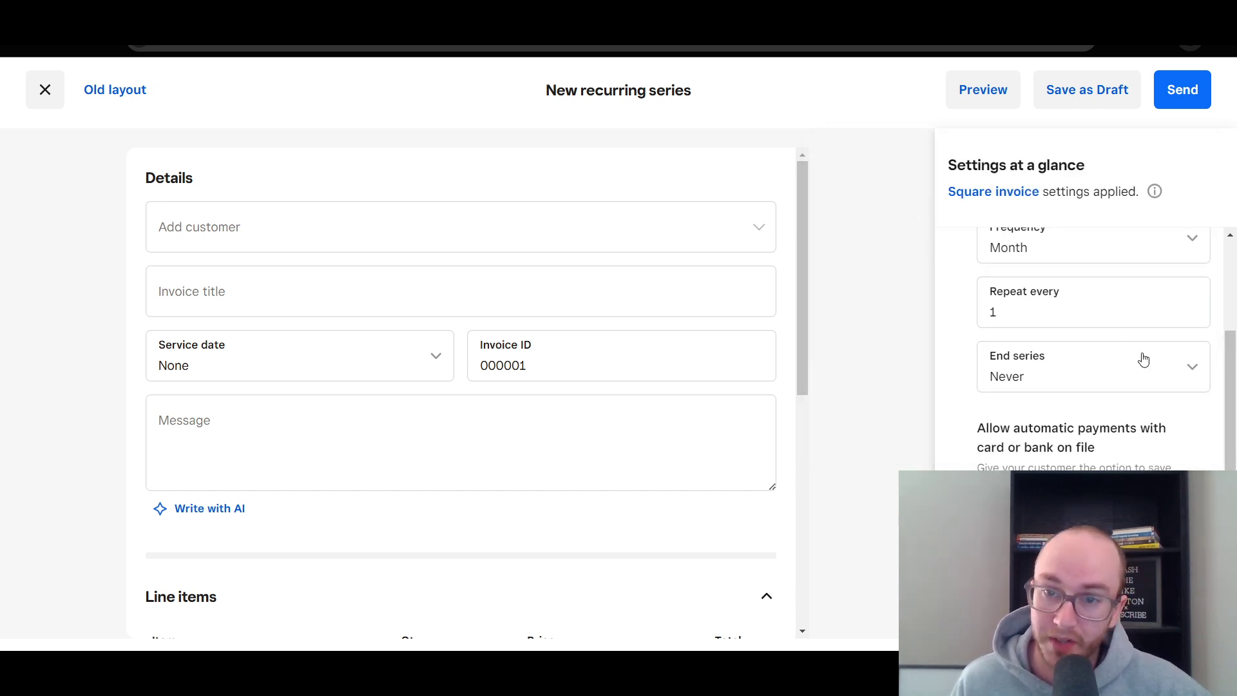
Look over the due date choices for each invoice in the recurring schedule
drag(1234, 399, 1223, 375)
click(1072, 277)
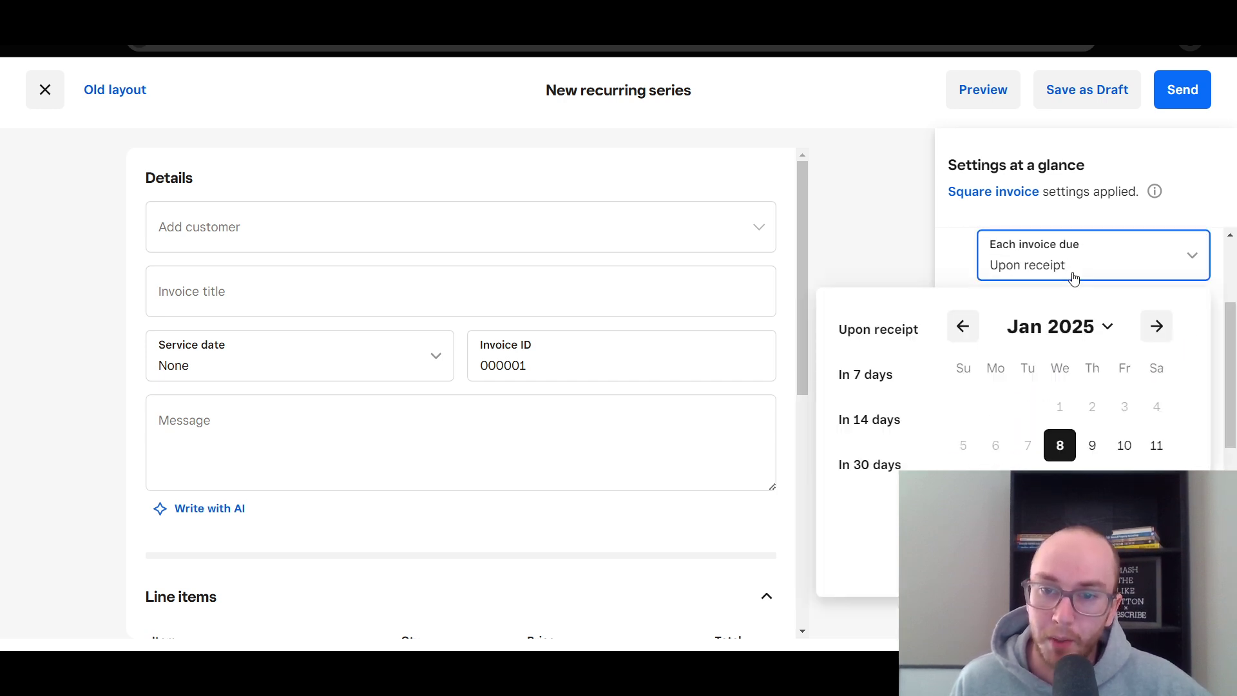
click(1072, 277)
scroll(1221, 290, up, 3)
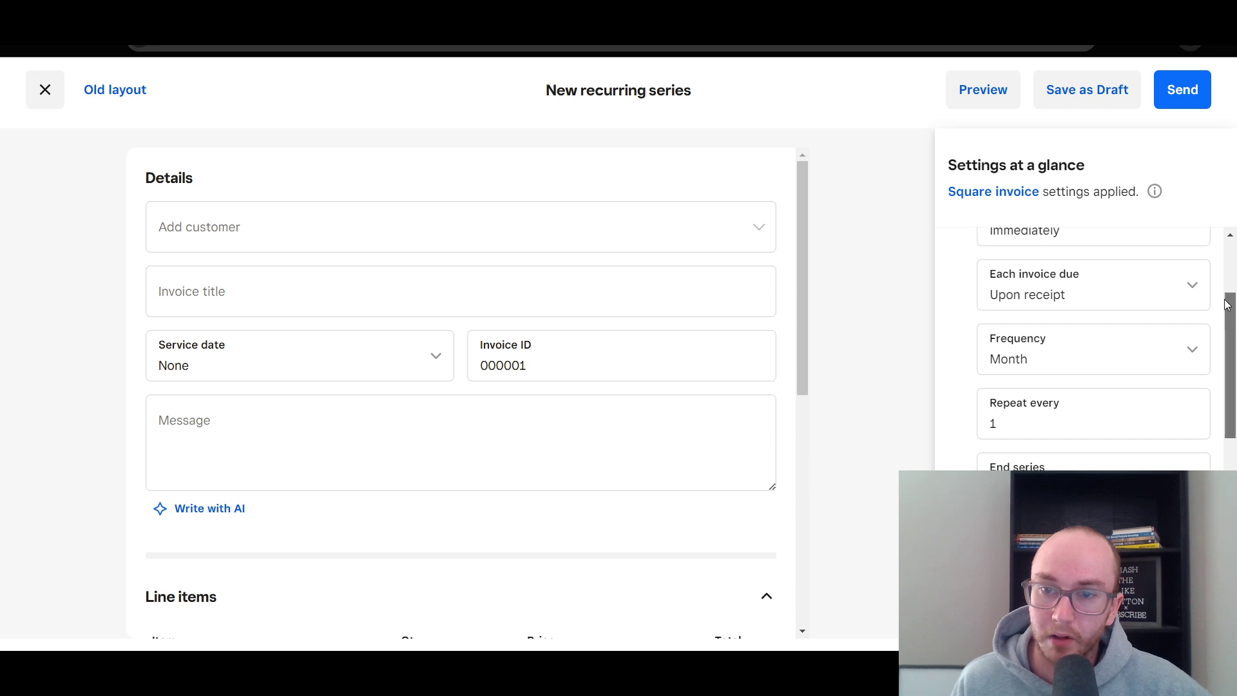
scroll(1224, 293, up, 3)
scroll(1221, 297, down, 3)
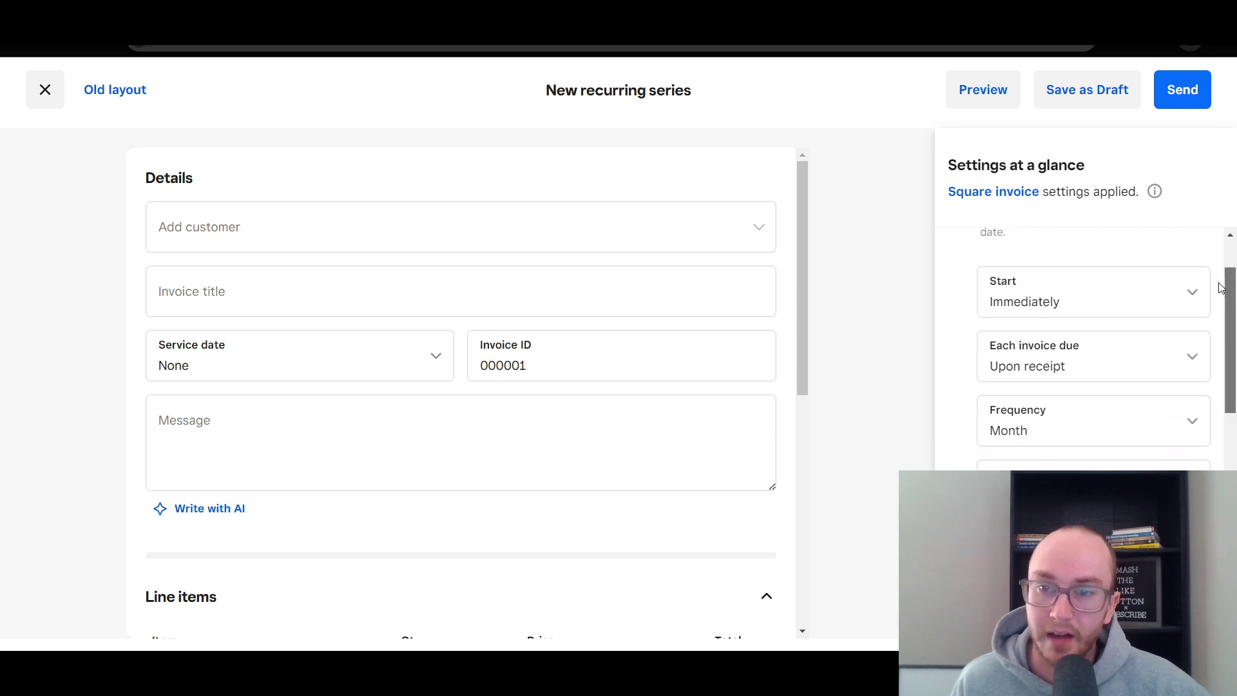
scroll(1222, 297, down, 1)
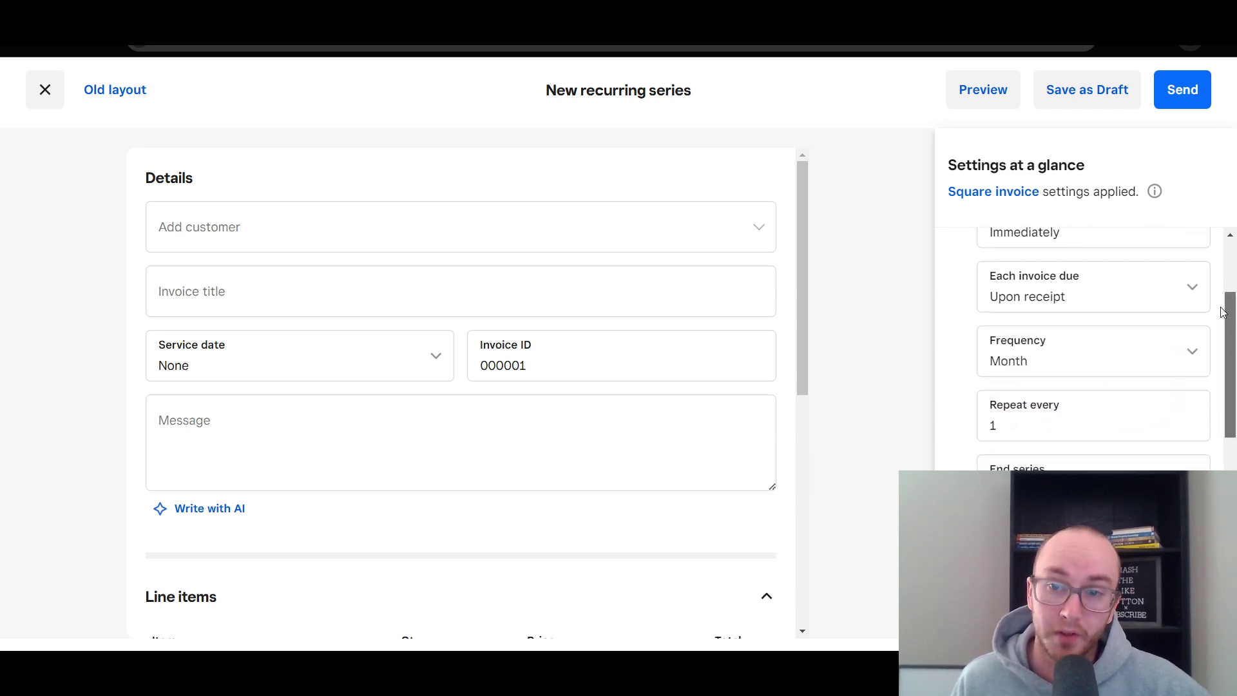
click(1054, 295)
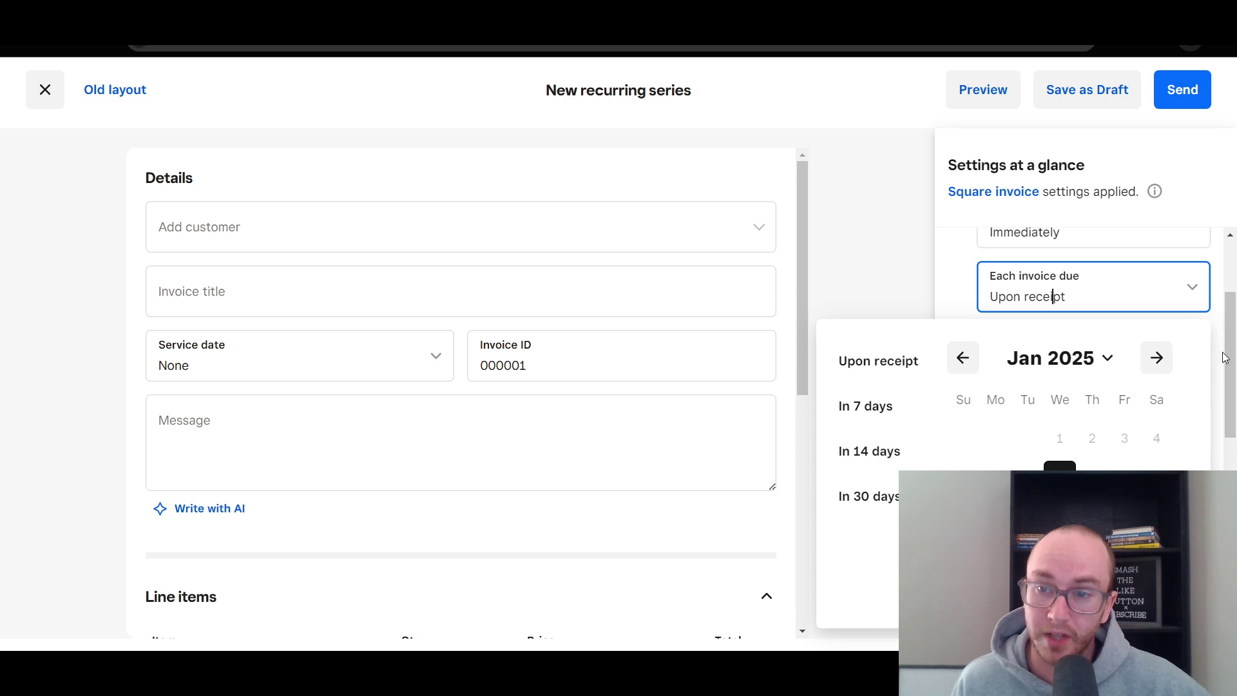
View the frequency options for the recurring schedule and leave the selection as it is
drag(1225, 358, 1231, 408)
click(1191, 255)
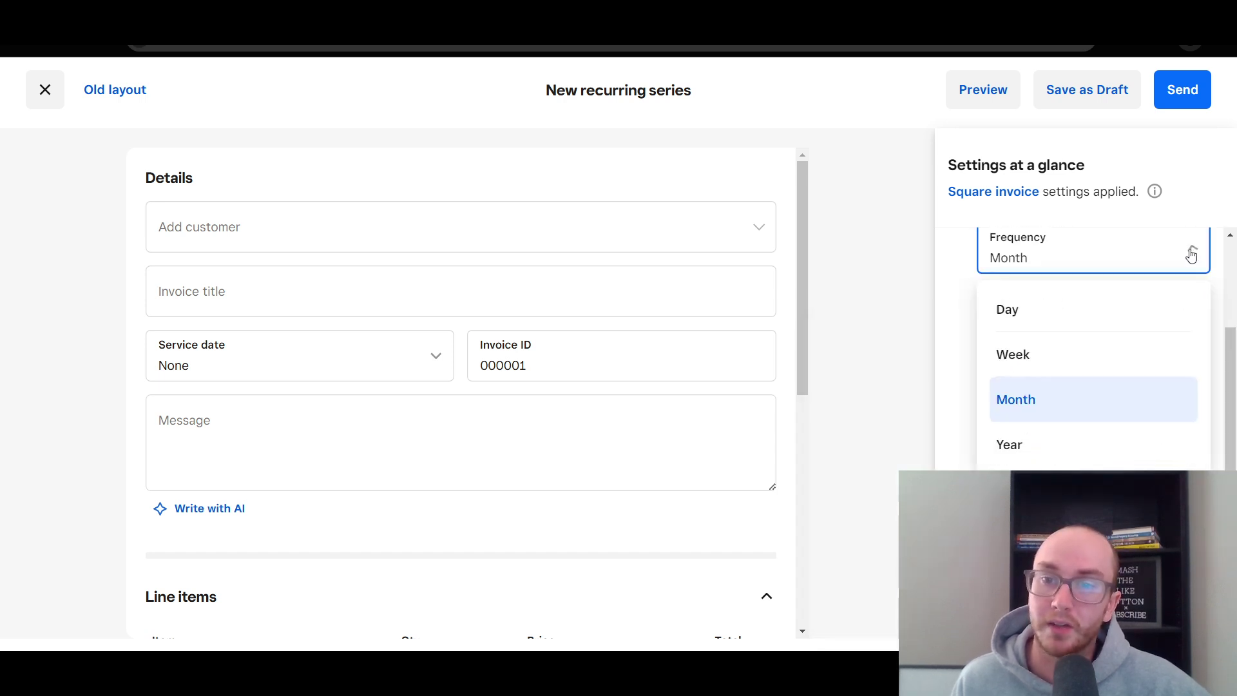
drag(1231, 359, 1229, 378)
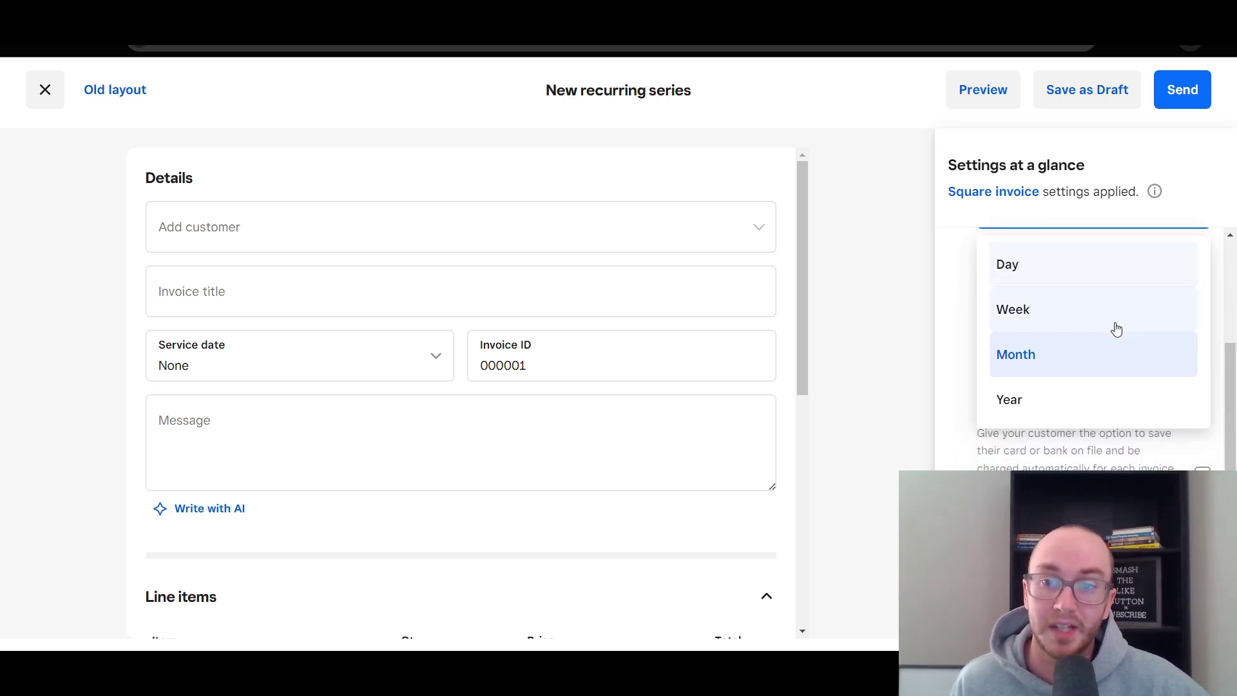
scroll(1133, 377, down, 1)
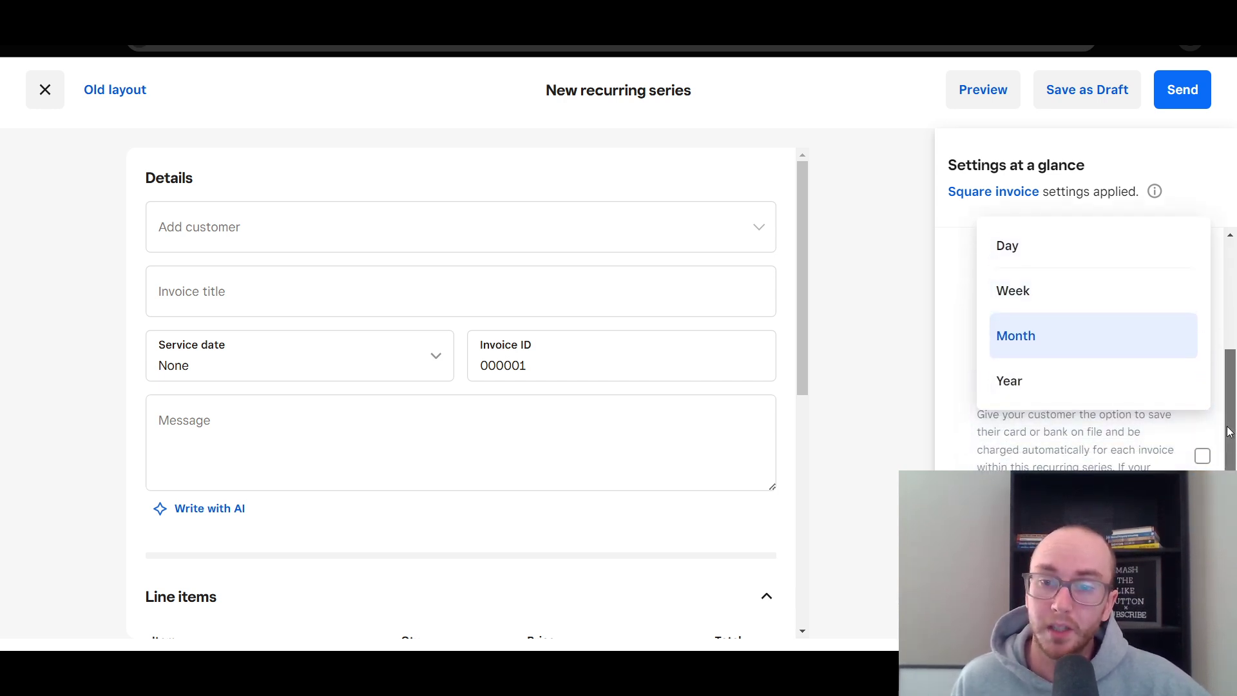
scroll(1163, 373, up, 2)
click(955, 276)
Examine the Repeat every interval together with the frequency choices it applies to
click(1048, 304)
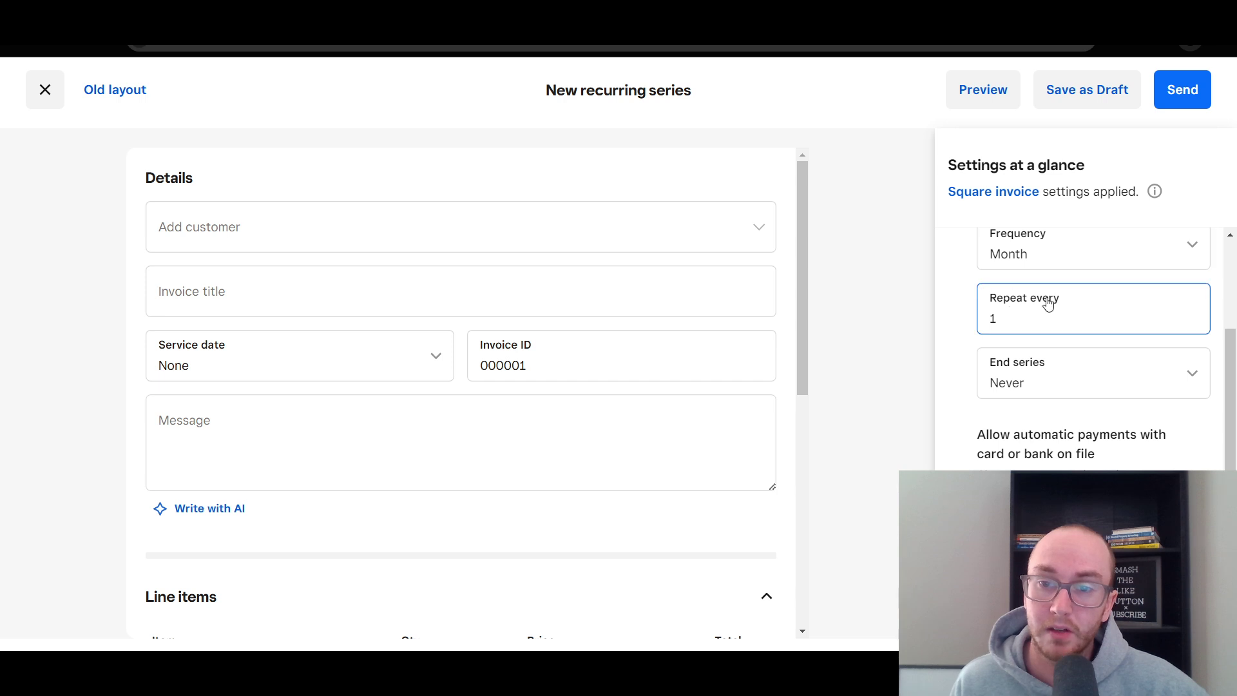
click(964, 326)
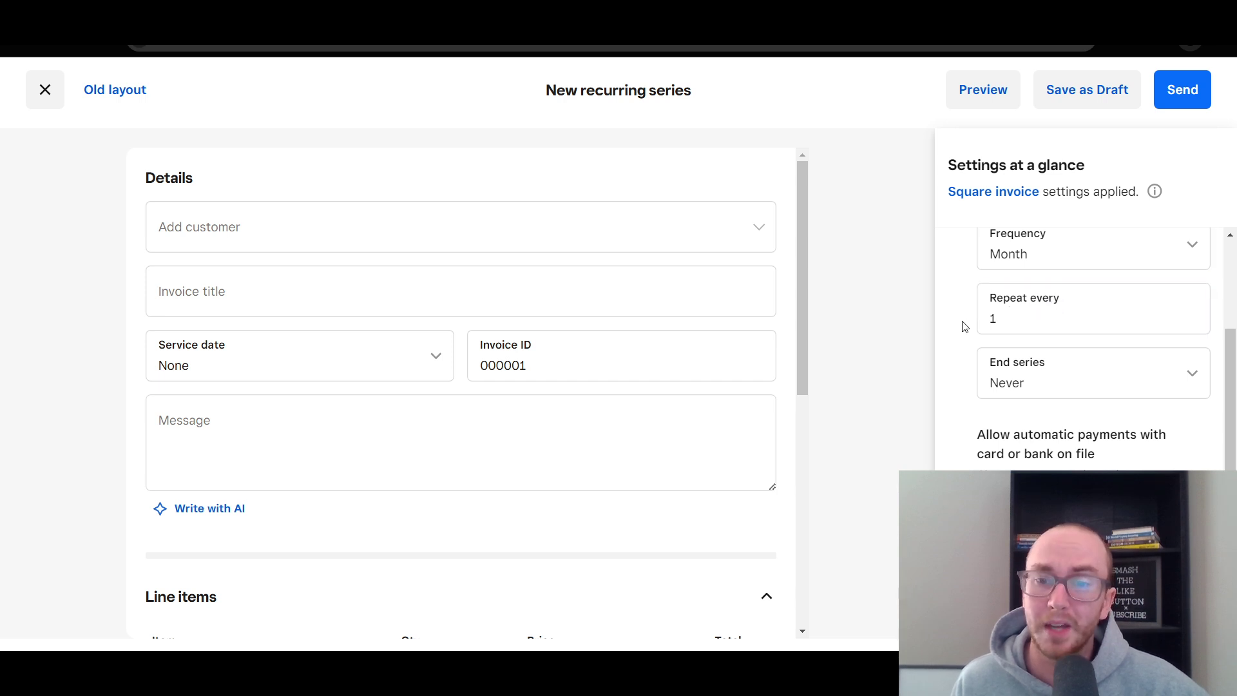
scroll(963, 326, down, 2)
scroll(962, 320, up, 2)
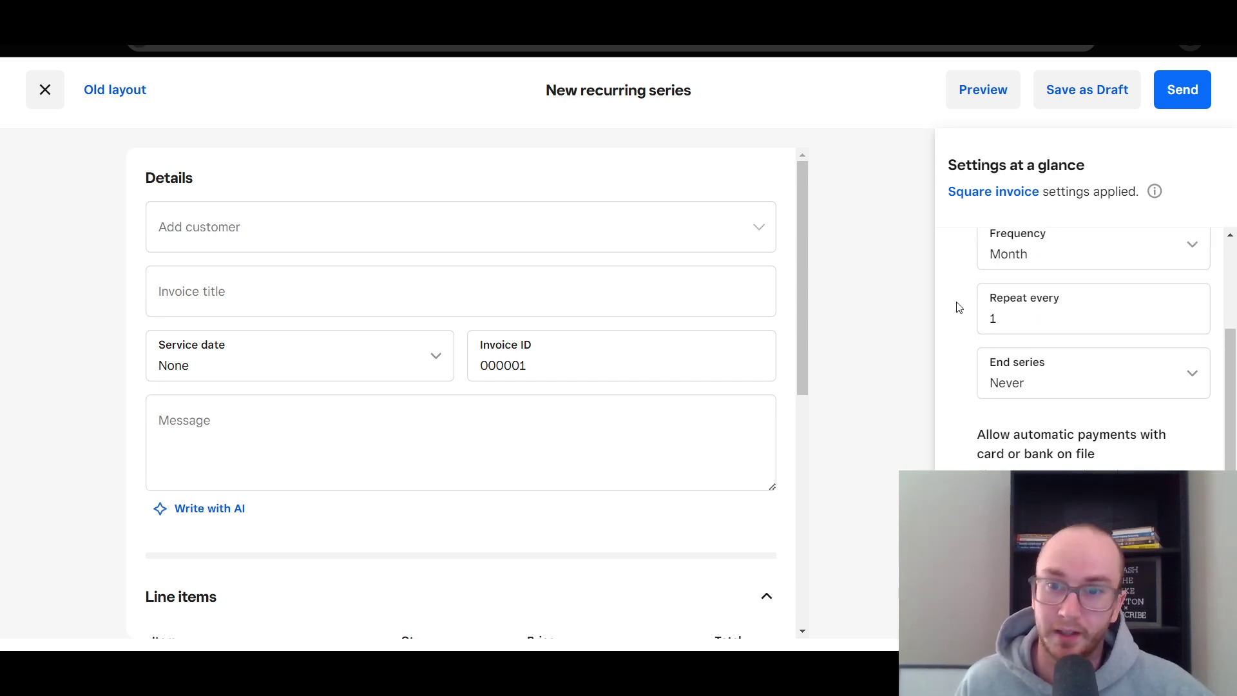
click(1016, 254)
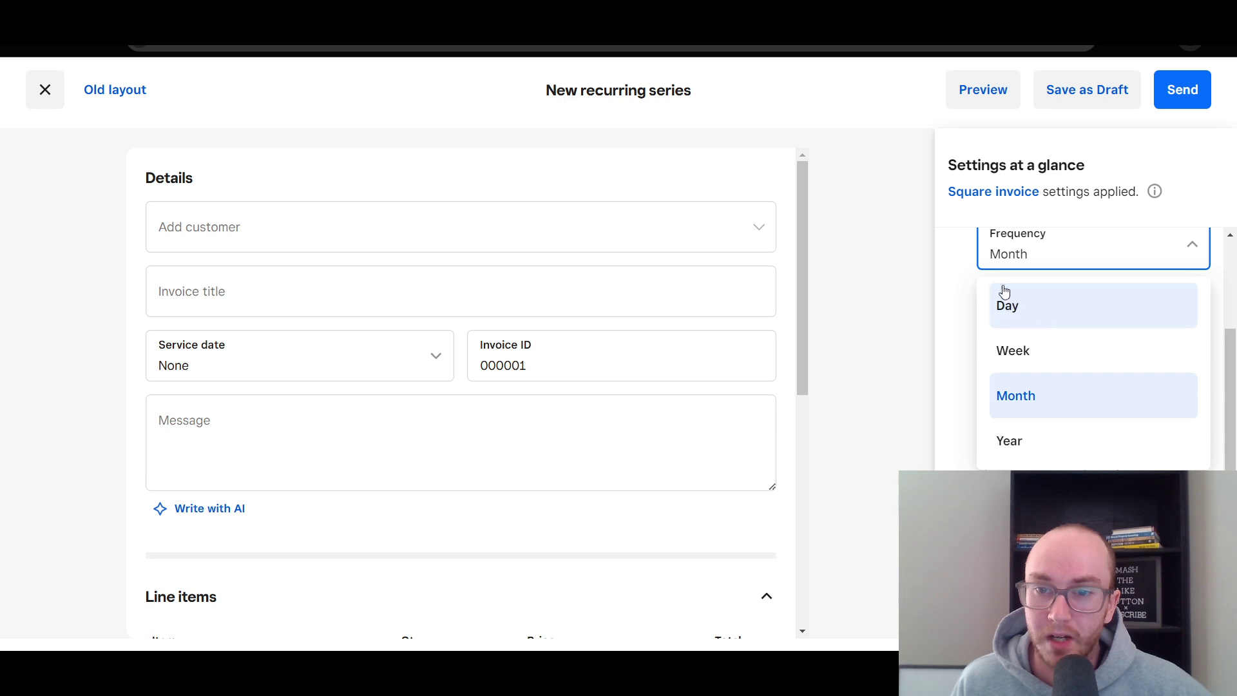
click(963, 271)
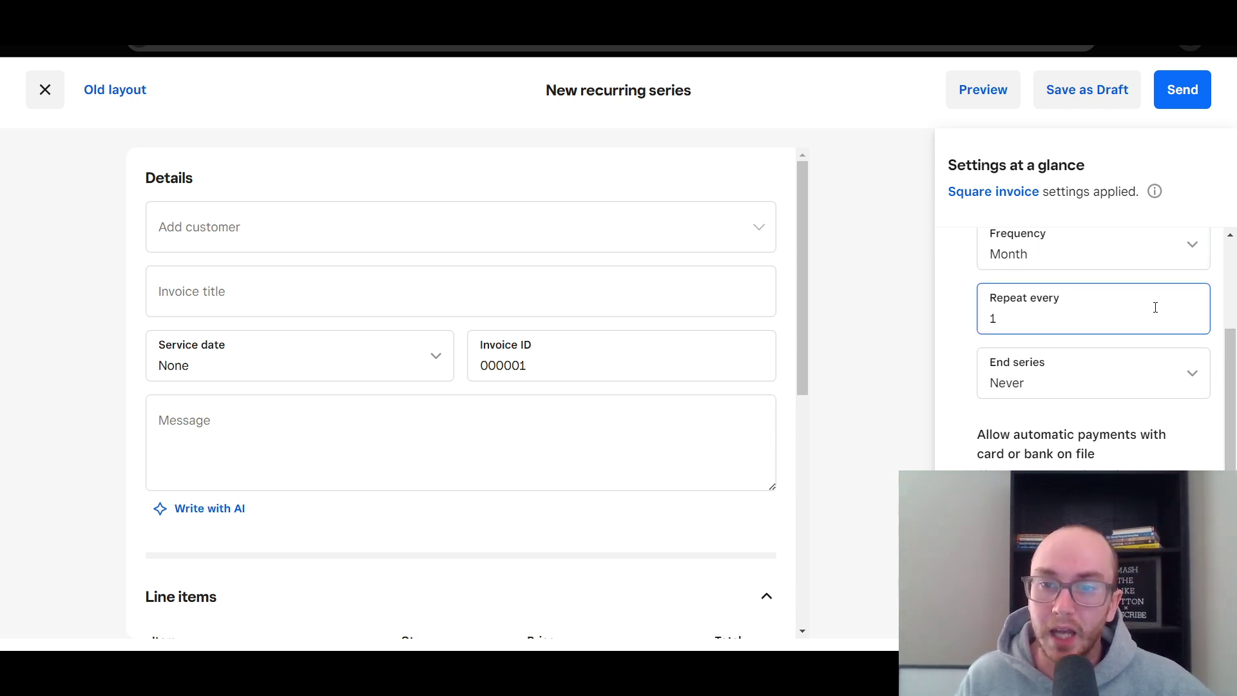
click(1113, 261)
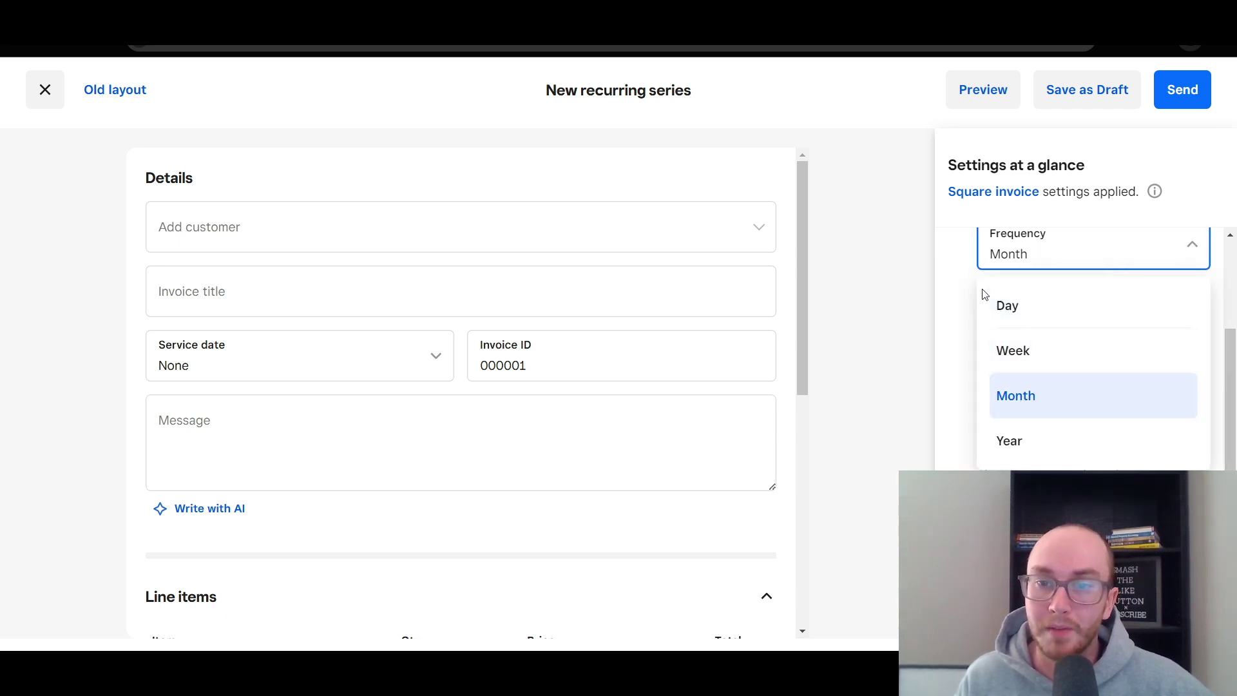
click(970, 269)
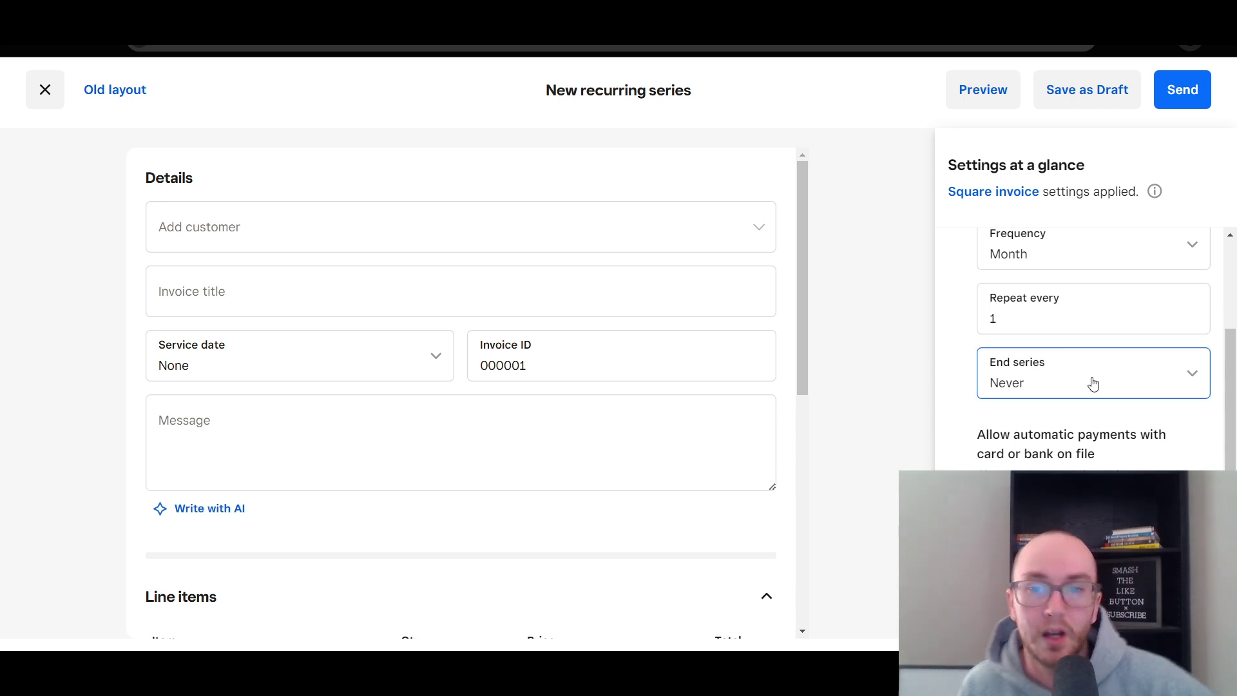
Set the series to end after a number of occurrences and select the occurrence count for editing
scroll(1232, 402, down, 1)
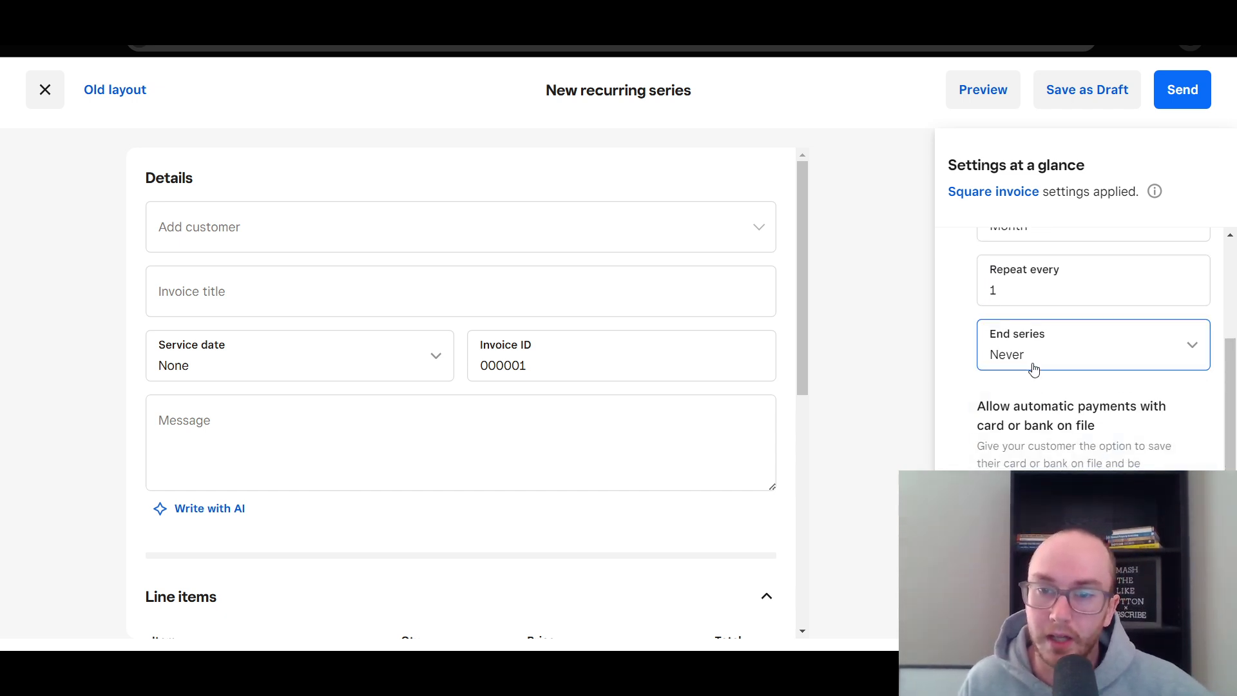
scroll(1024, 354, down, 3)
click(1012, 273)
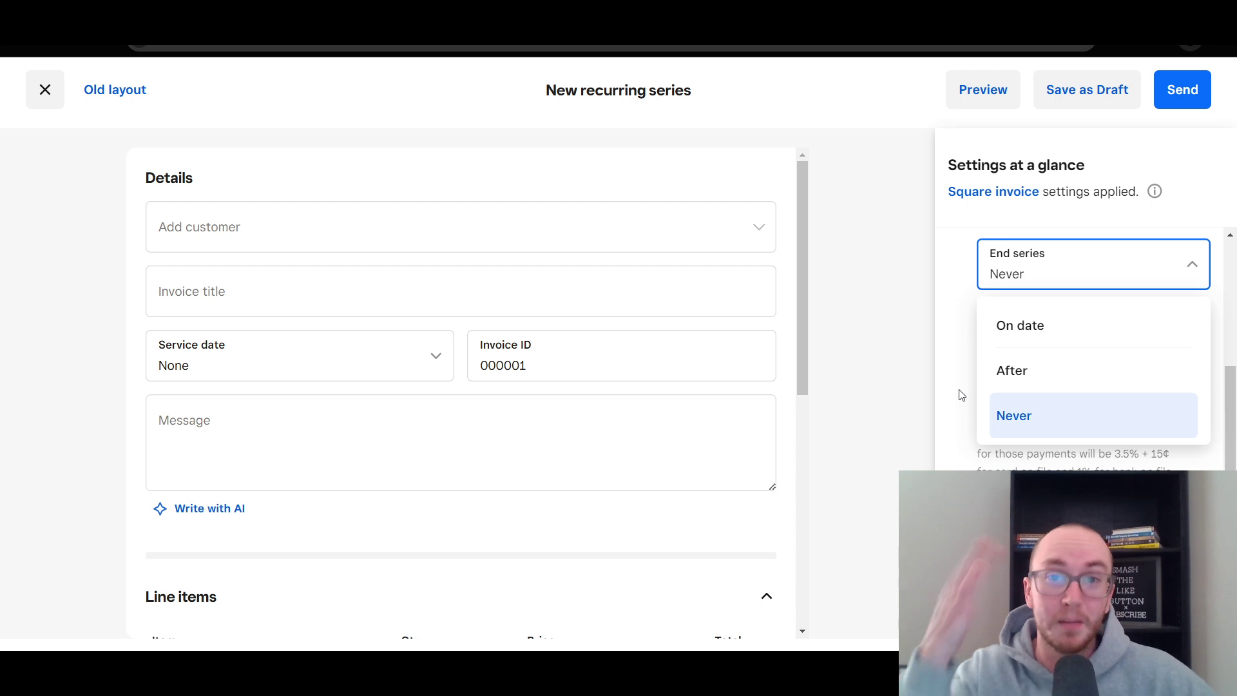
click(1023, 368)
click(1046, 339)
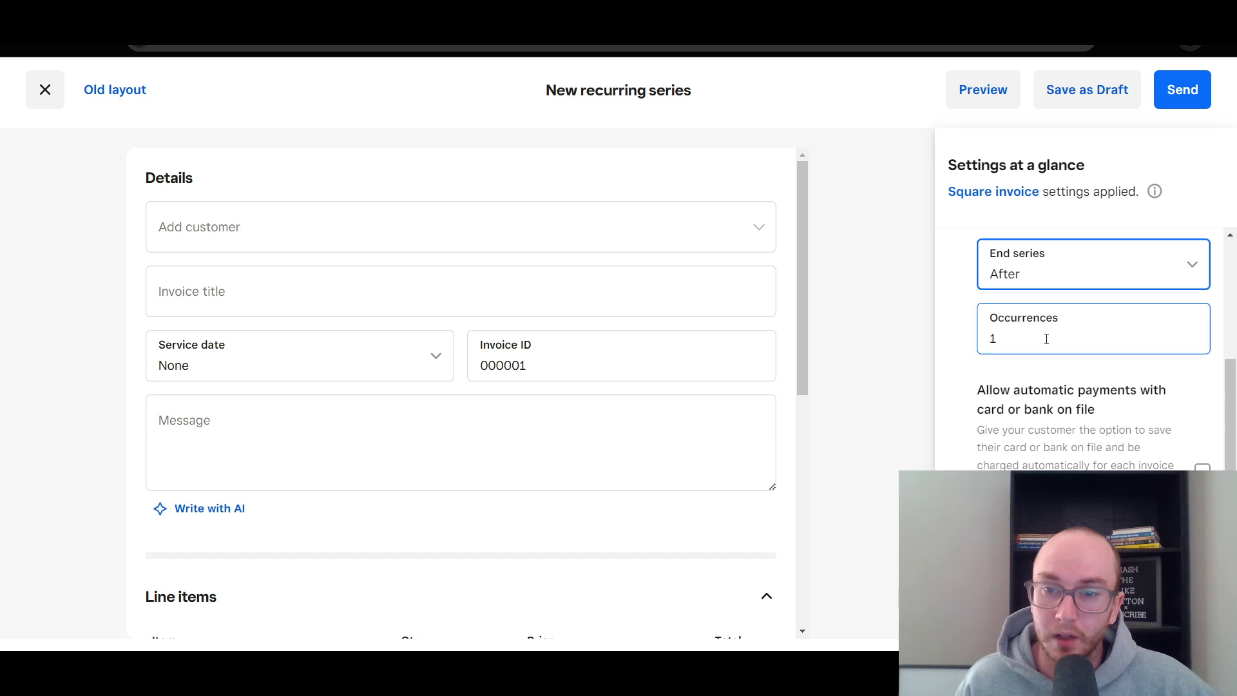
double_click(995, 338)
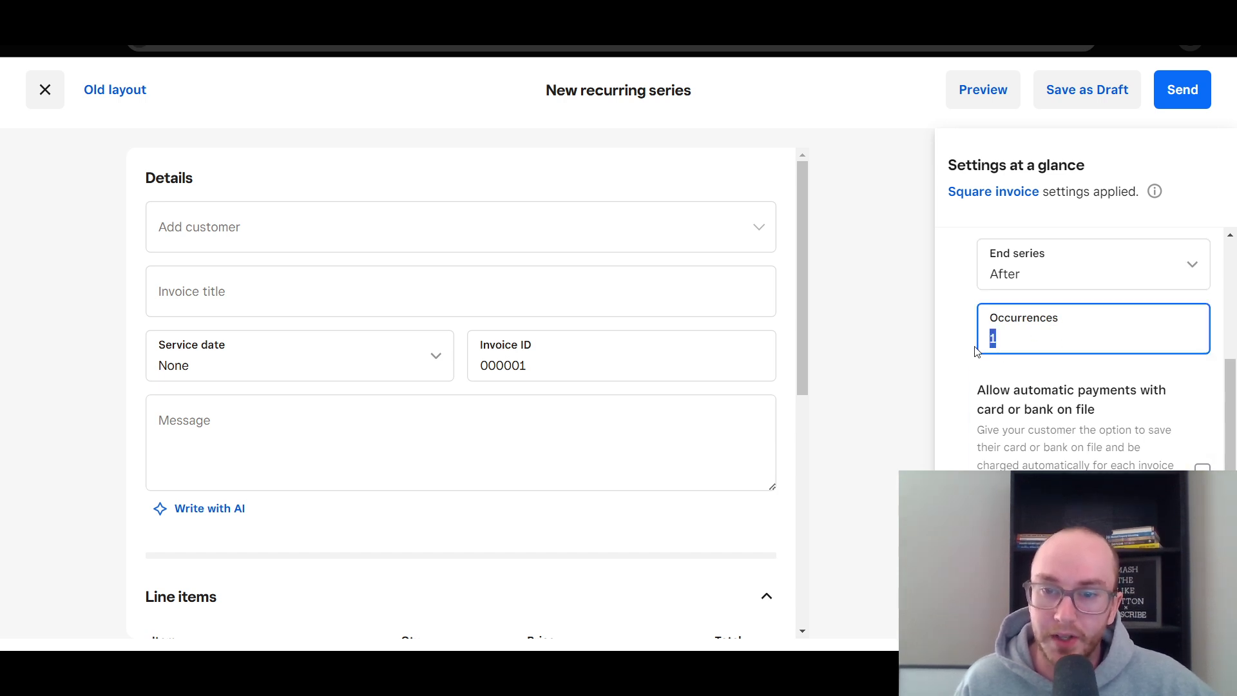
click(1036, 326)
Switch the end of the series to On date and check the end date field
click(1022, 278)
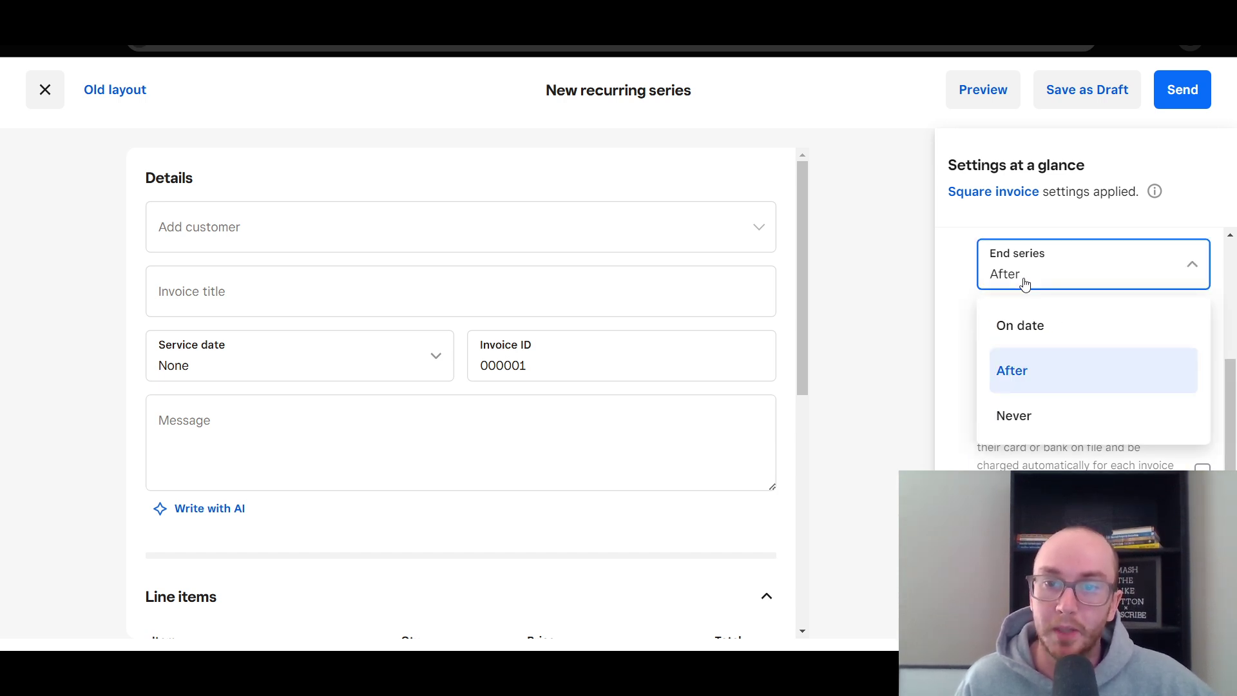
click(1026, 328)
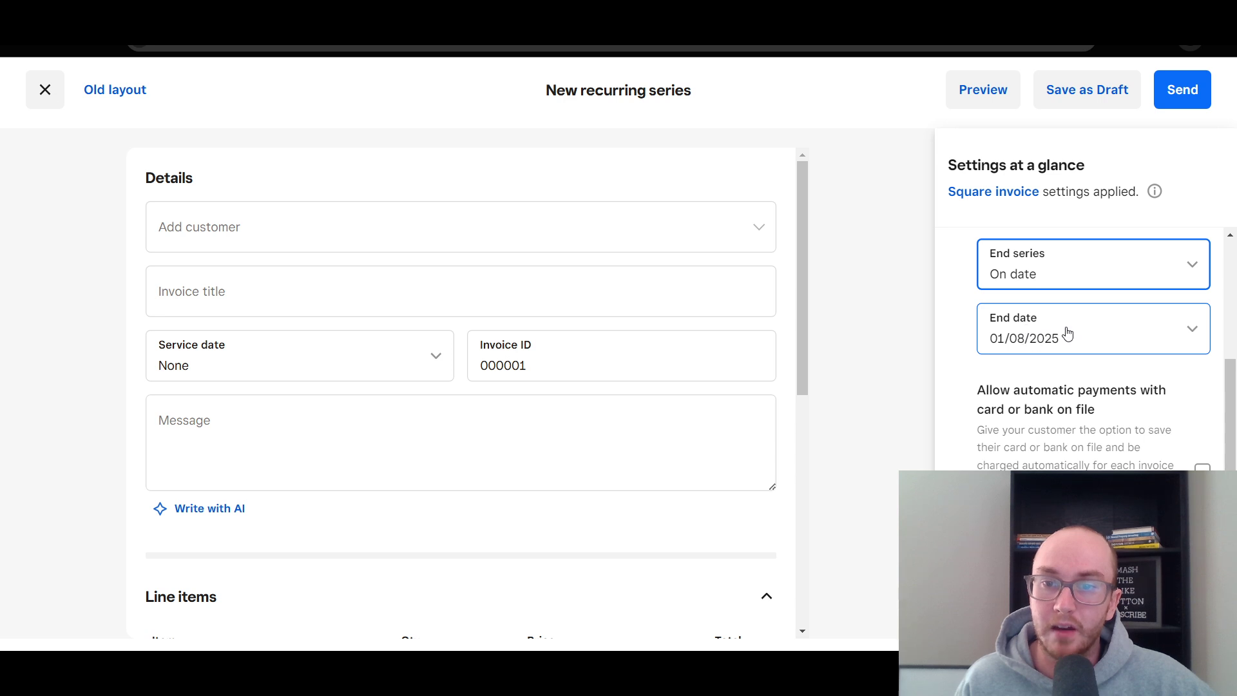
click(1067, 334)
click(1081, 328)
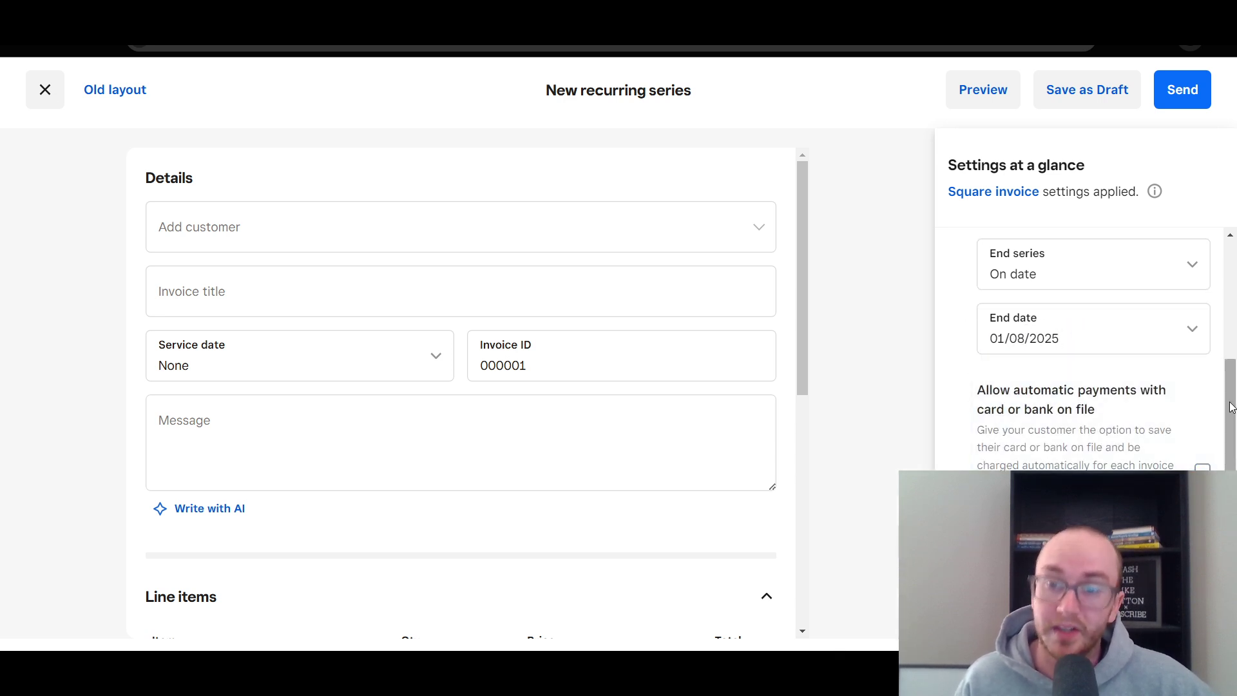
Try the After option for ending the series once more and set End series back to Never
click(1067, 270)
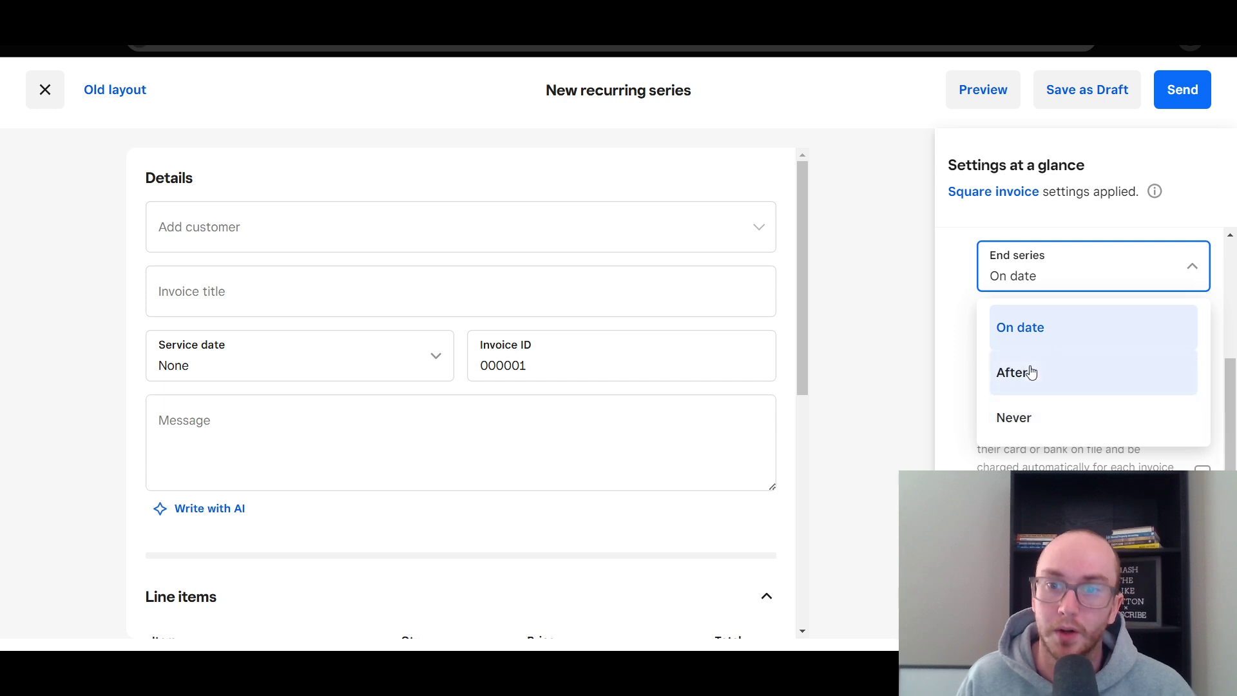
click(1009, 378)
click(1031, 331)
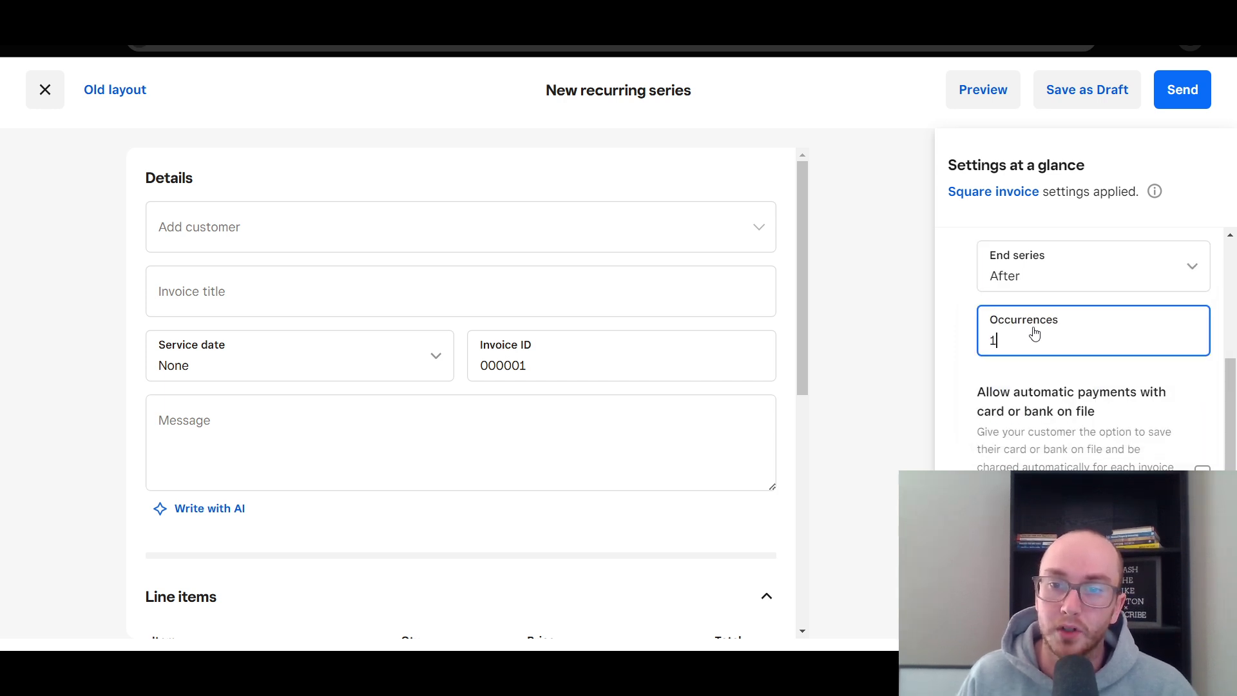
click(1037, 276)
click(1033, 418)
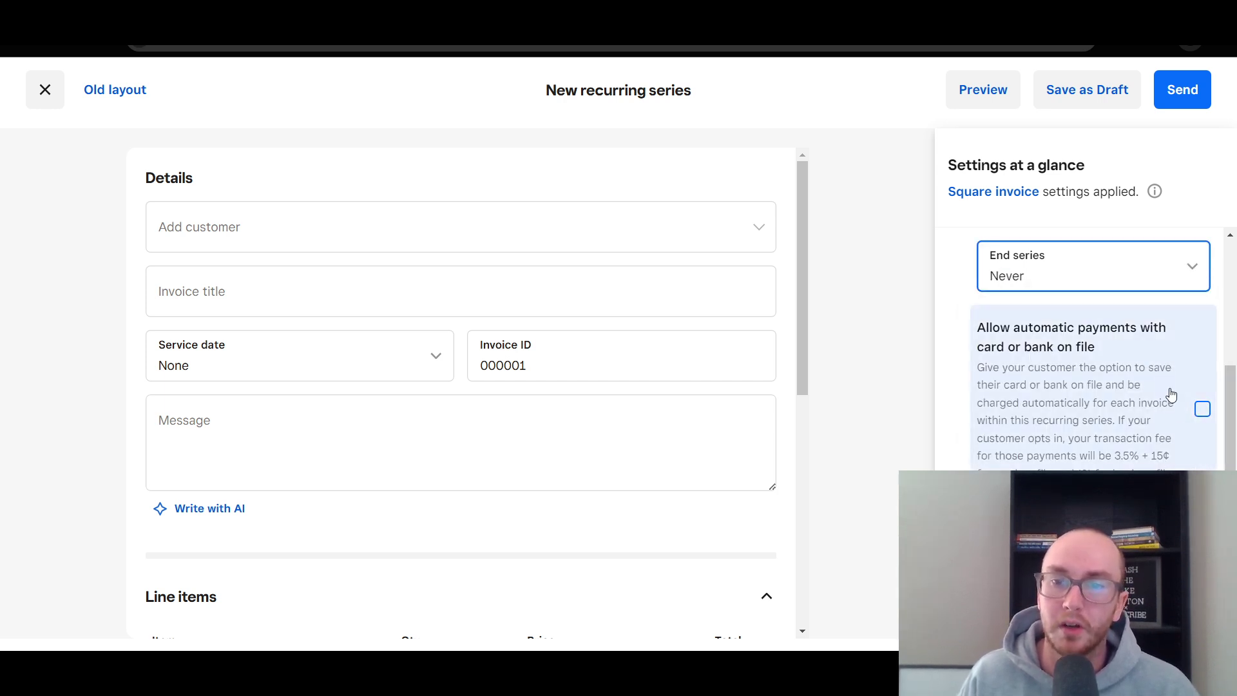
Allow automatic payments with card or bank on file for the recurring series
drag(1230, 423, 1227, 454)
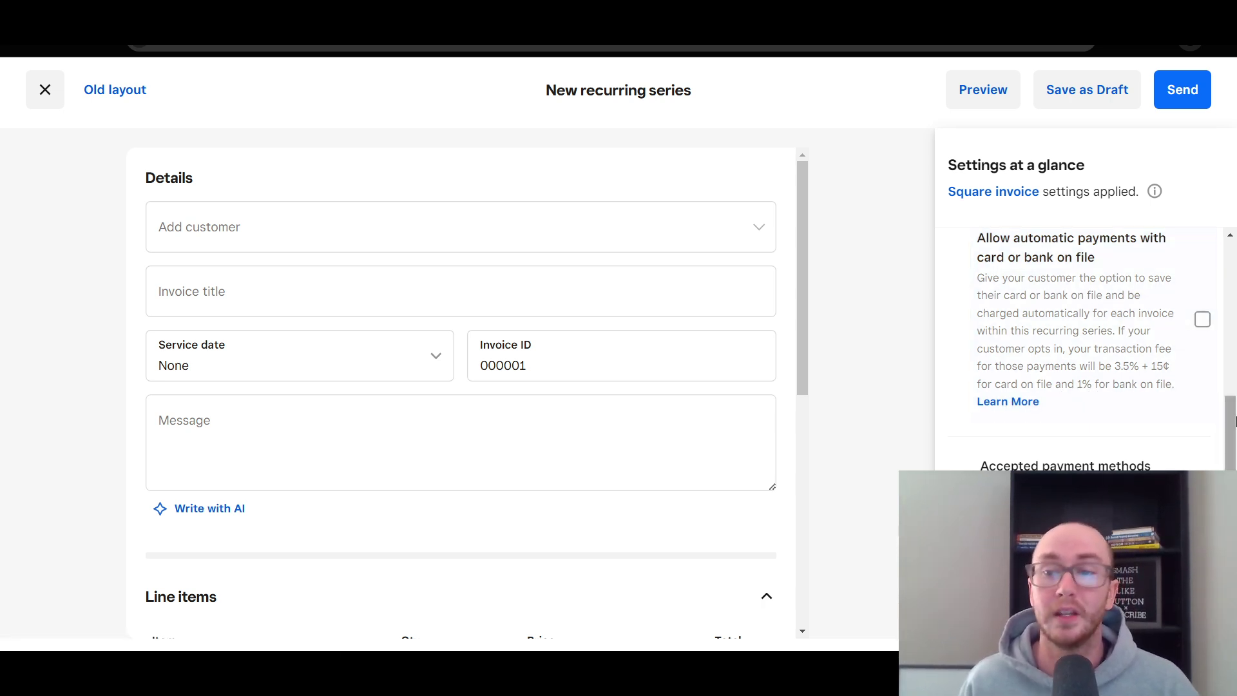
drag(1234, 424, 1235, 436)
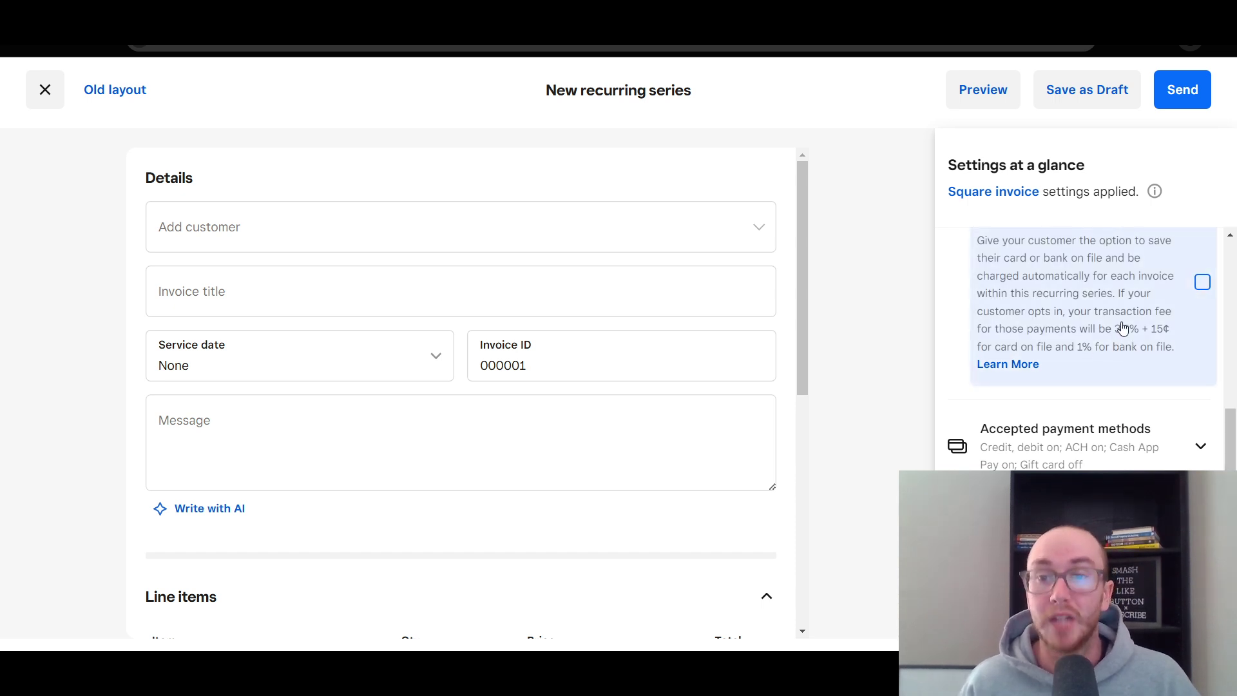
click(1202, 283)
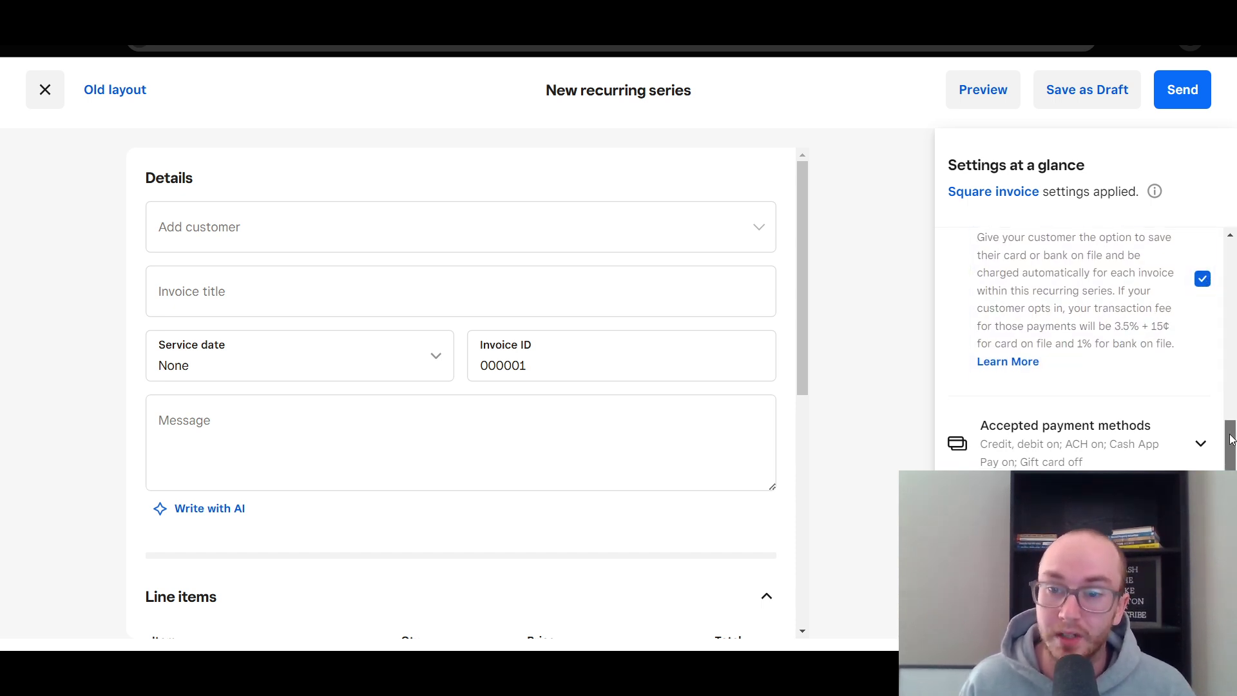
Review the automatic payments description and the frequency, repeat and end settings of the recurring schedule
drag(1228, 438, 1227, 435)
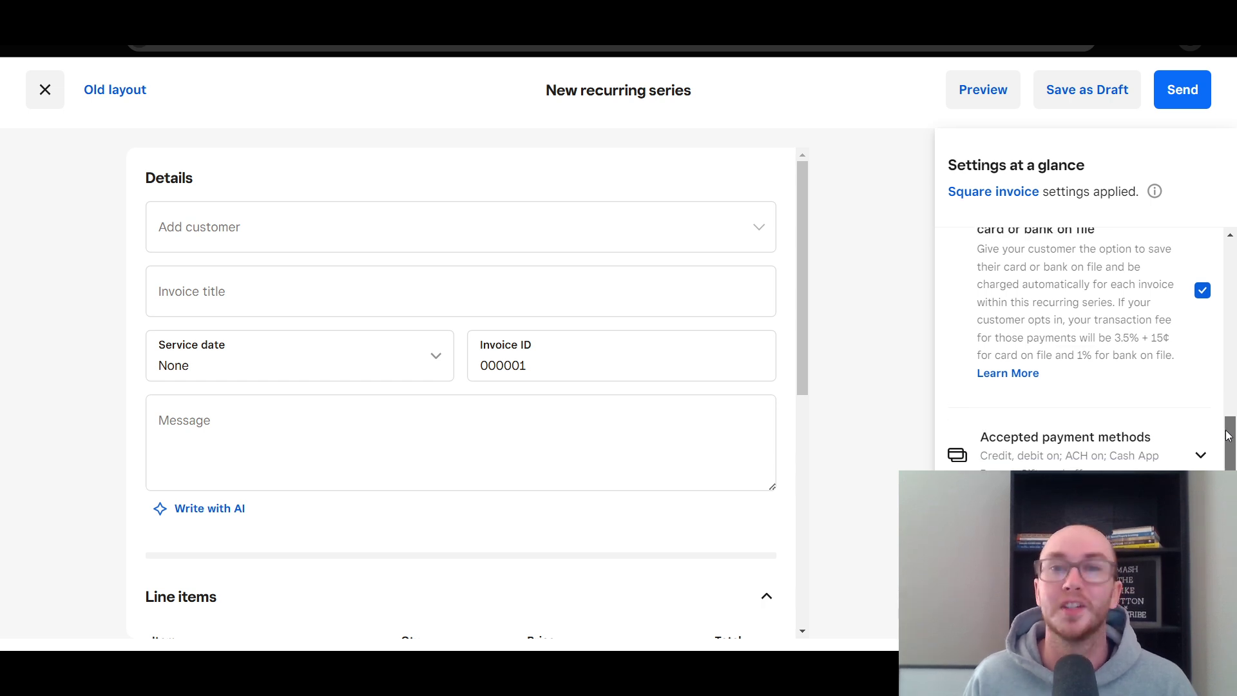
drag(1228, 436, 1230, 433)
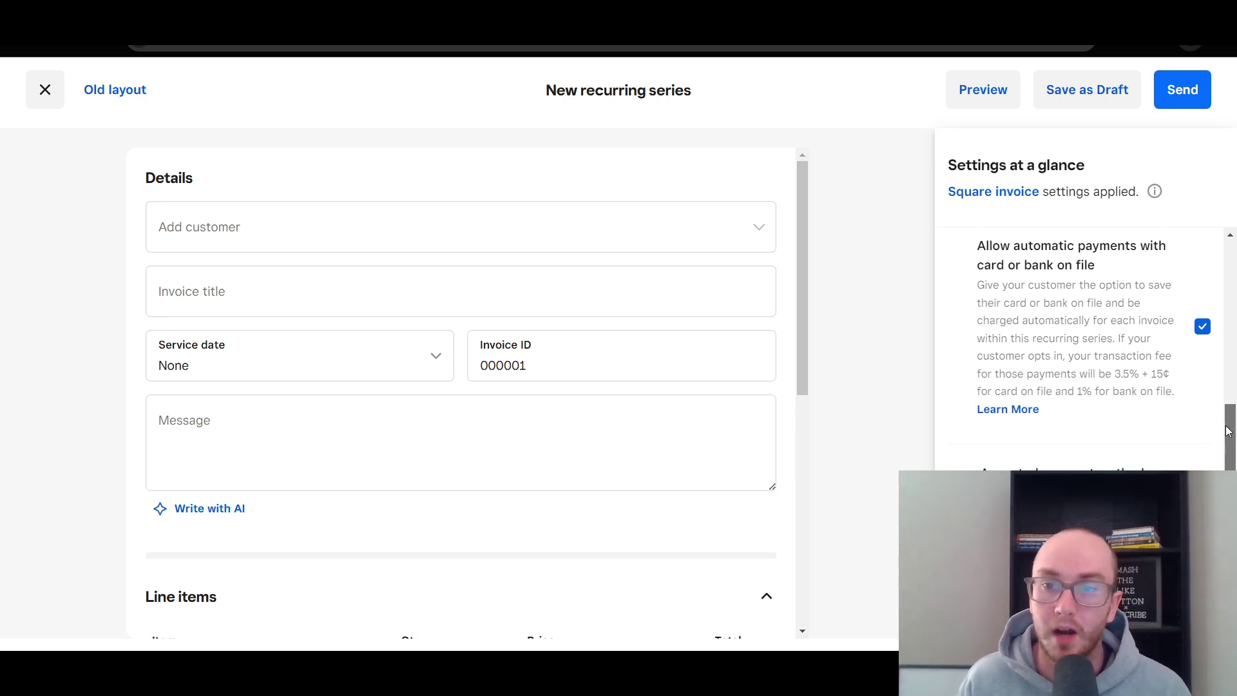
scroll(1225, 433, up, 3)
scroll(1234, 421, down, 3)
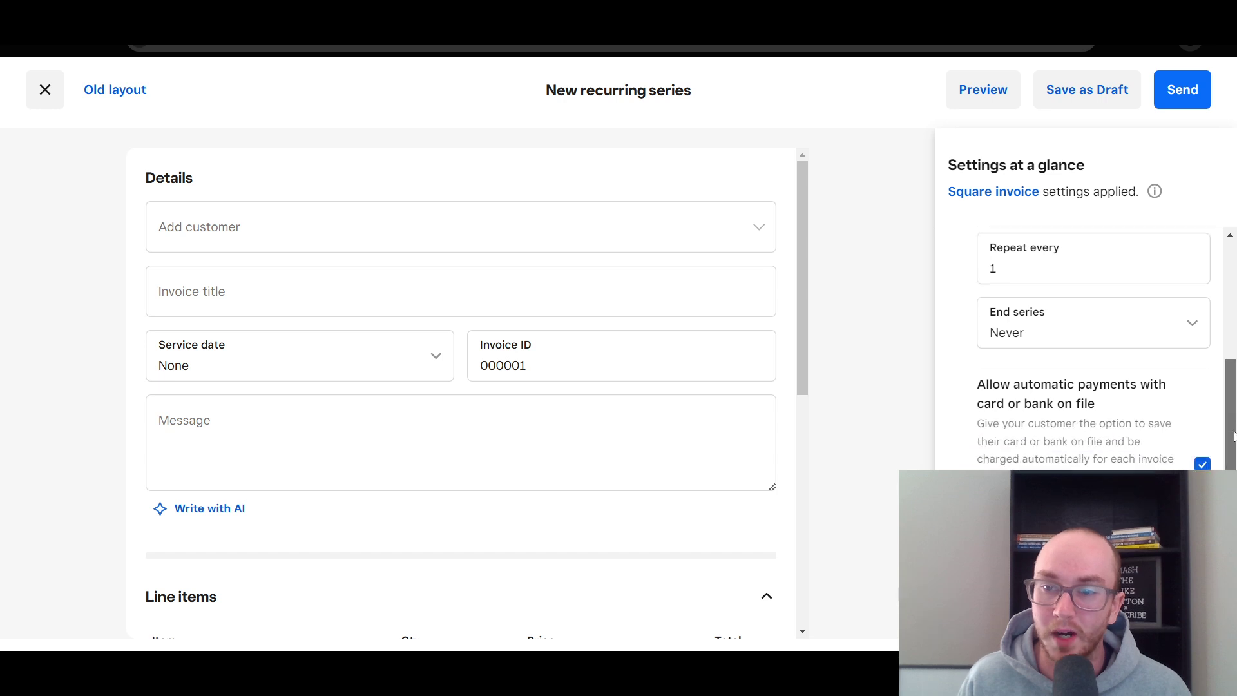
scroll(1230, 431, up, 5)
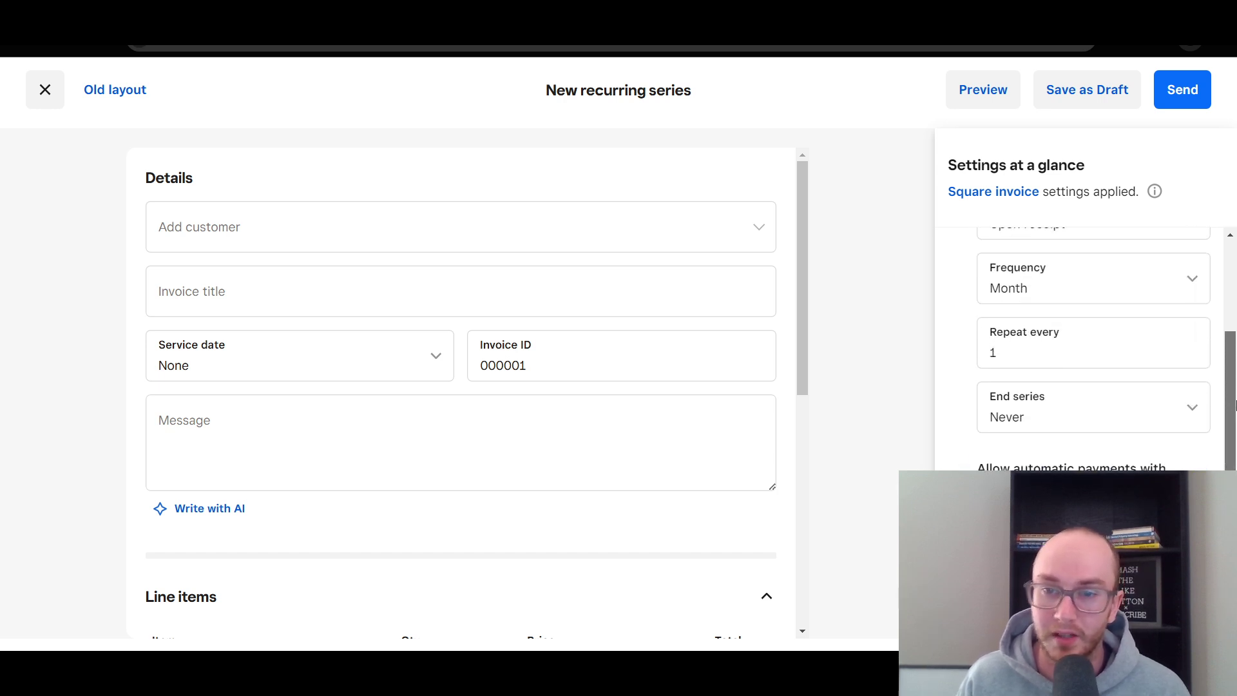
Expand the accepted payment methods and review the Invoices Plus offer and the fees for card and ACH payments
scroll(1223, 430, down, 4)
scroll(1207, 432, down, 2)
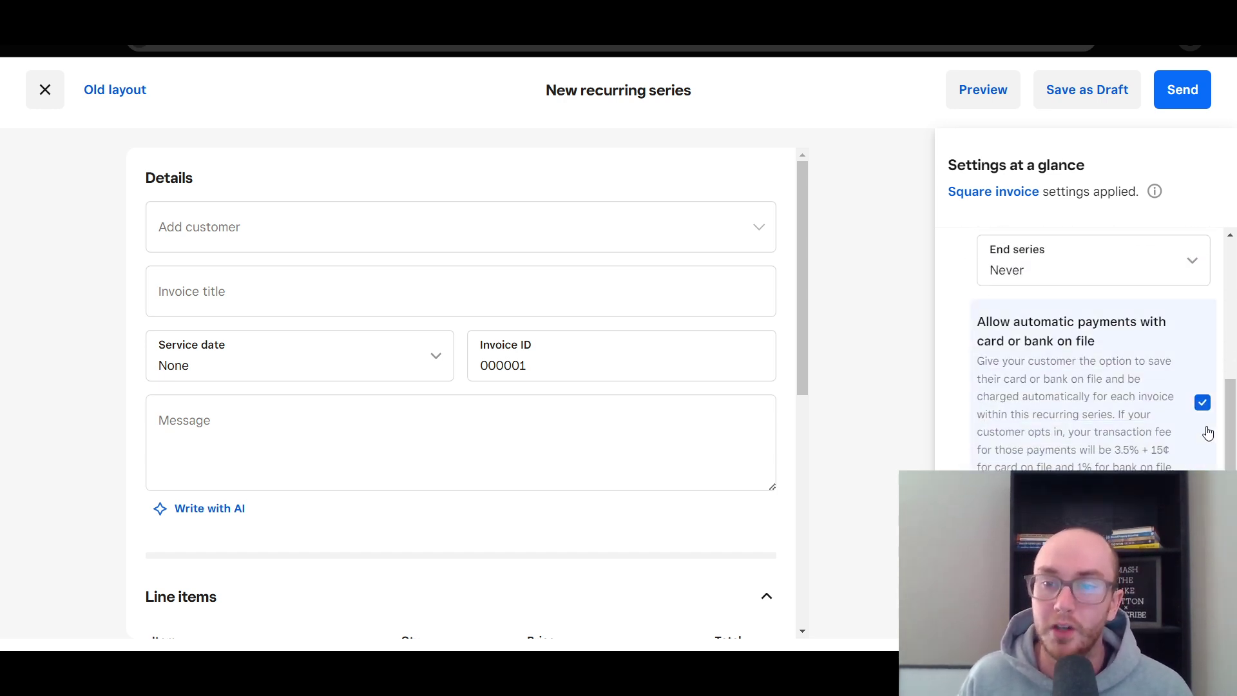
scroll(1206, 432, down, 2)
scroll(1008, 282, down, 5)
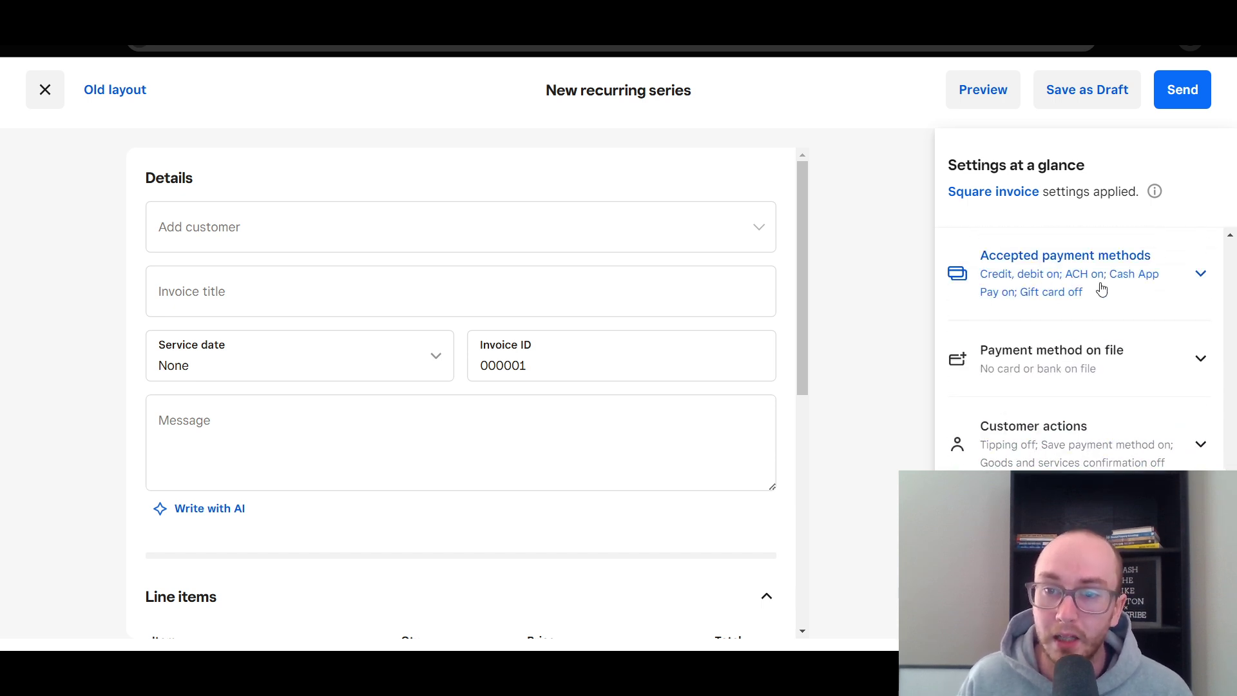
click(1075, 290)
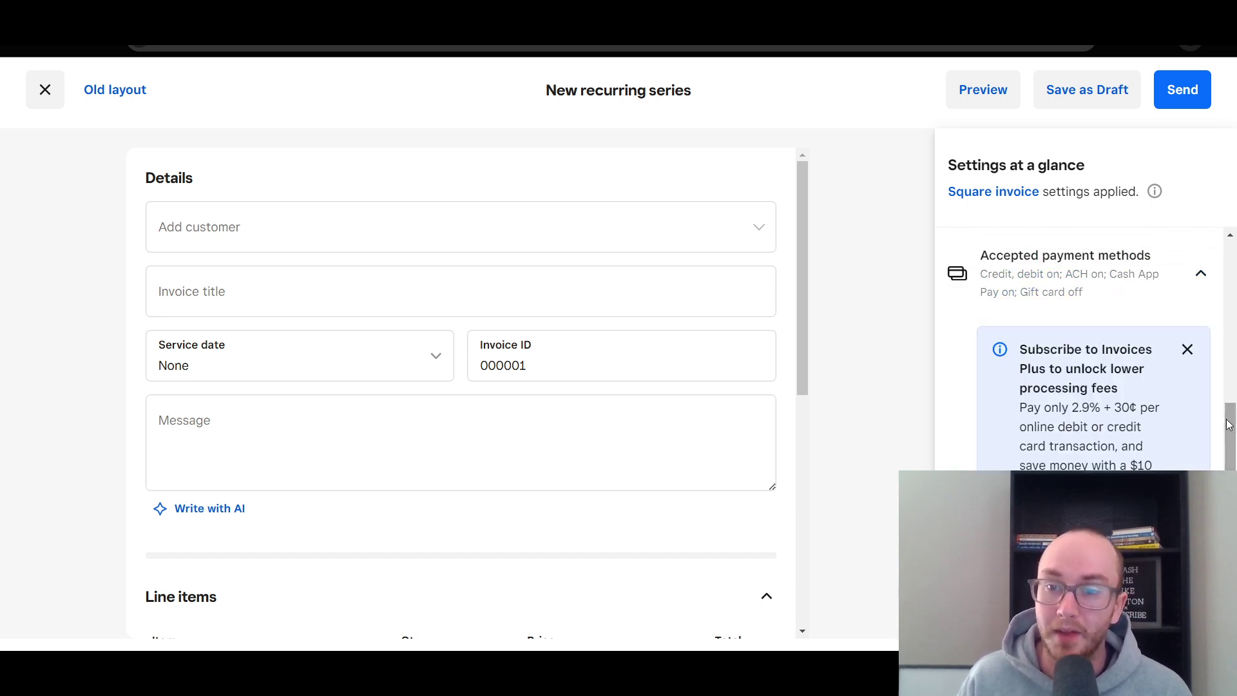
scroll(1229, 428, down, 1)
scroll(1229, 428, down, 2)
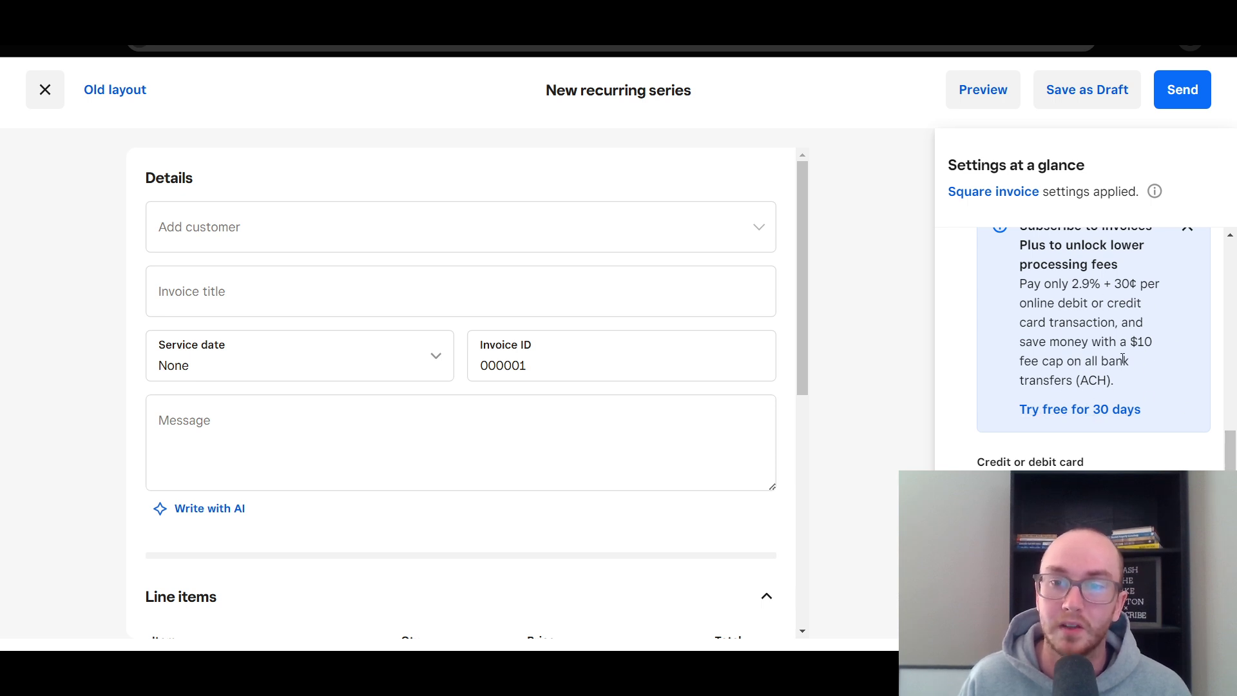
scroll(1122, 359, up, 1)
scroll(1100, 358, down, 4)
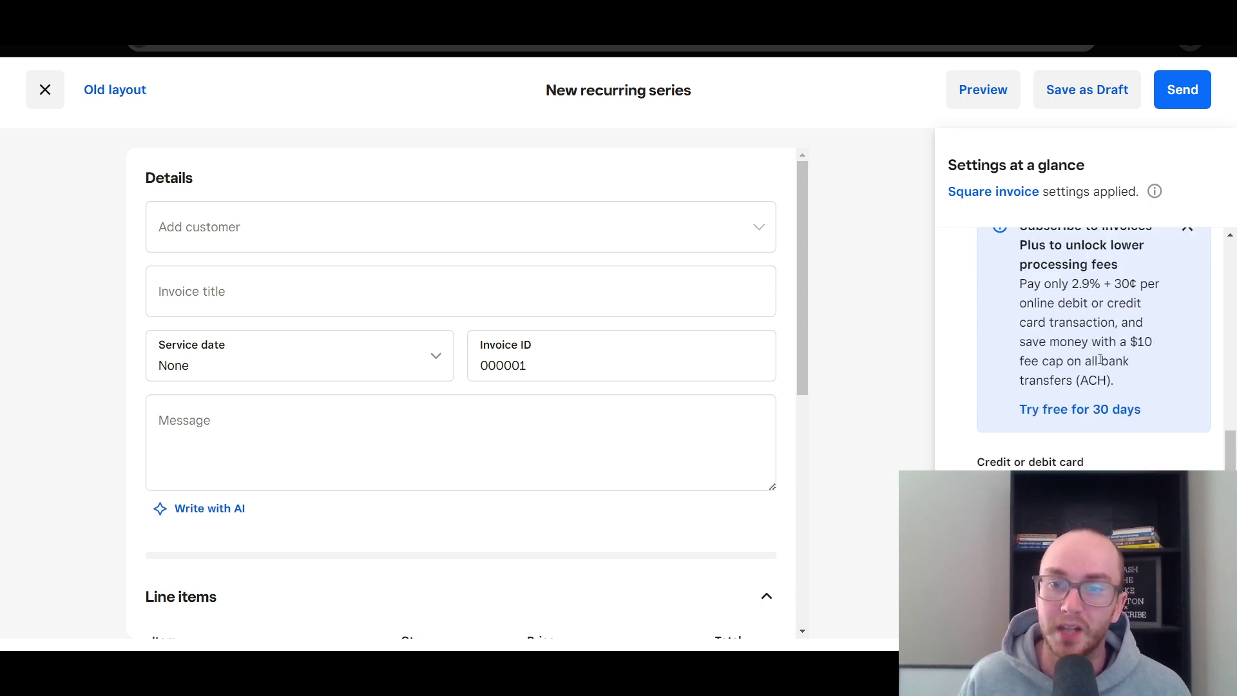
scroll(1110, 400, down, 1)
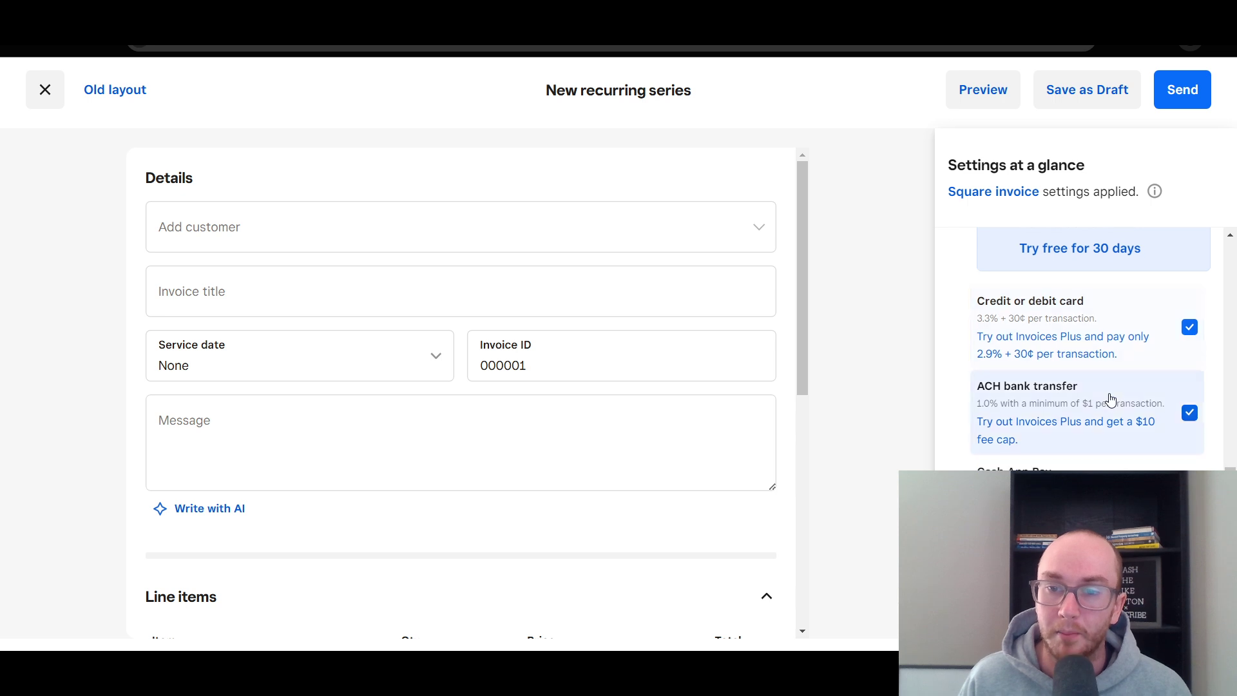
Disable Cash App Pay and credit or debit card as accepted payment methods for the series
scroll(1107, 397, down, 1)
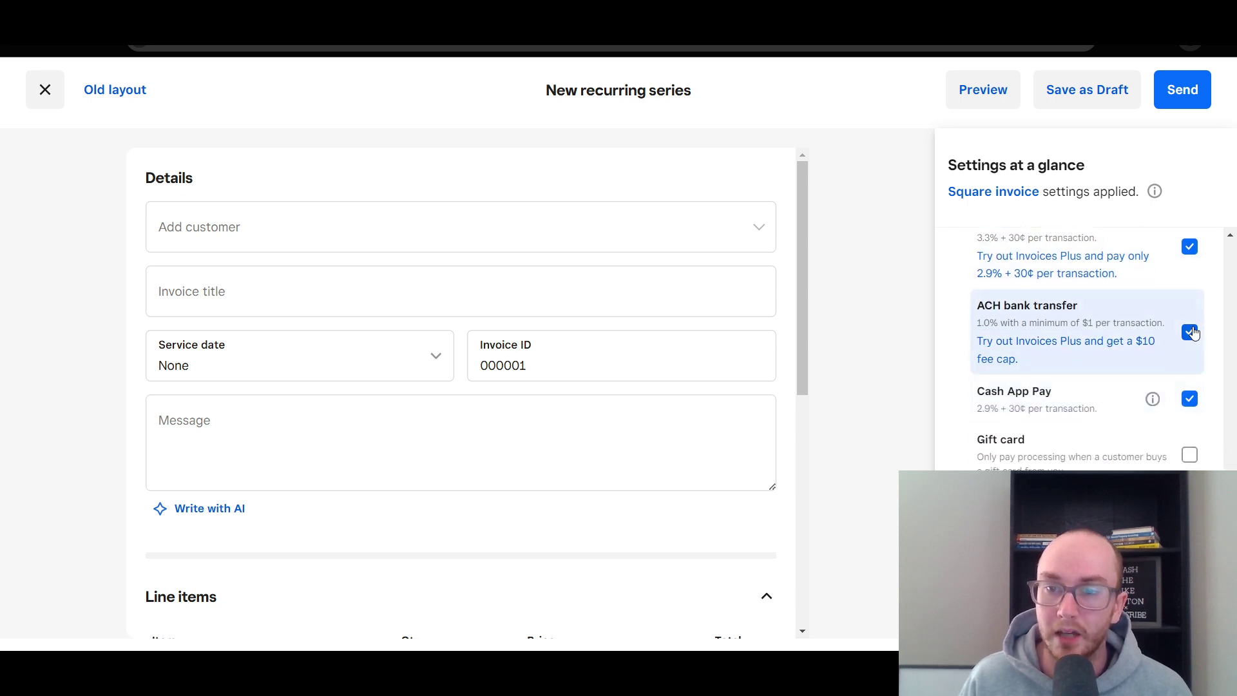
click(1189, 406)
scroll(1166, 425, up, 1)
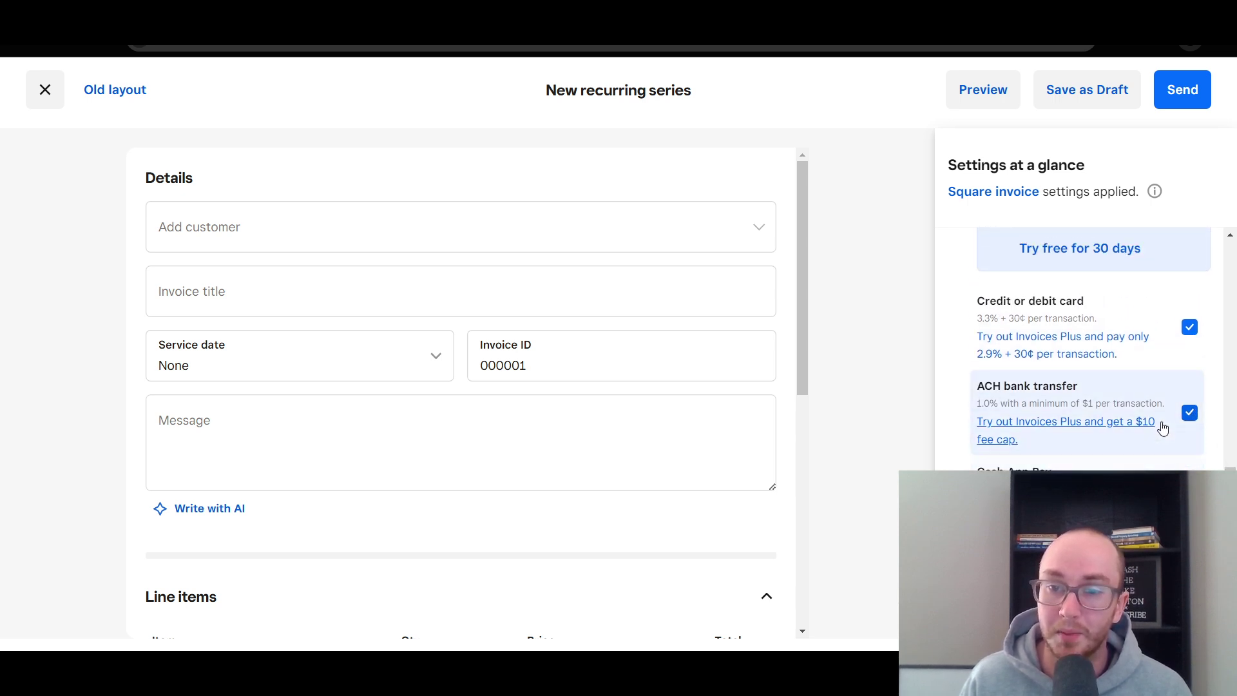
click(1191, 330)
scroll(1167, 419, down, 2)
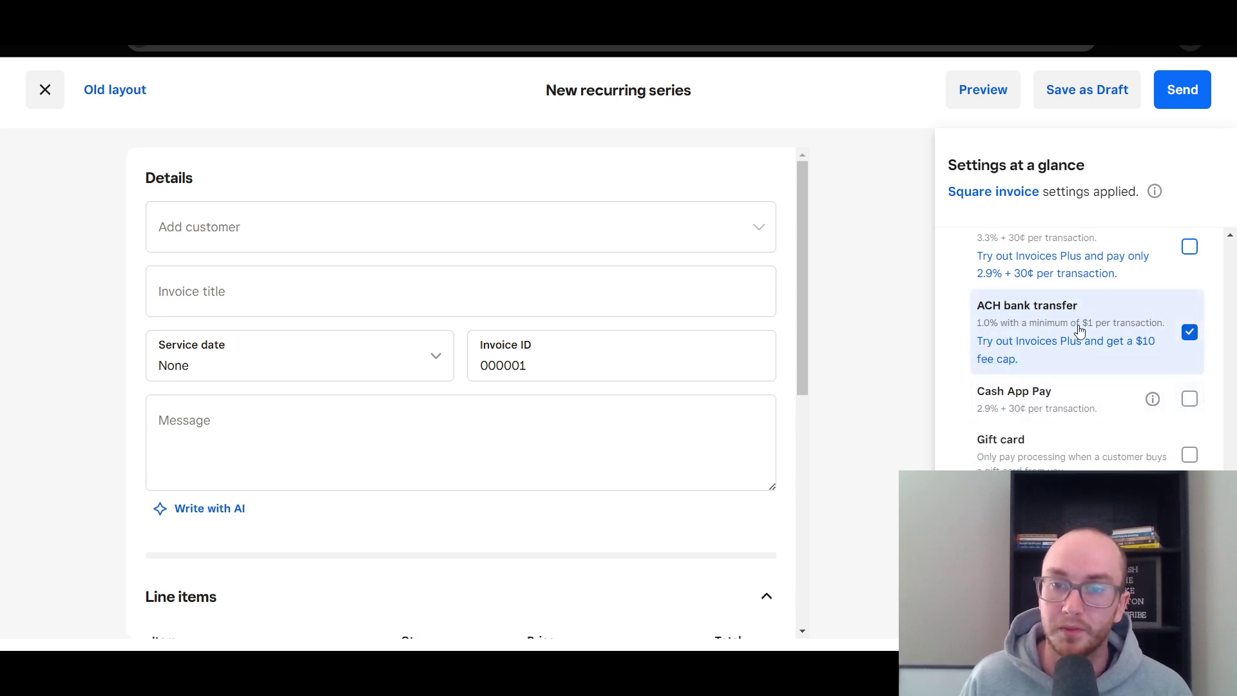
Review the accepted payment method choices, their transaction fees and the automatic payments description
scroll(1079, 329, down, 1)
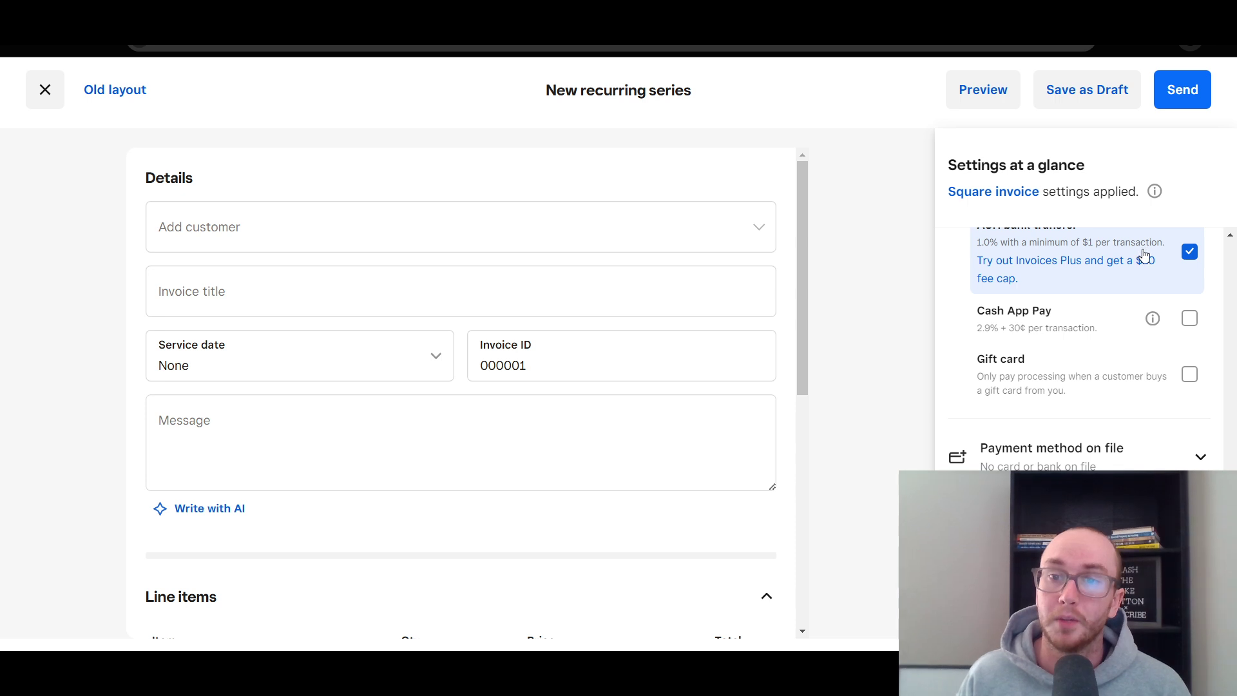
scroll(1159, 400, up, 1)
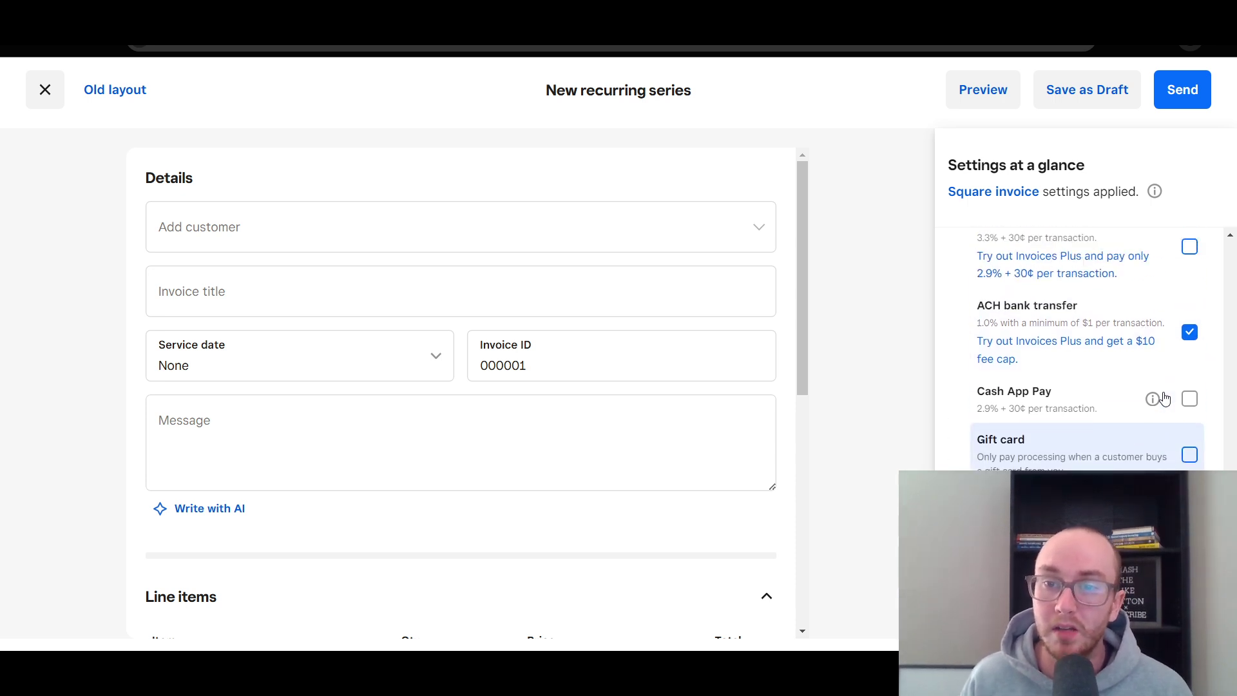
scroll(1179, 431, up, 1)
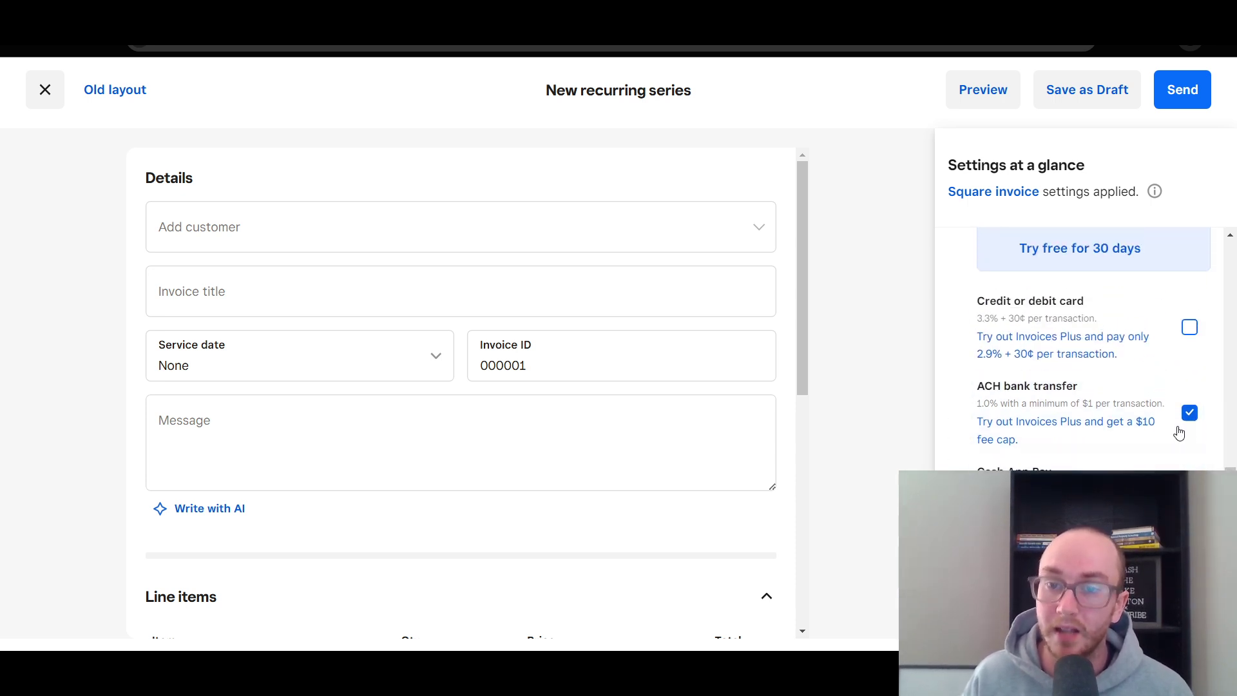
scroll(1166, 431, down, 1)
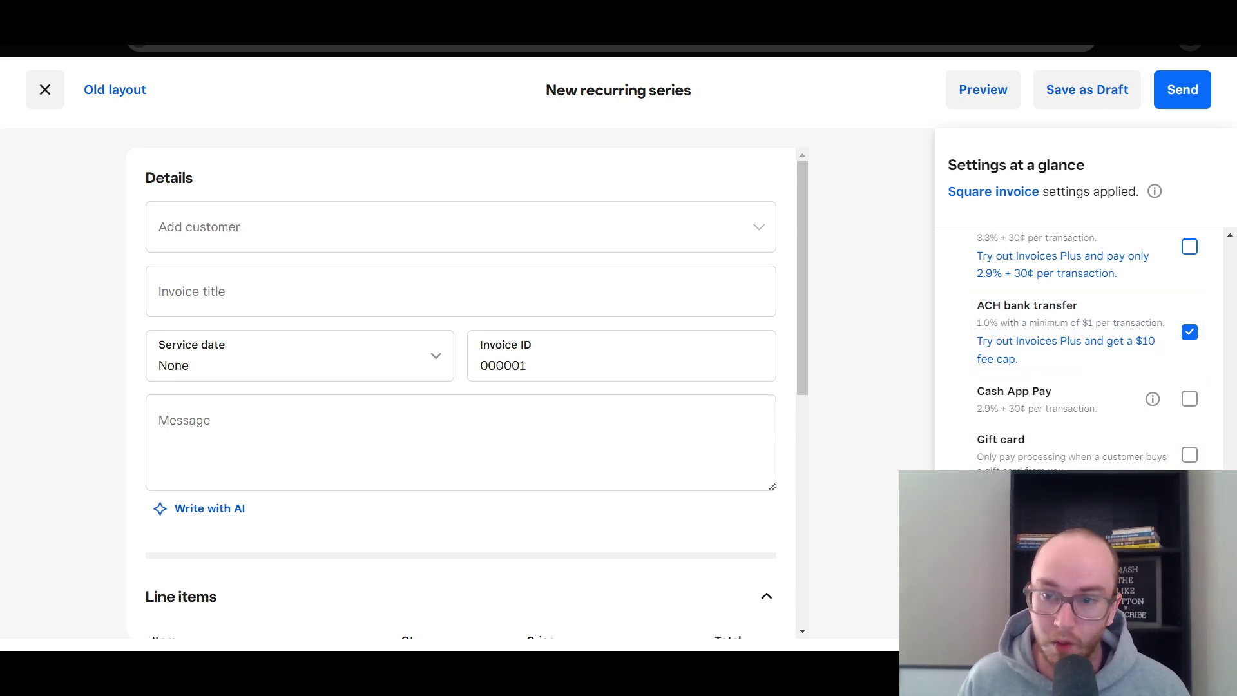
scroll(1082, 347, up, 2)
scroll(1082, 348, down, 1)
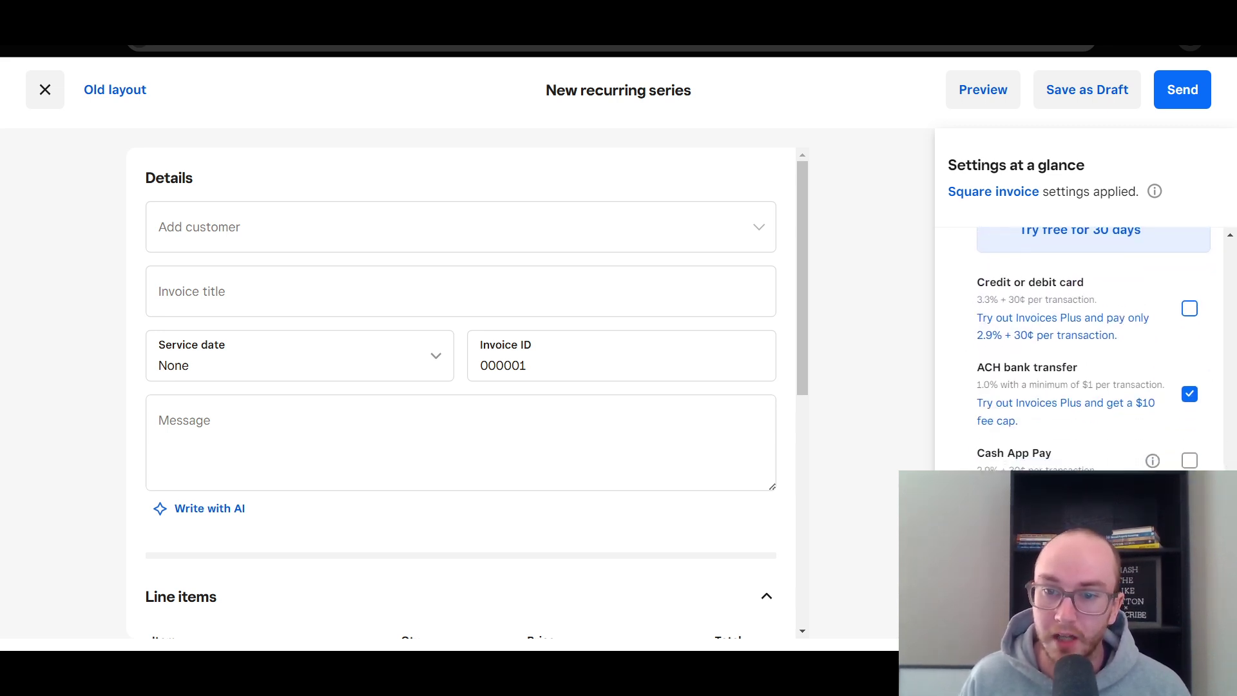
scroll(1234, 401, up, 8)
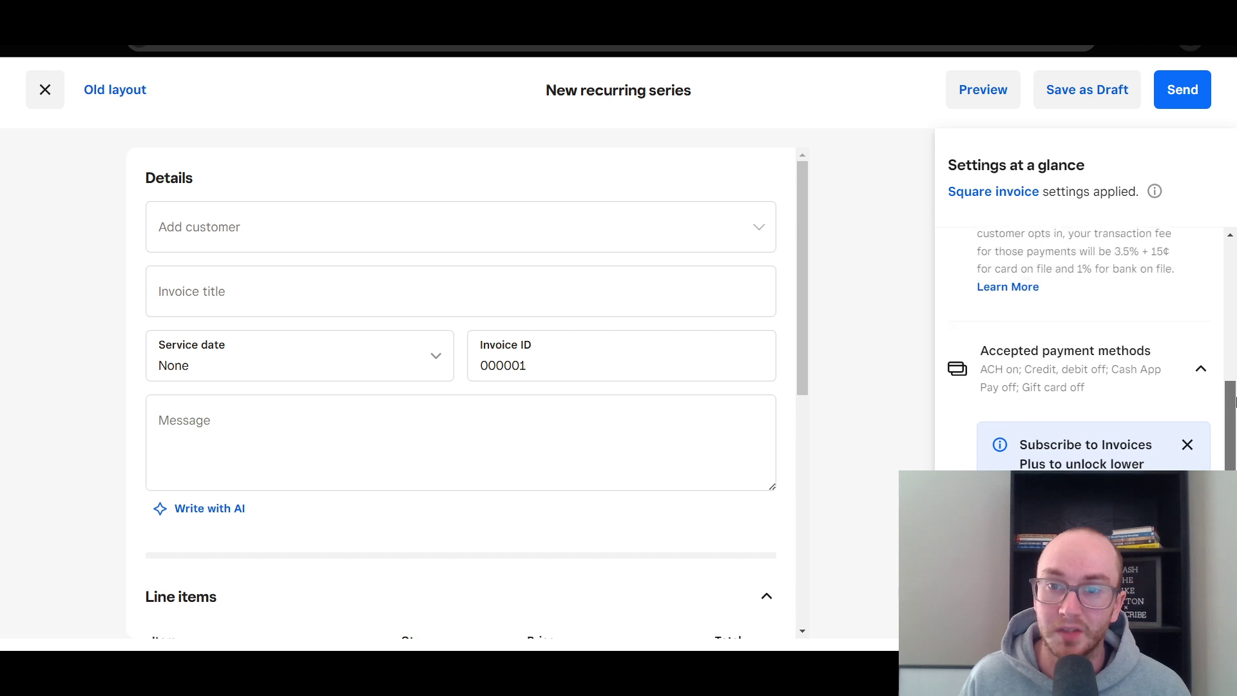
scroll(1234, 401, up, 3)
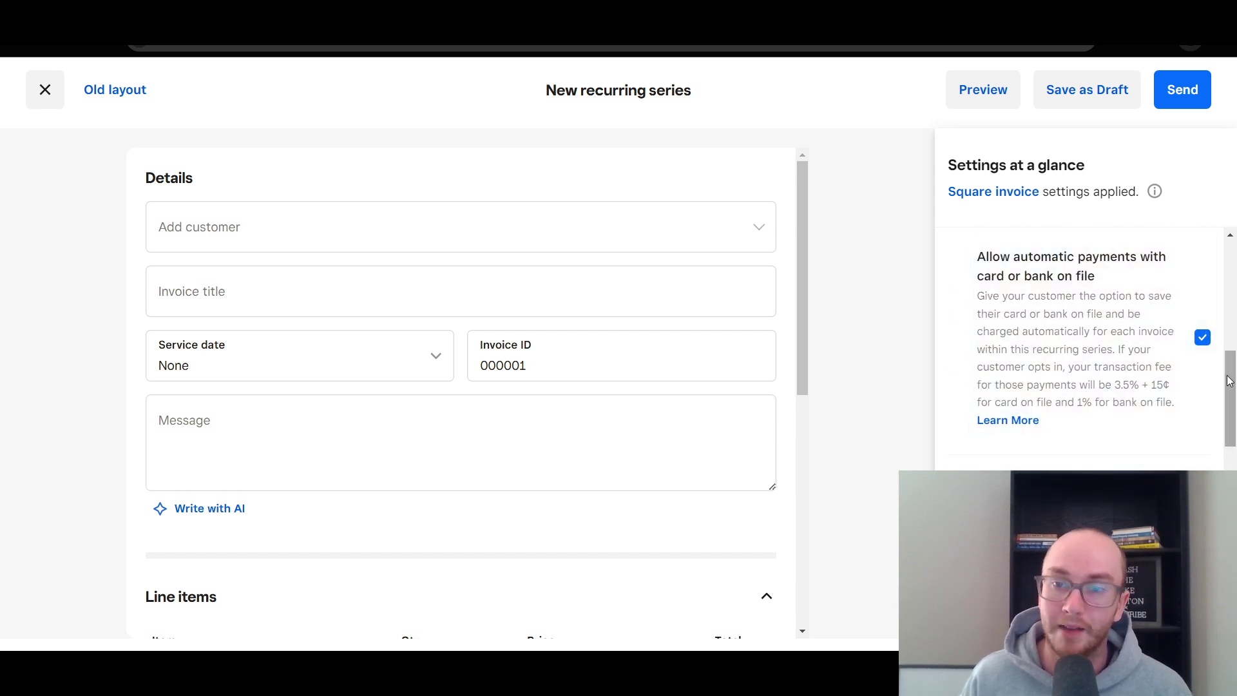
scroll(1229, 381, up, 2)
scroll(1224, 412, down, 5)
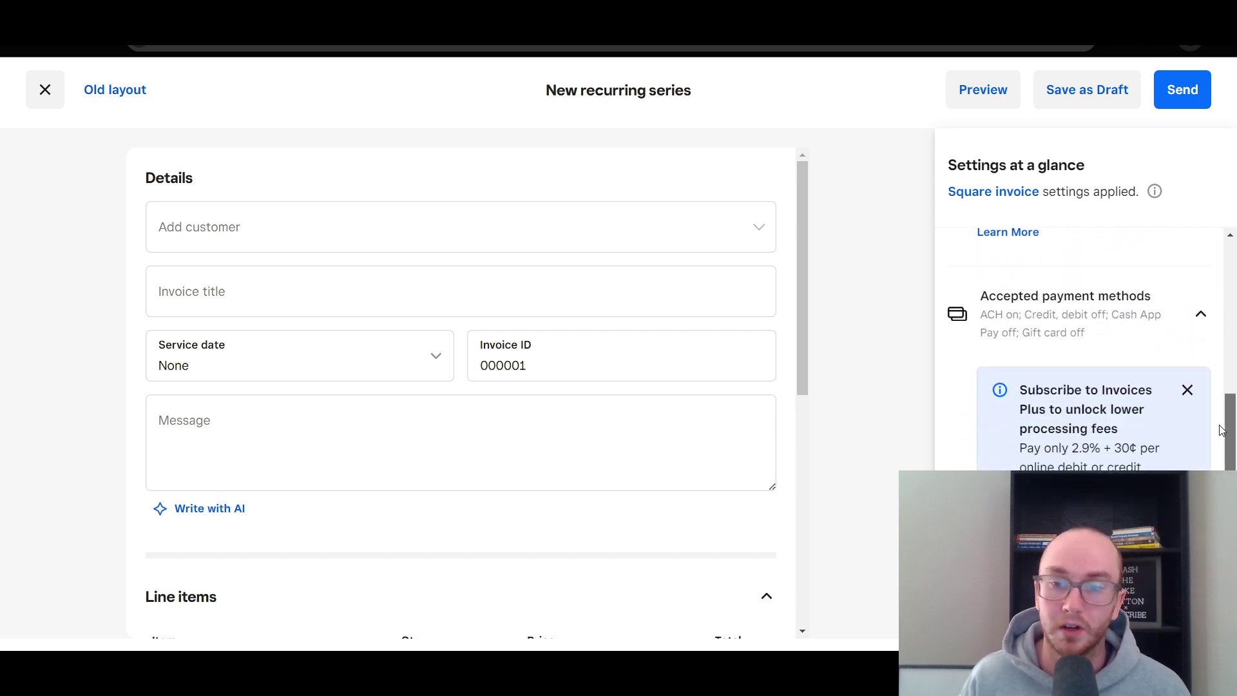
scroll(1222, 430, down, 10)
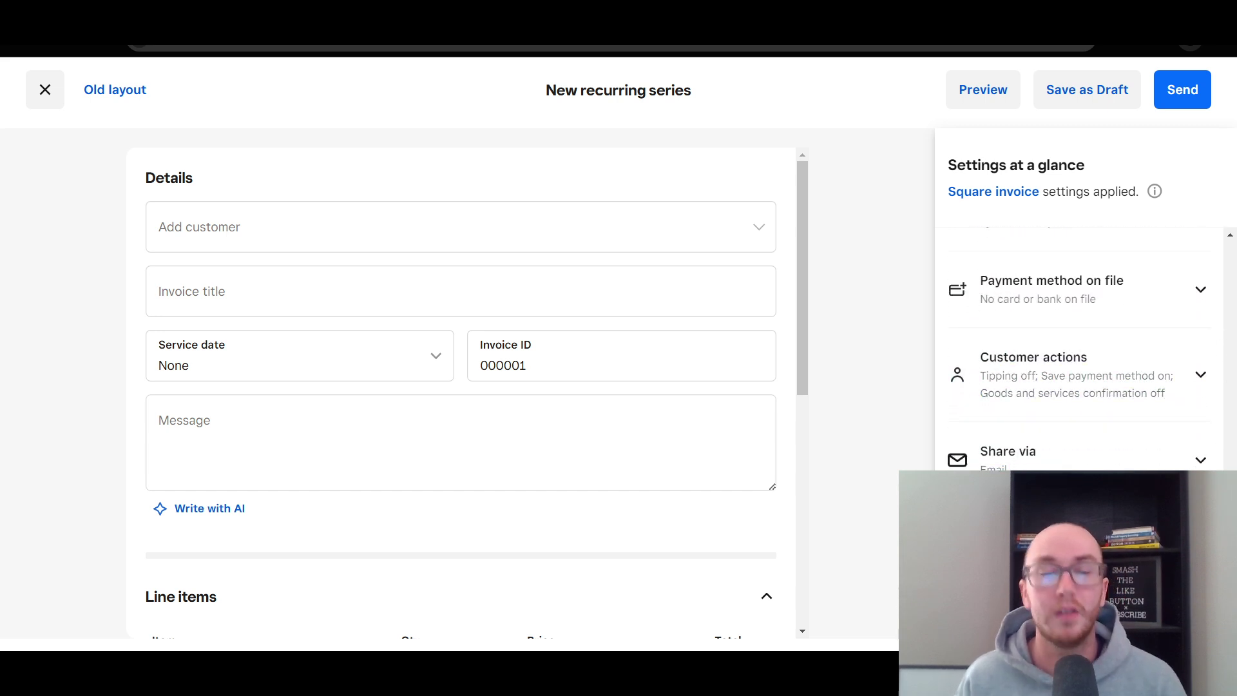
Expand the payment method on file section to check its options, and collapse it again
scroll(1064, 338, up, 1)
scroll(1068, 381, down, 1)
click(1059, 325)
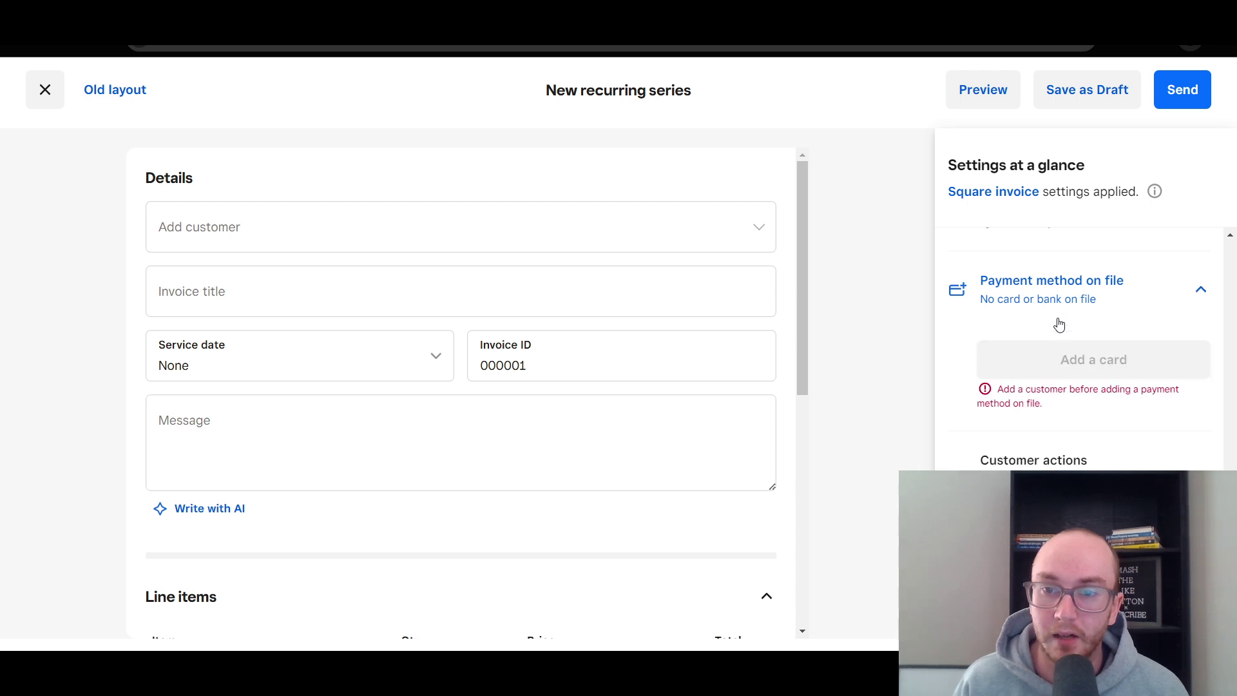
click(1085, 294)
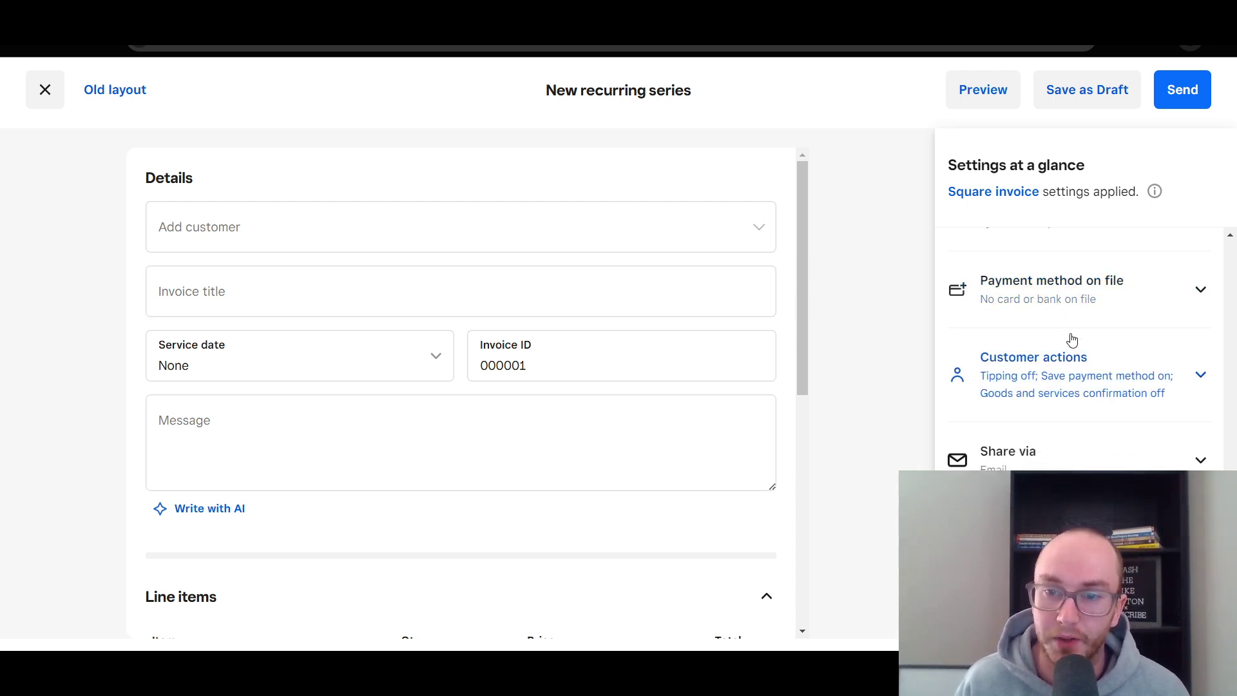
Check the tipping and save payment method options under customer actions, leave tipping off and collapse the section
click(1120, 400)
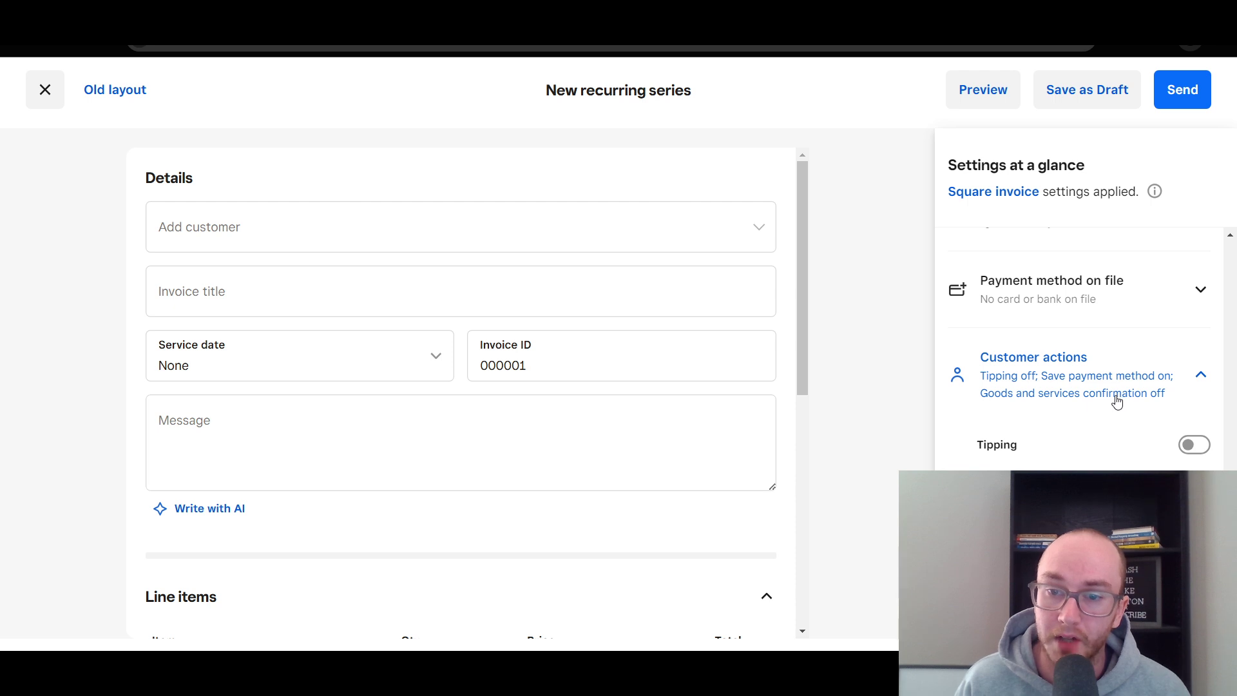
click(1193, 365)
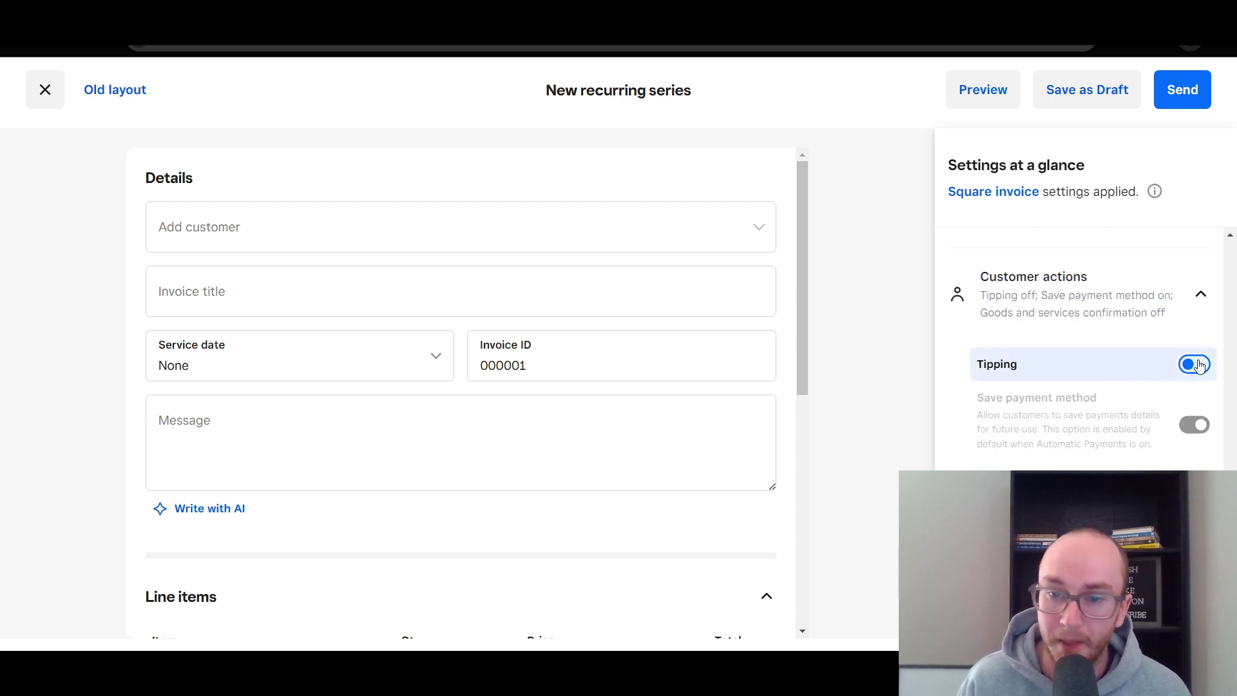
click(1189, 364)
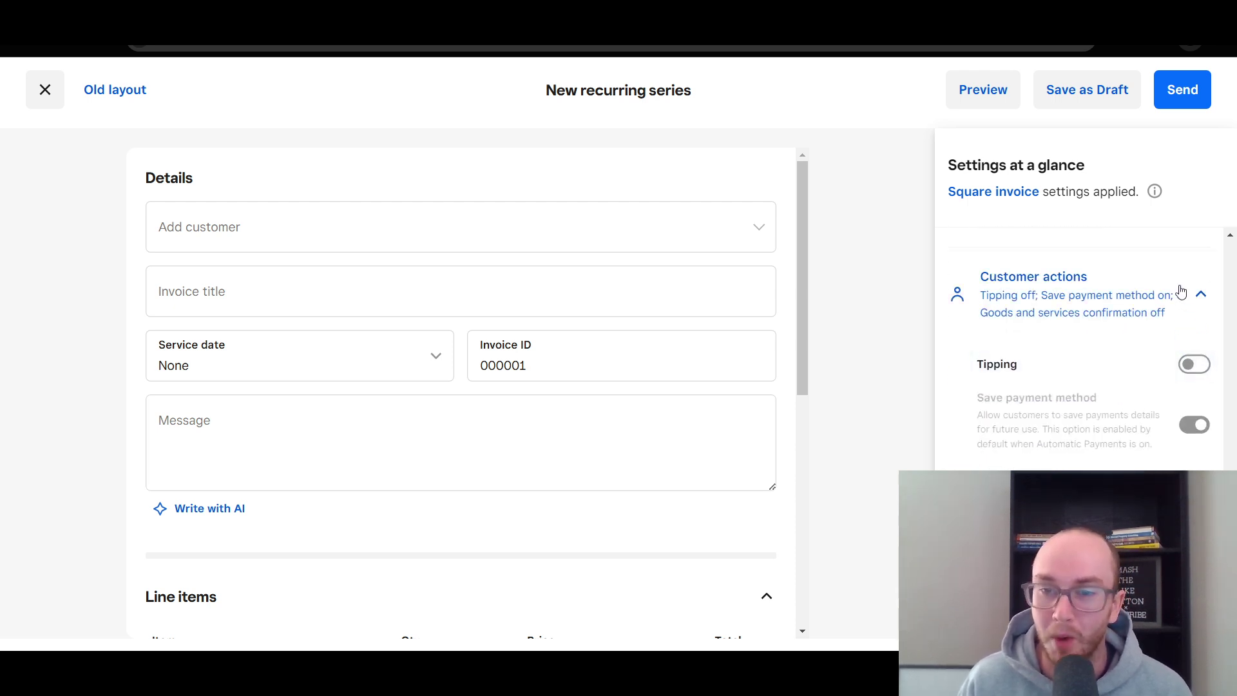
click(1180, 293)
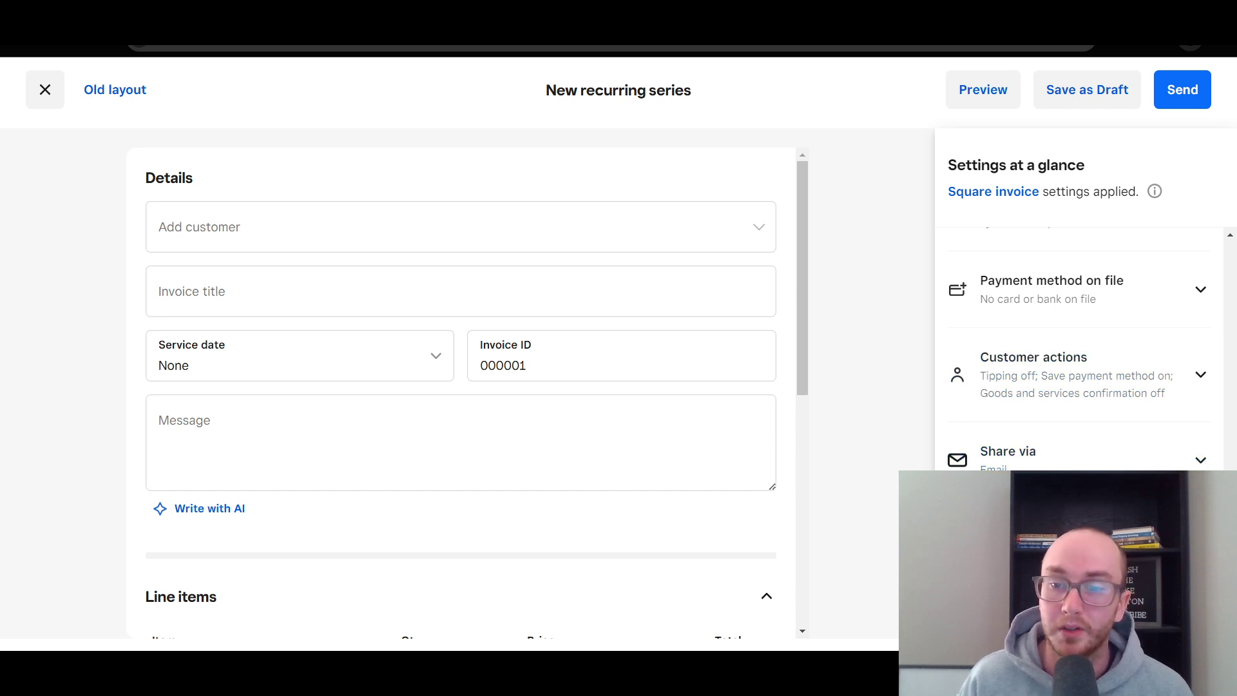
Go back over the recurring schedule settings, from the start option to the end of the series
scroll(1076, 351, up, 2)
scroll(1076, 351, down, 2)
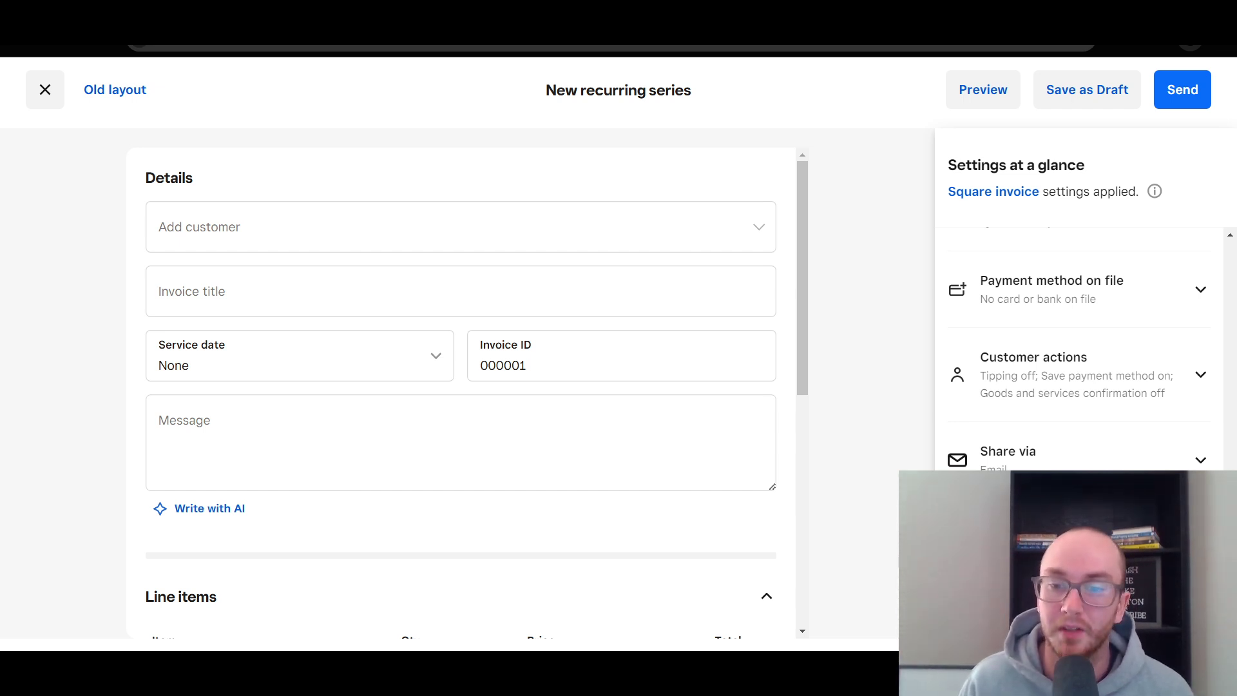
scroll(1075, 351, up, 8)
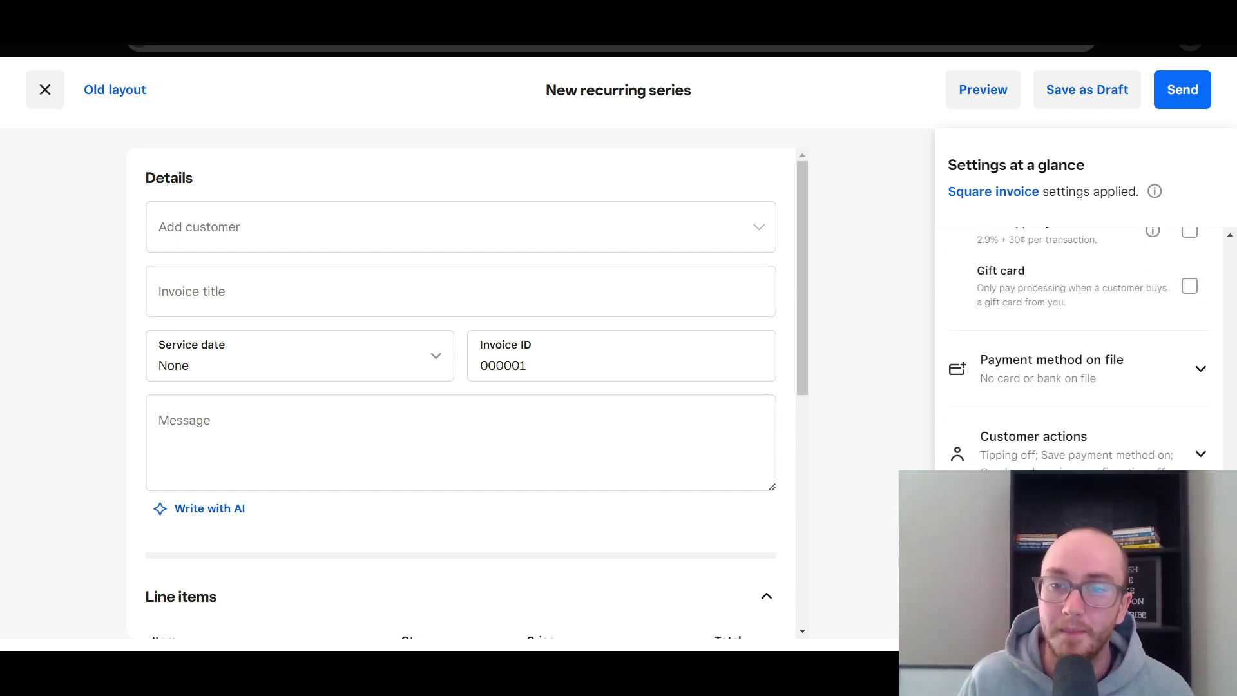
scroll(1076, 351, up, 5)
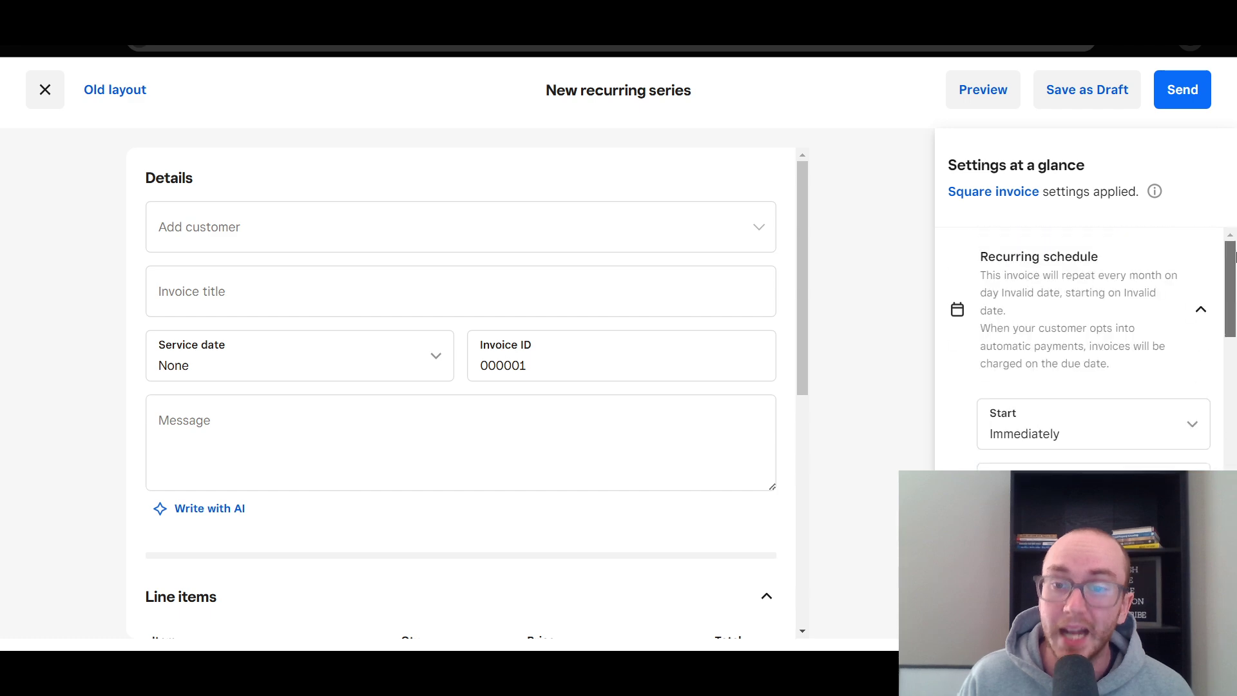
drag(1233, 295, 1233, 351)
Enter the customer's first name in the invoice's customer field
click(234, 233)
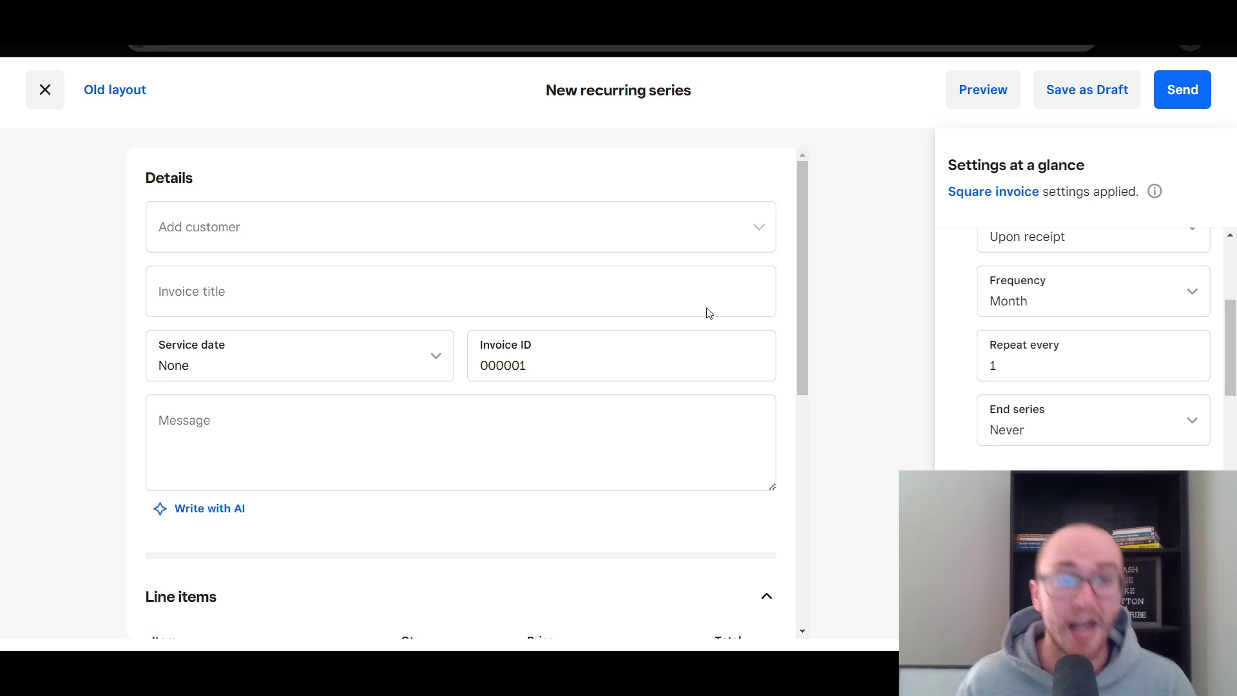
click(255, 216)
click(272, 179)
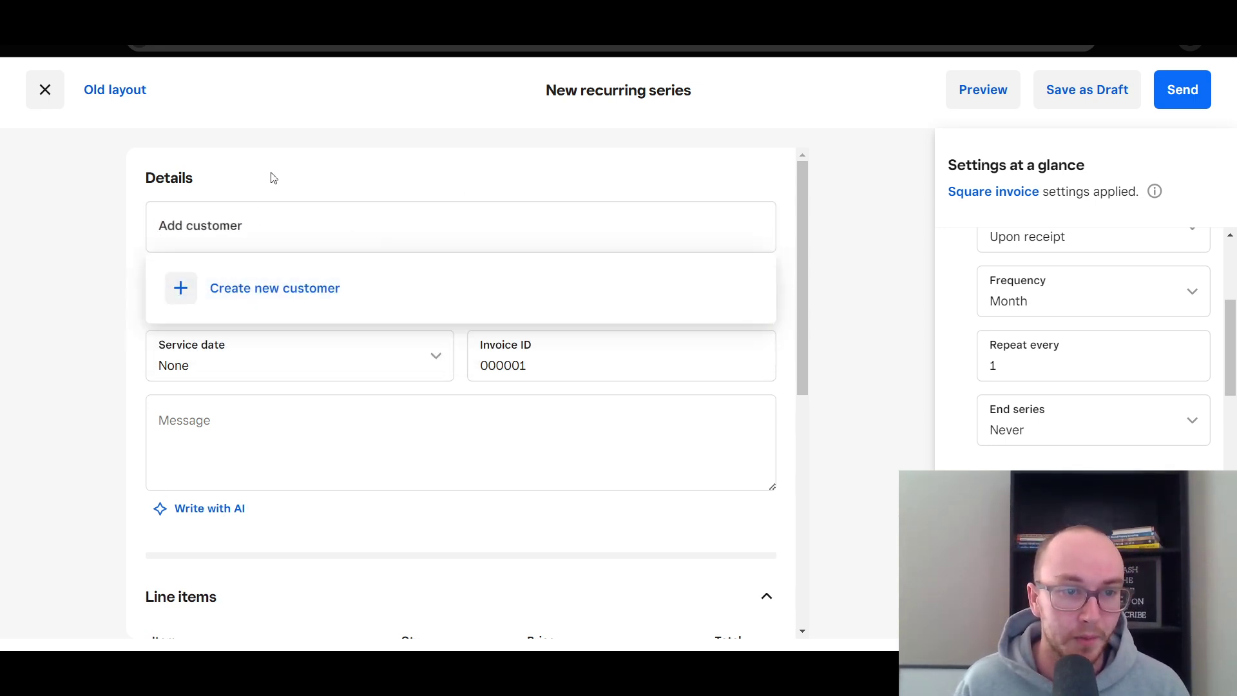
click(290, 289)
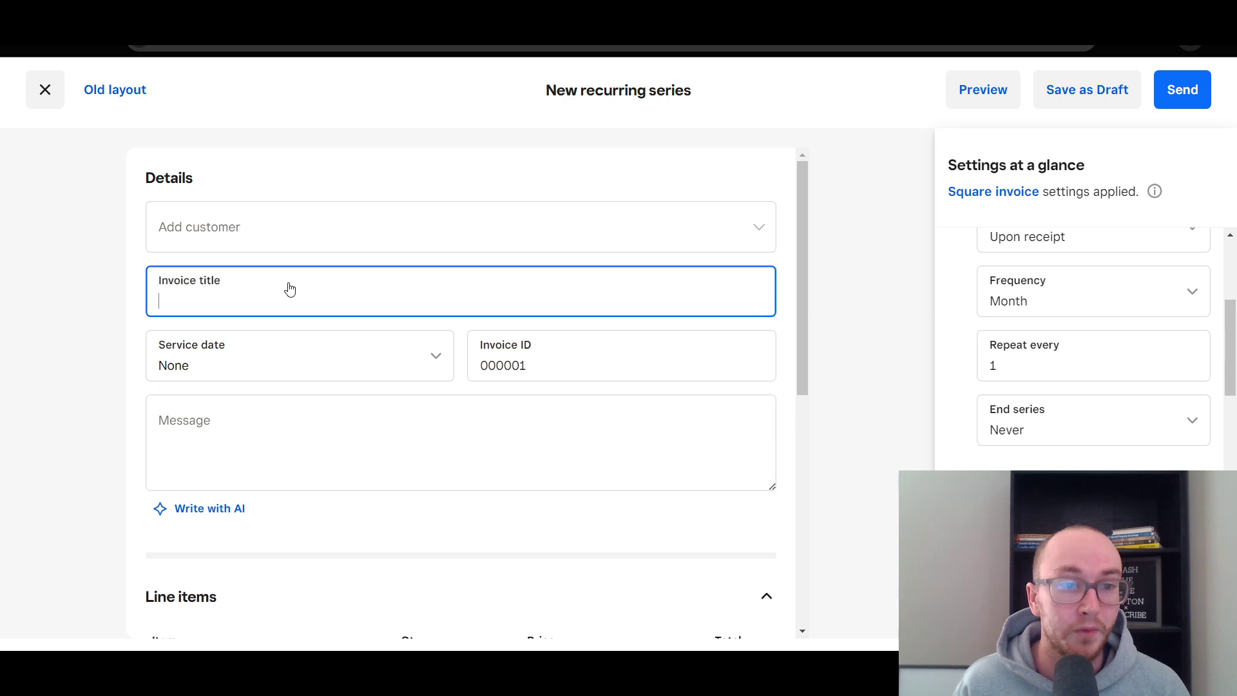
click(254, 239)
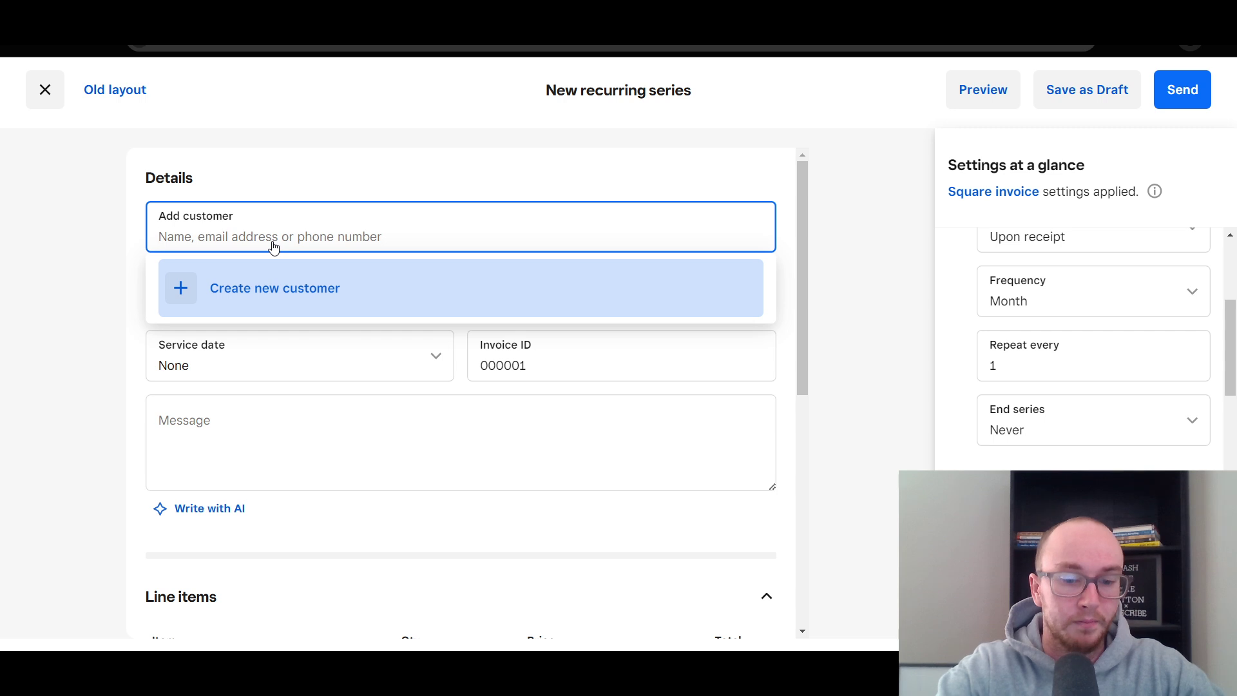
text(bob)
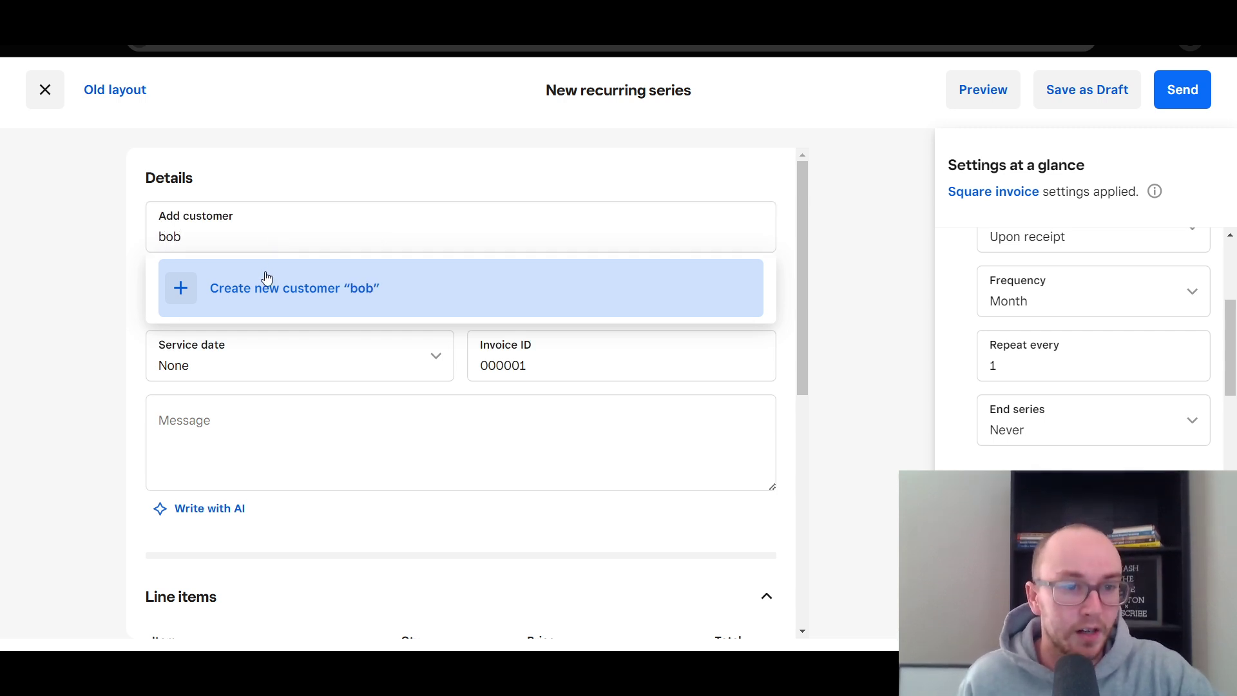
Try to save a new customer with only the first name filled in, and close the customer form
click(267, 277)
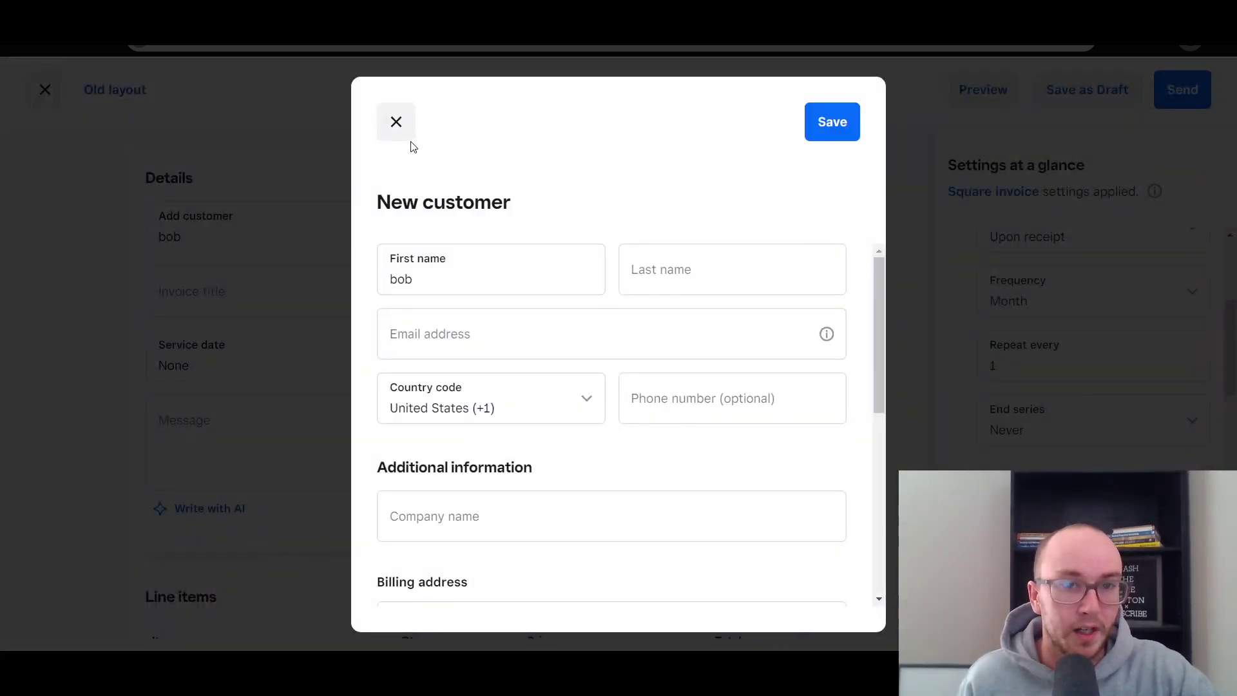
click(831, 122)
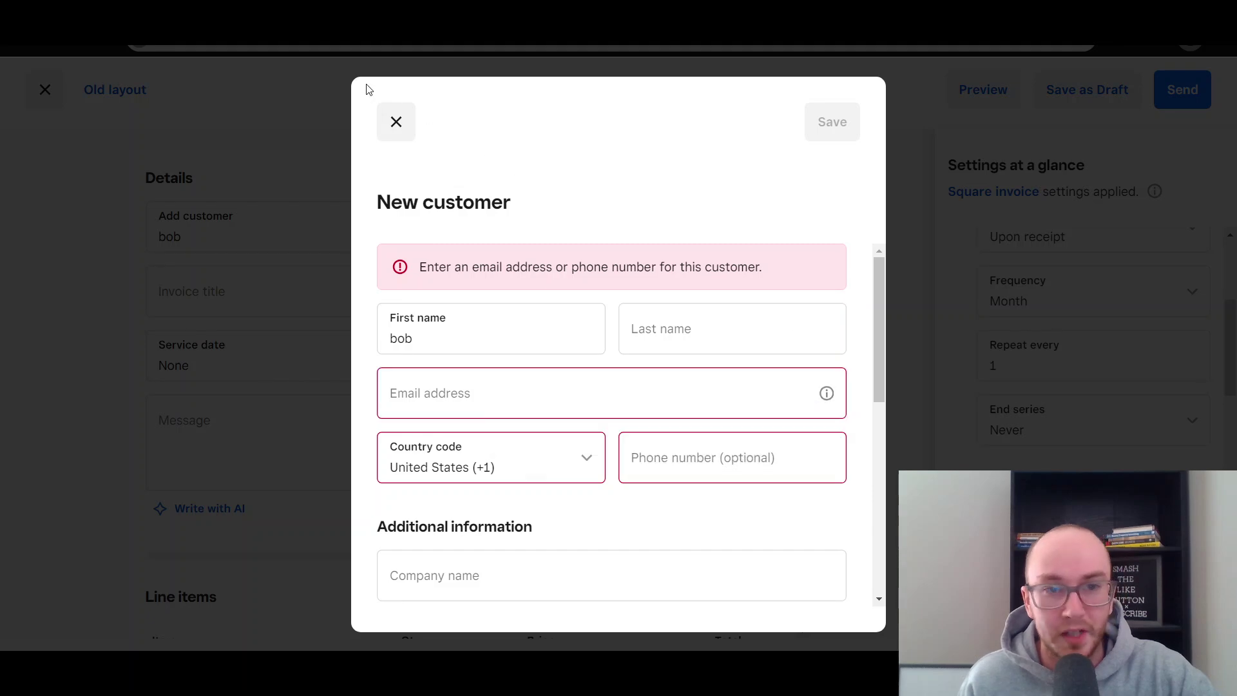
click(395, 122)
Title the invoice "lawn care" and set its service date to 7 days after send
click(171, 287)
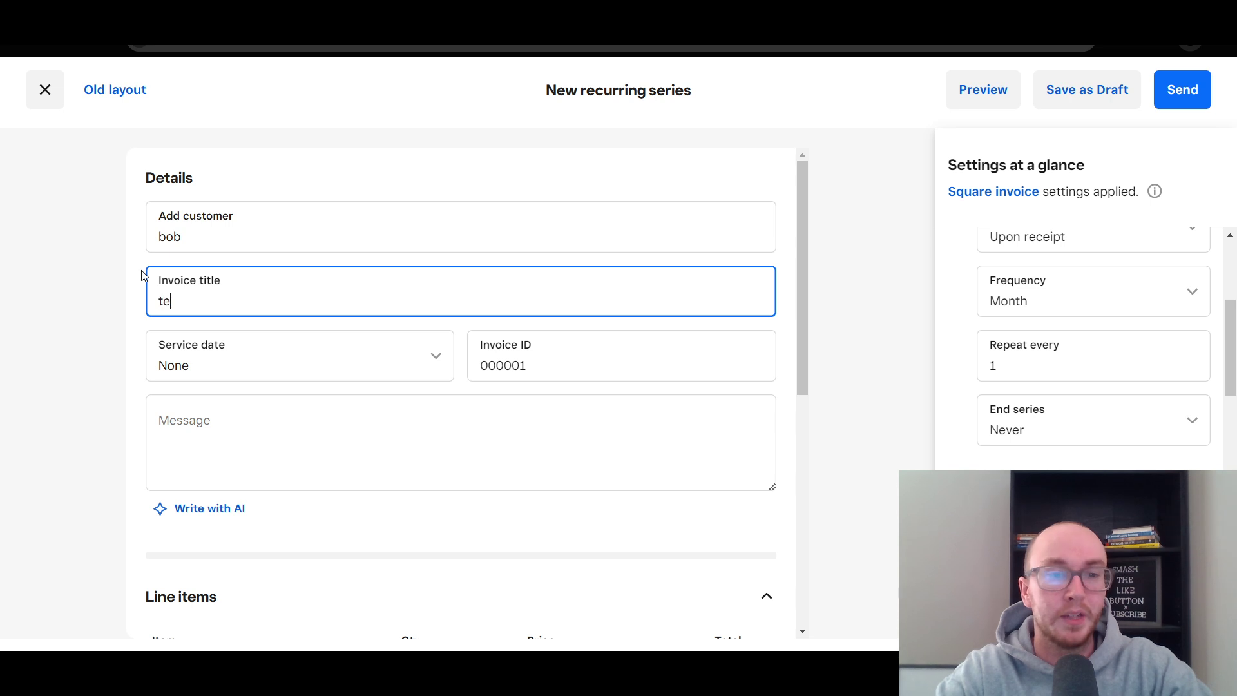
text(t)
key(BackSpace)
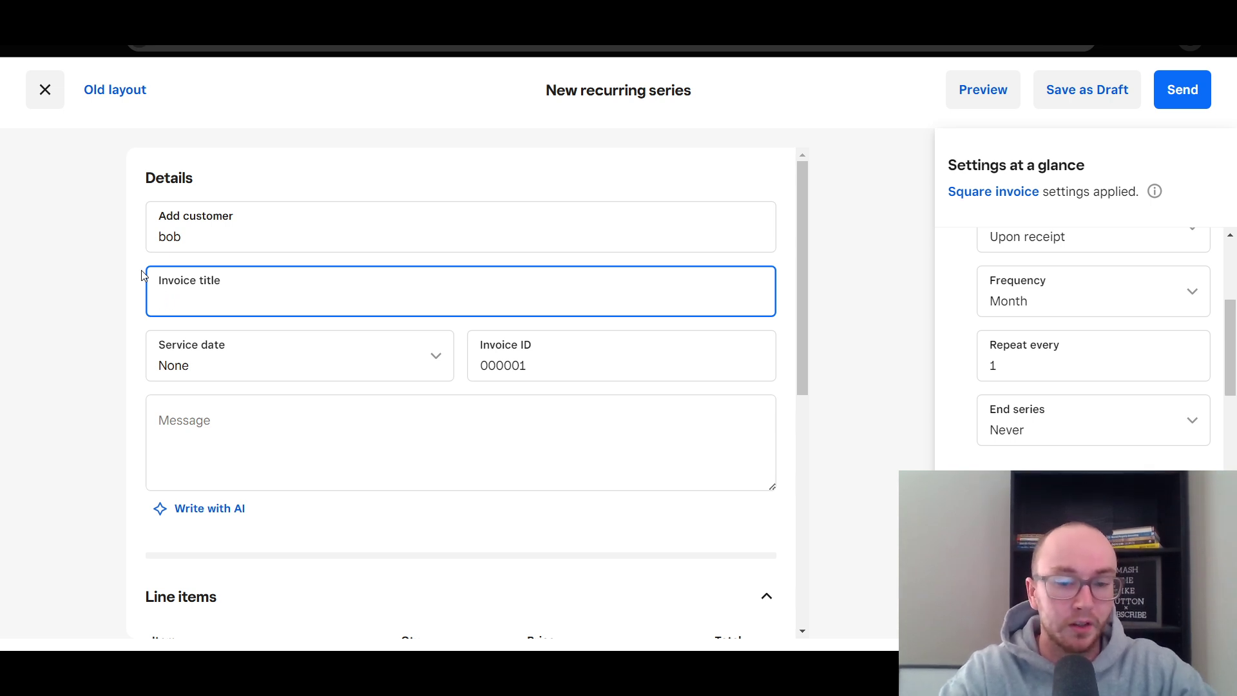
text(lawn care)
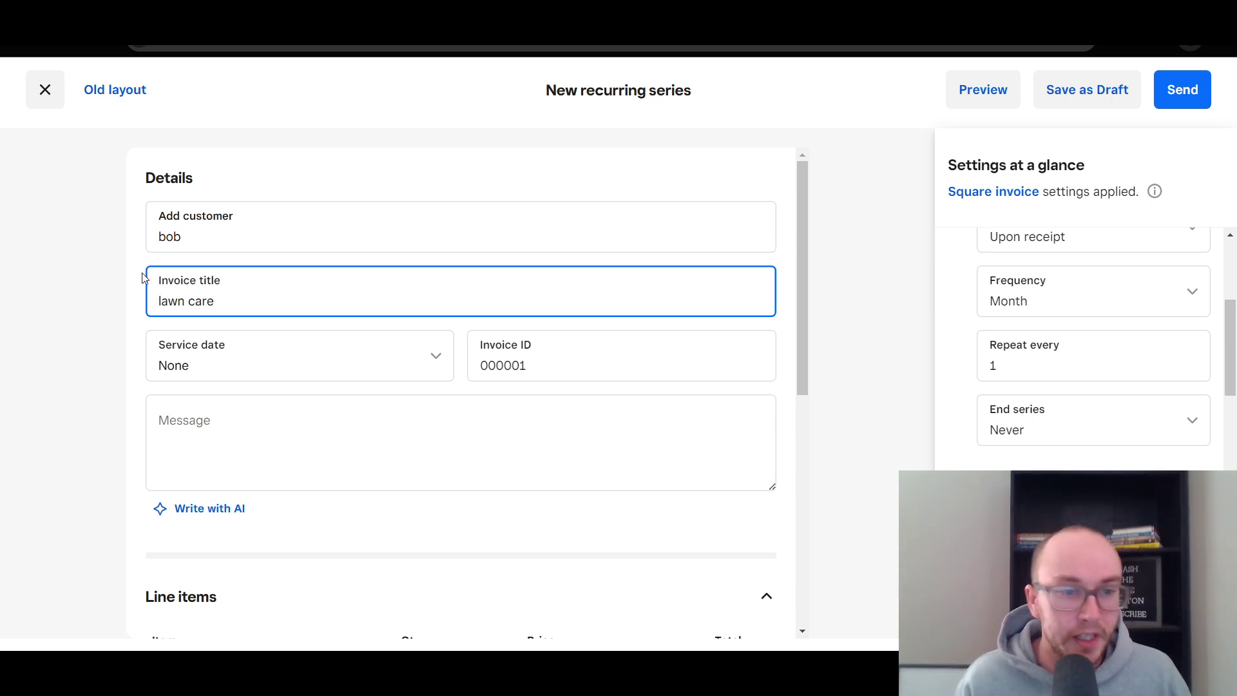
click(141, 290)
click(177, 351)
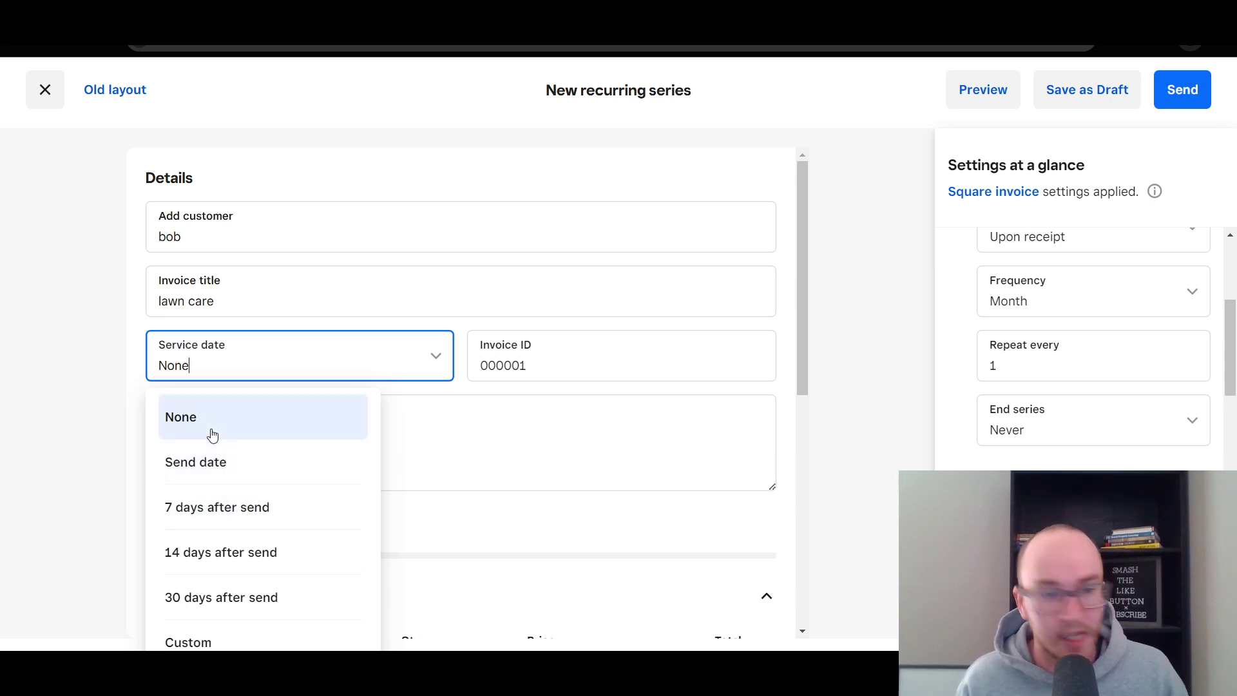
click(255, 529)
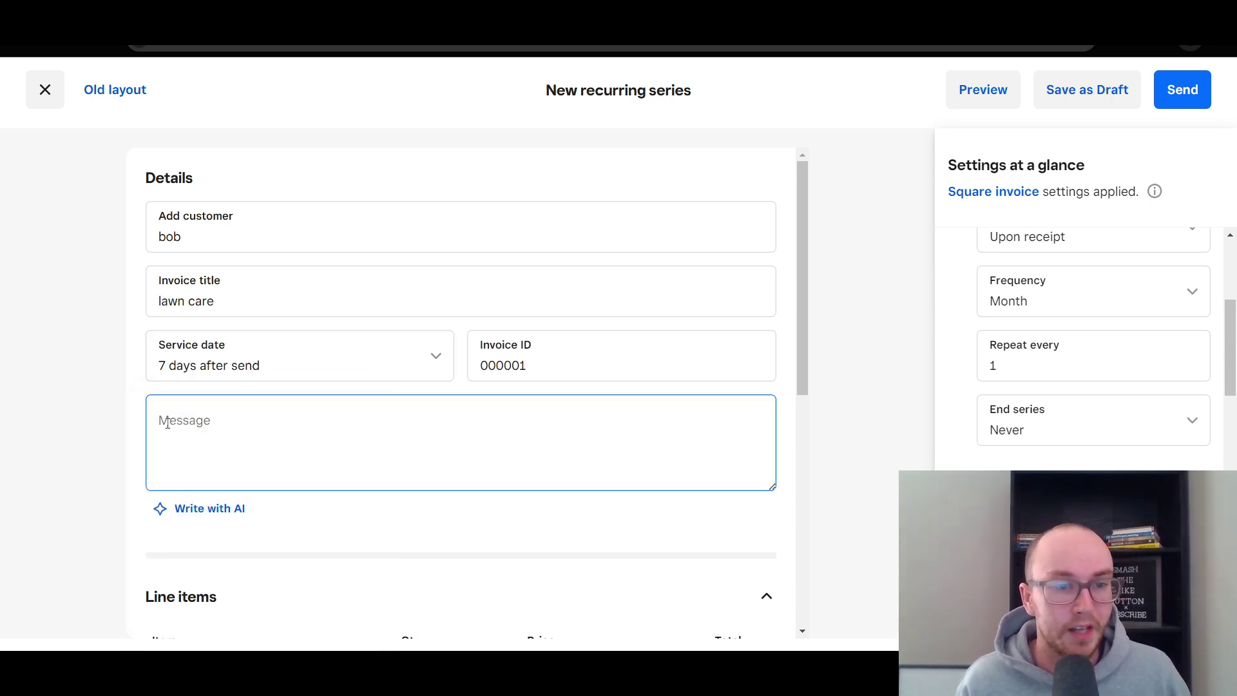
Replace the middle zeros of the invoice ID with 233 so that it reads 002331
click(530, 359)
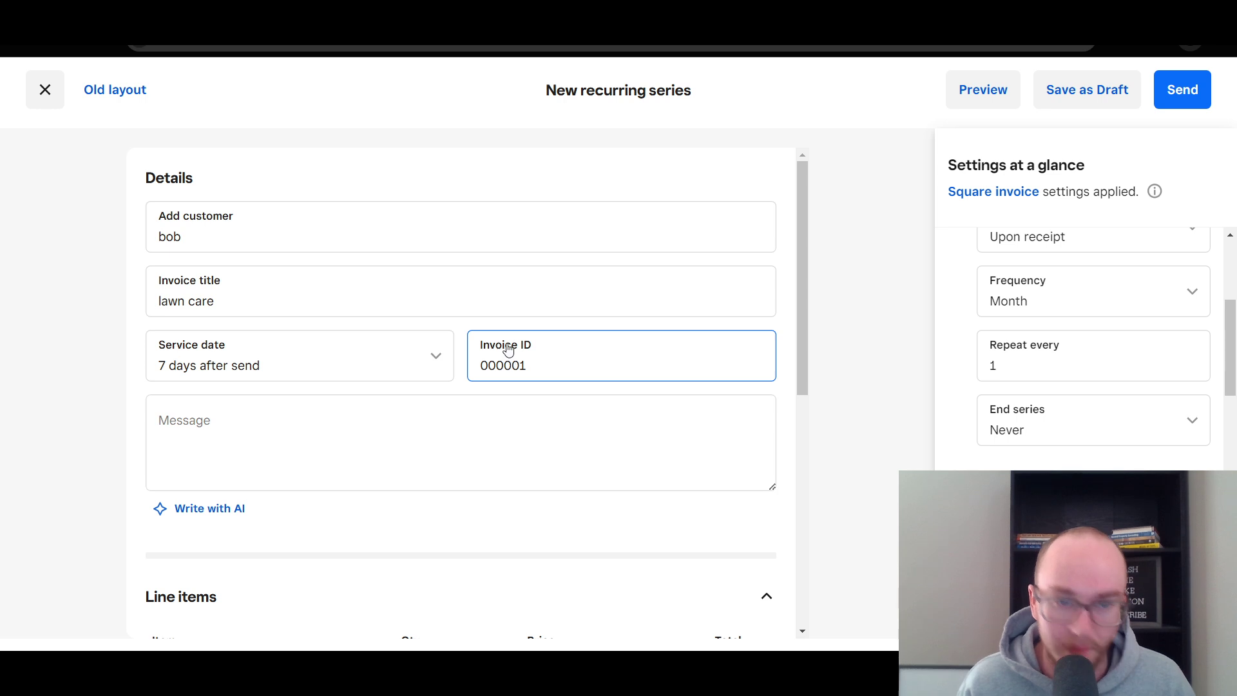
drag(496, 362, 522, 364)
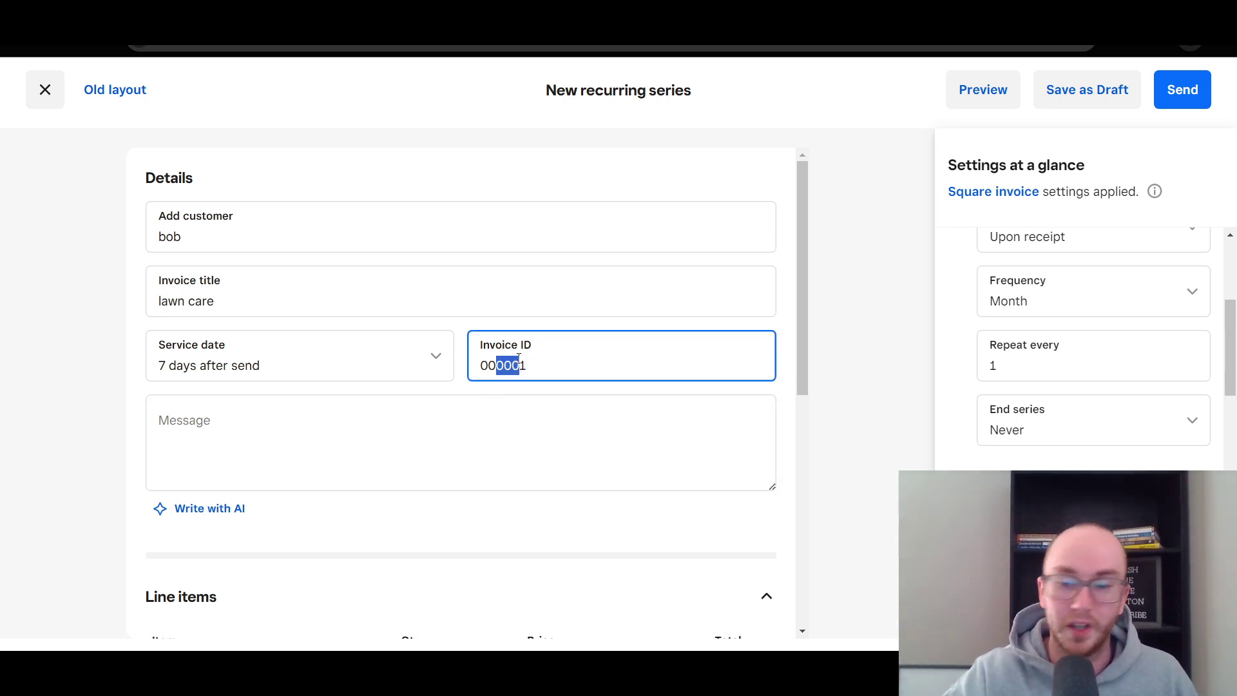
text(233)
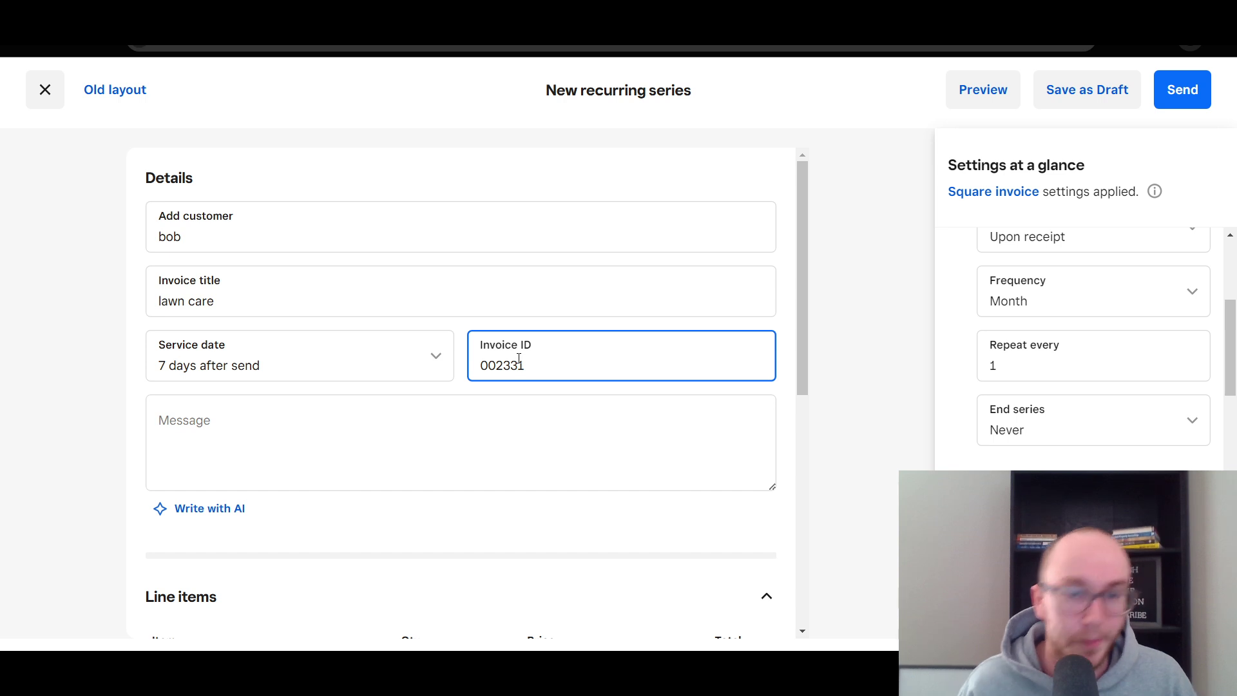
scroll(483, 370, down, 1)
click(416, 359)
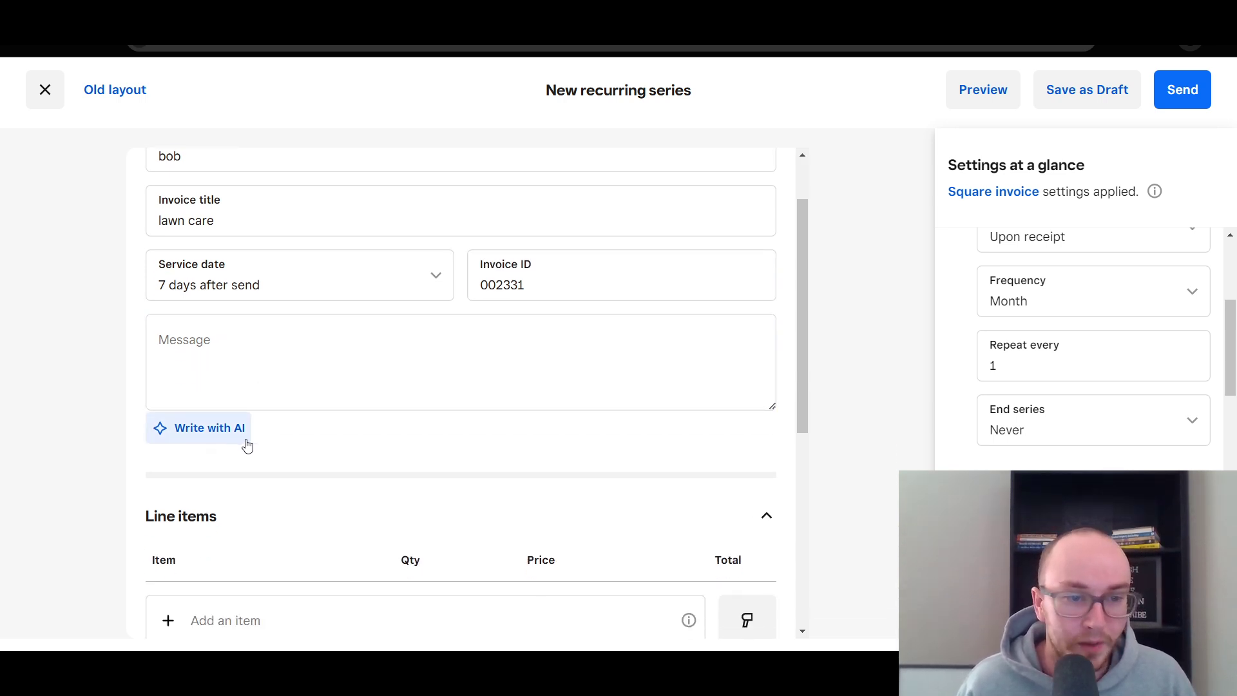
Add a one-time item named "lawn cut" to the invoice's line items
scroll(184, 418, down, 2)
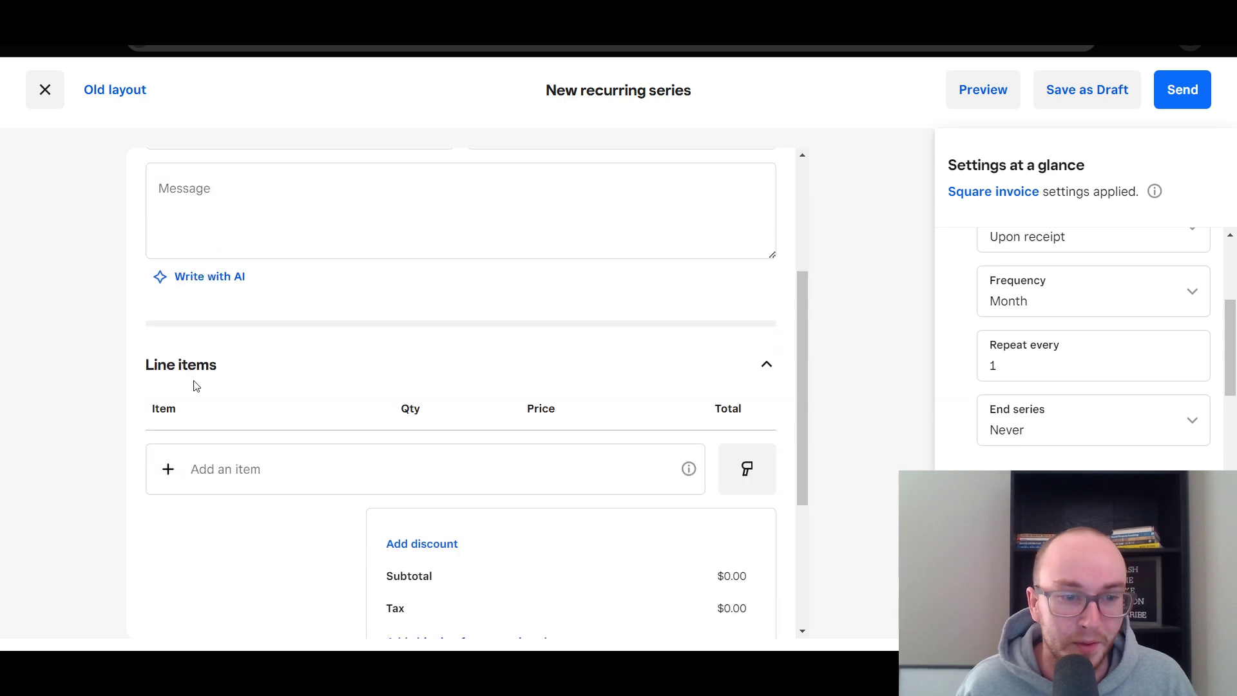
scroll(475, 420, down, 2)
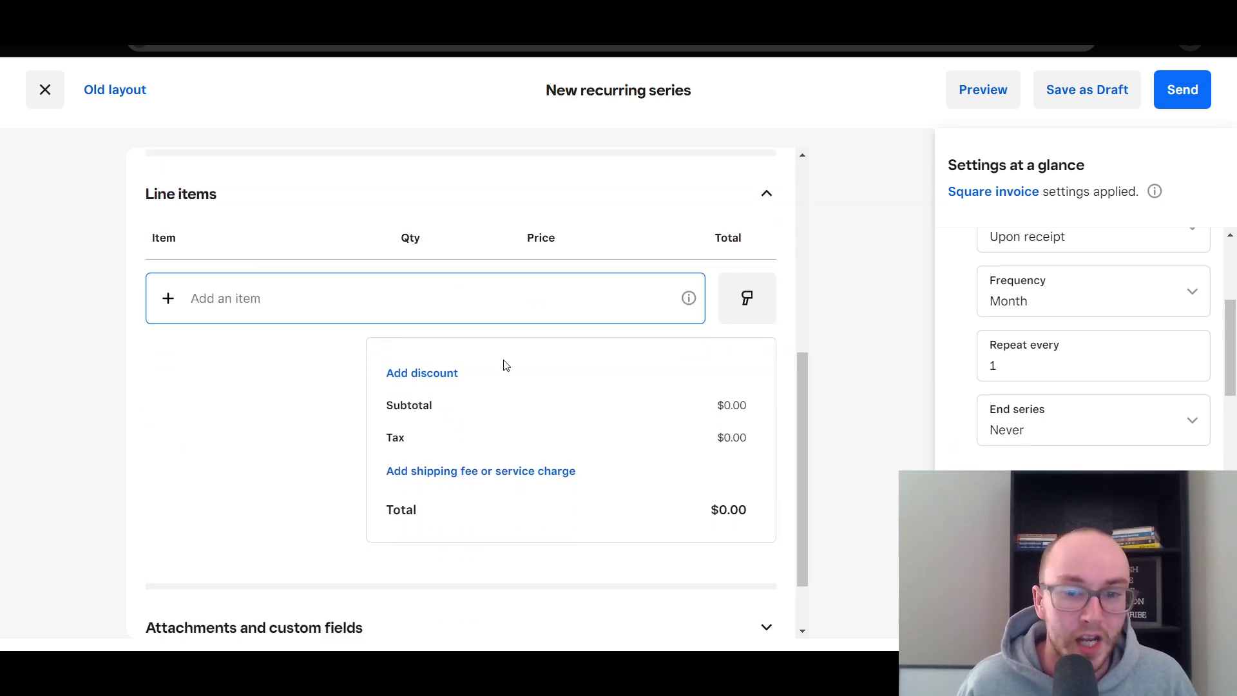
click(265, 307)
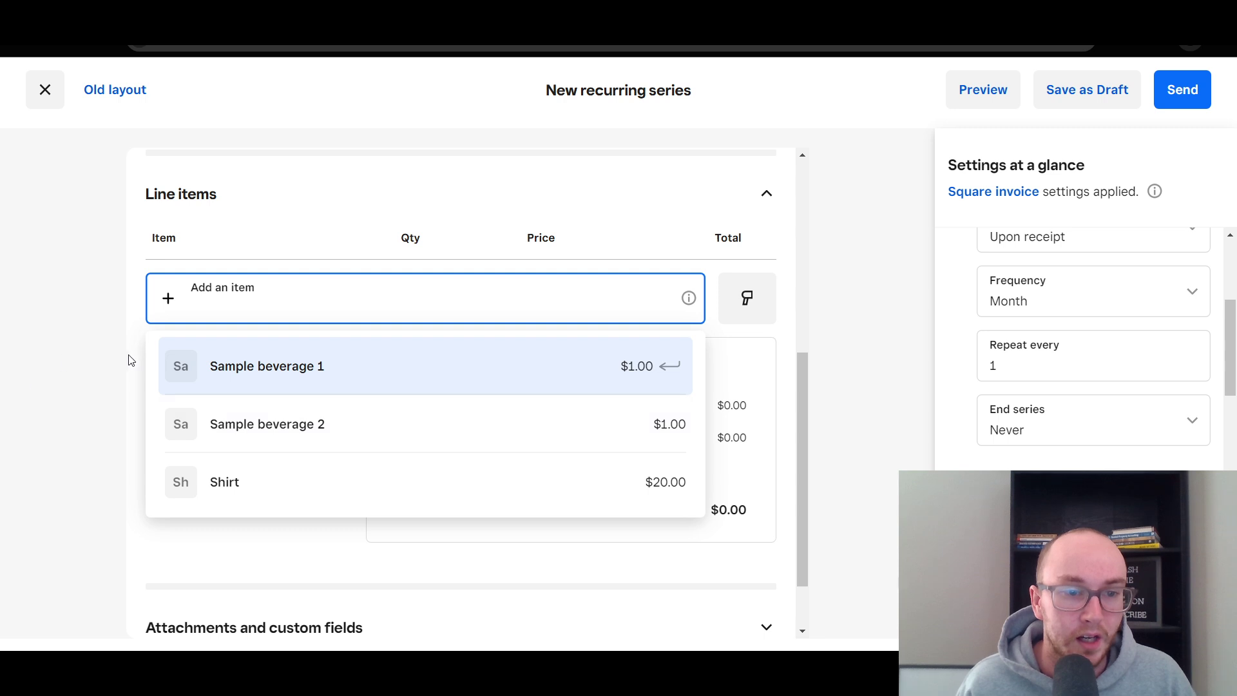
text(lawn cut)
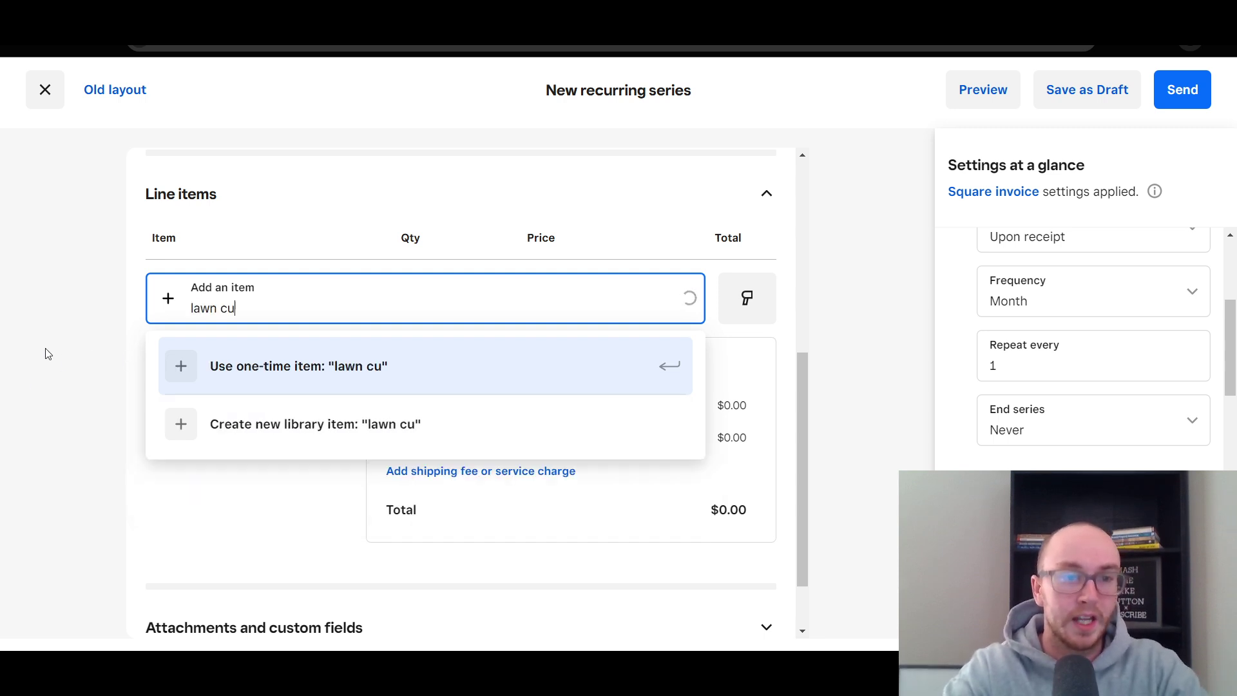
click(606, 363)
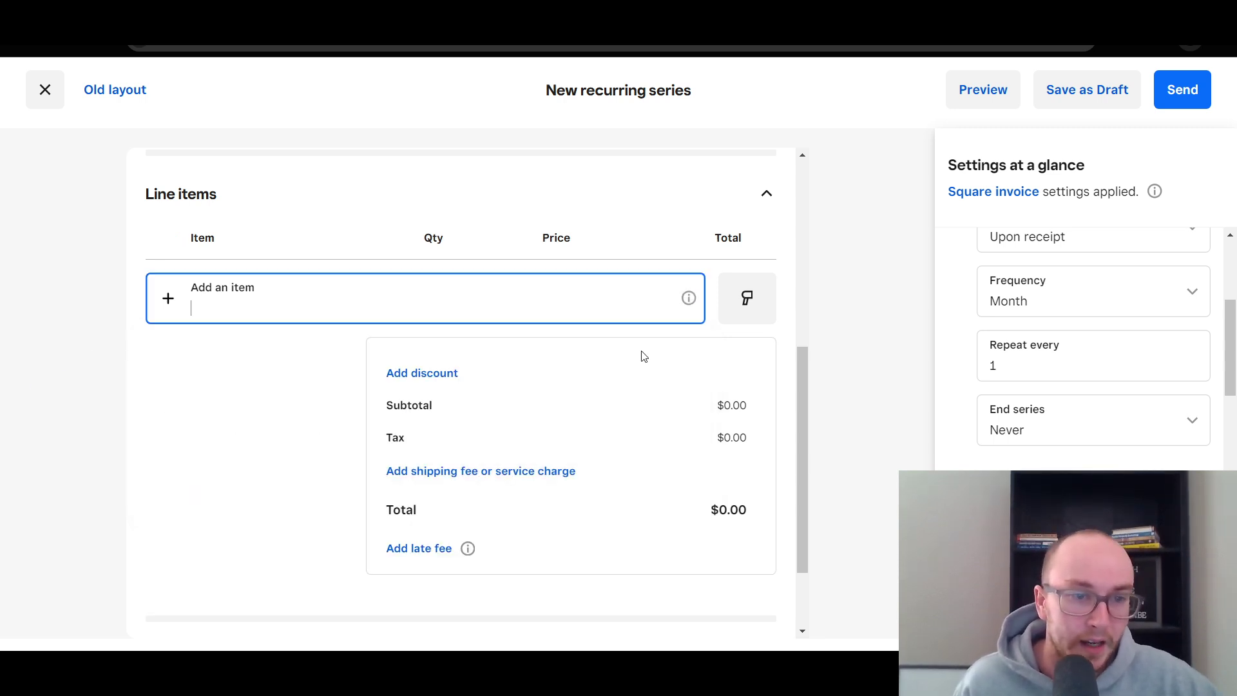
Set the price of the "lawn cut" line item to $100
click(593, 288)
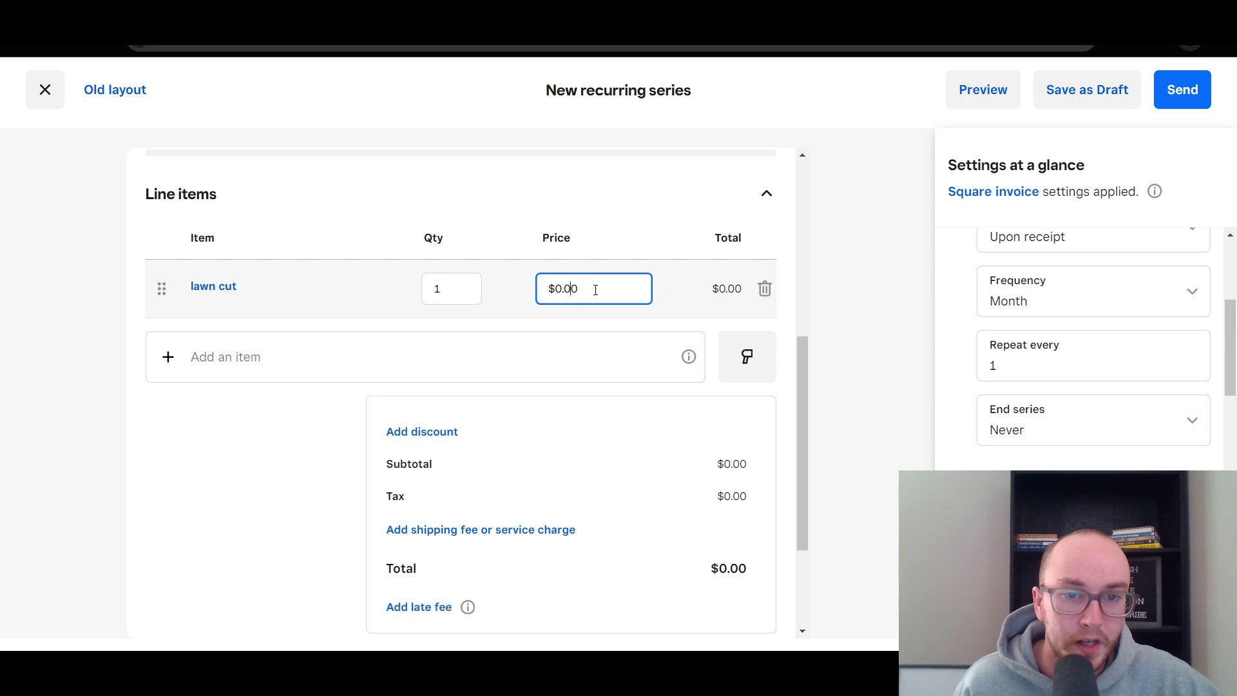
drag(593, 288, 552, 288)
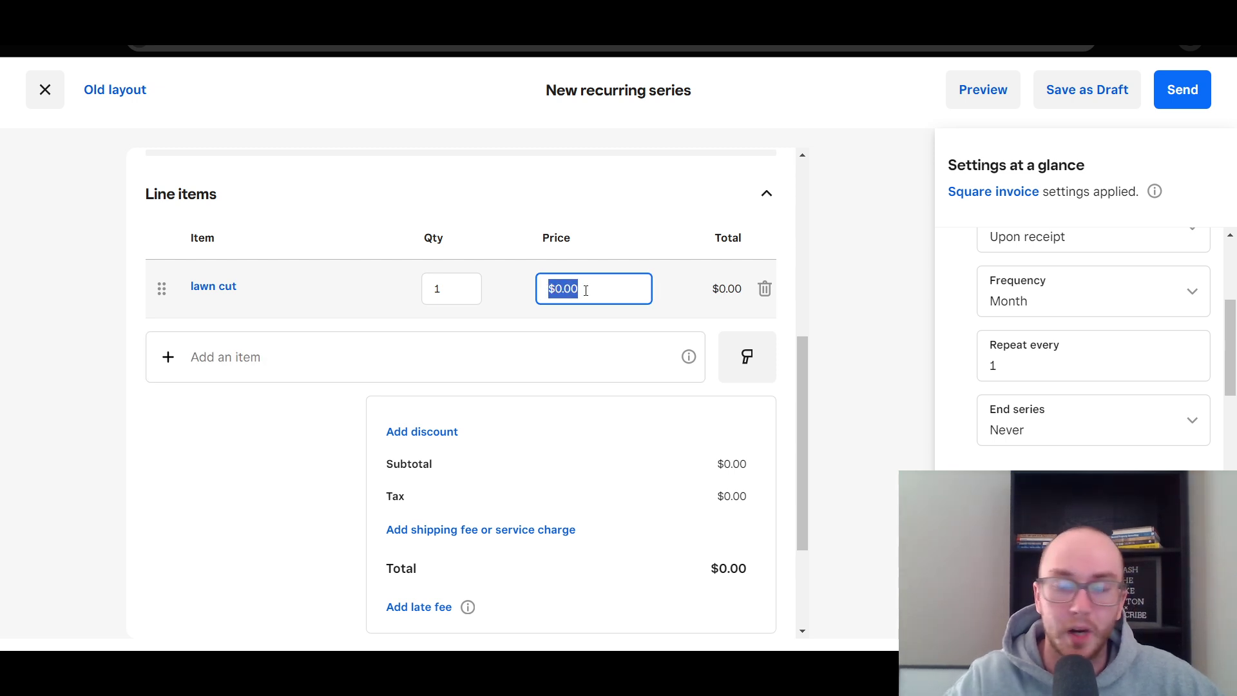
text(100)
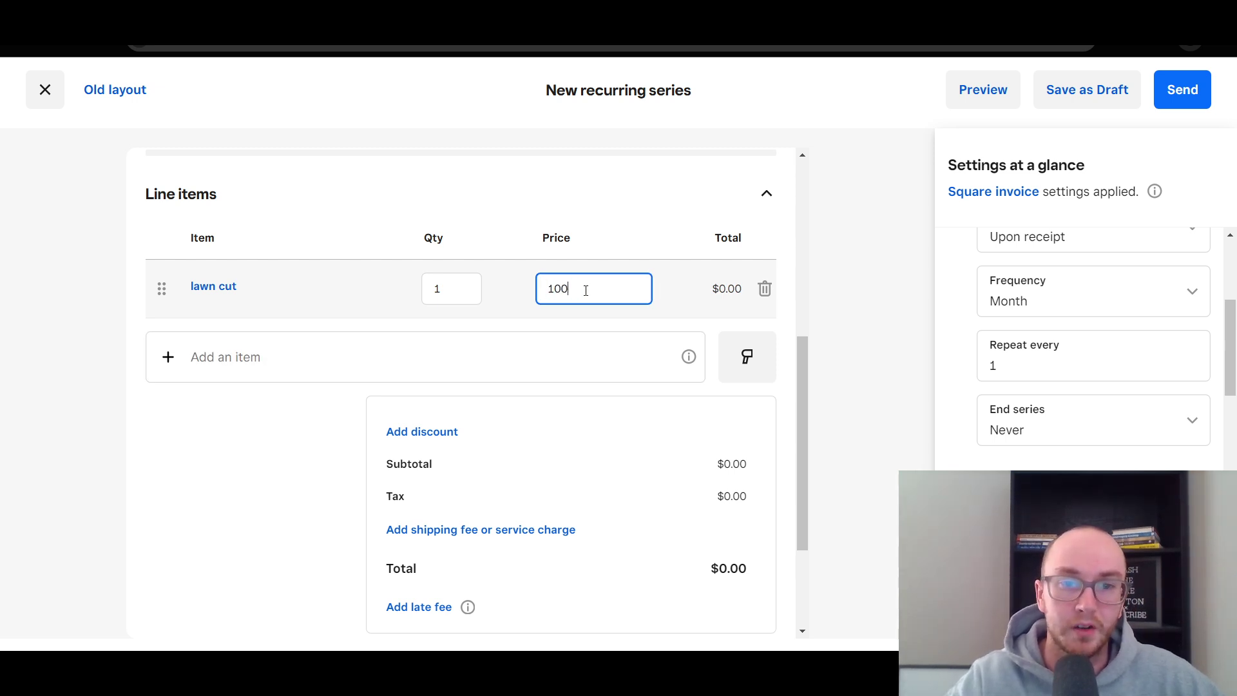
click(474, 327)
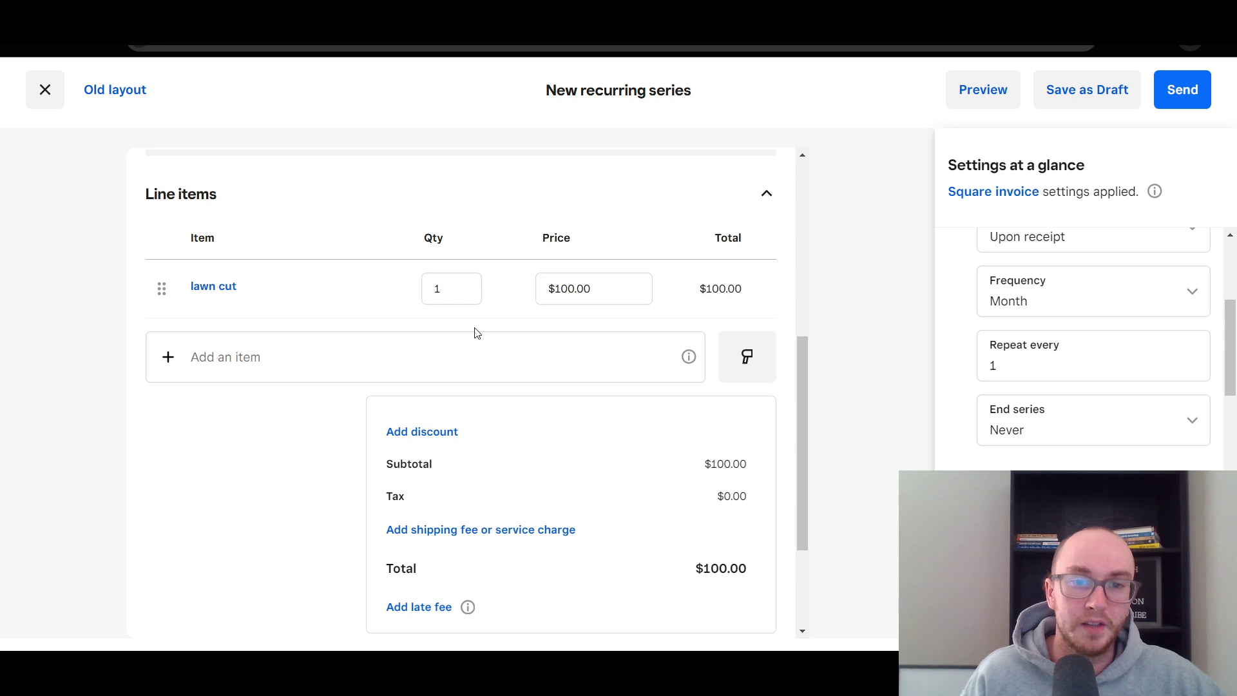
Check the late fee options, including flat rate and grace period, and close them without saving a fee
drag(806, 424, 801, 523)
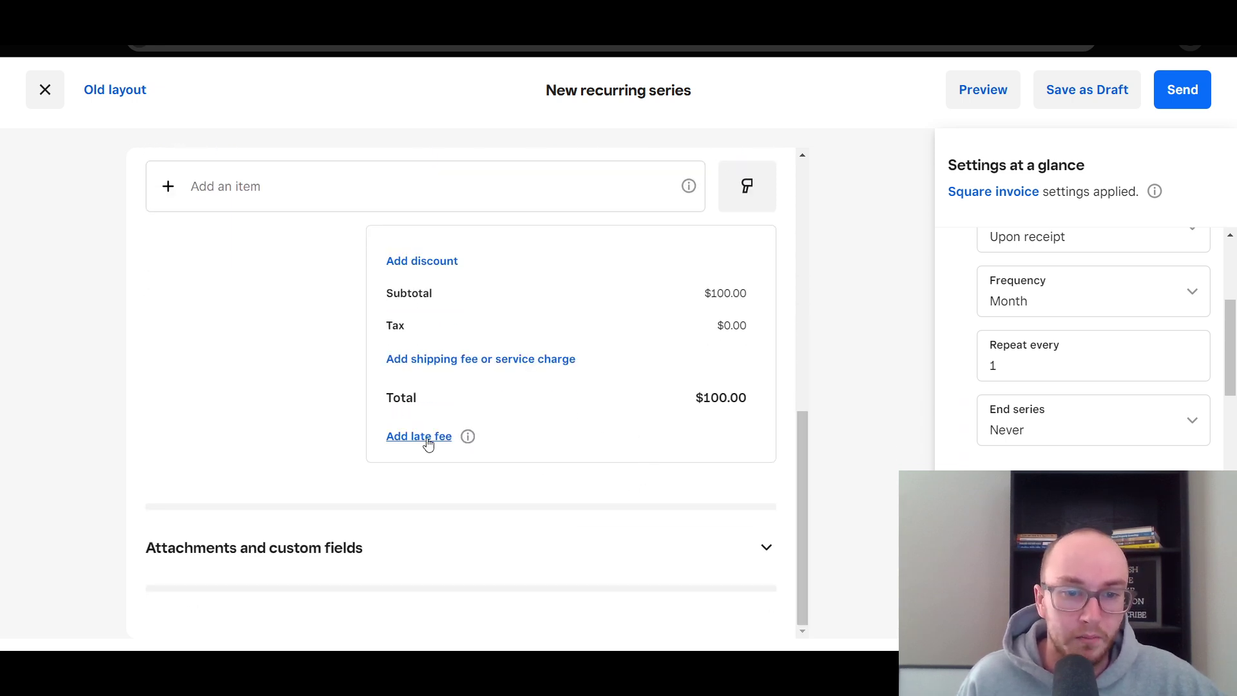
mouse_move(467, 439)
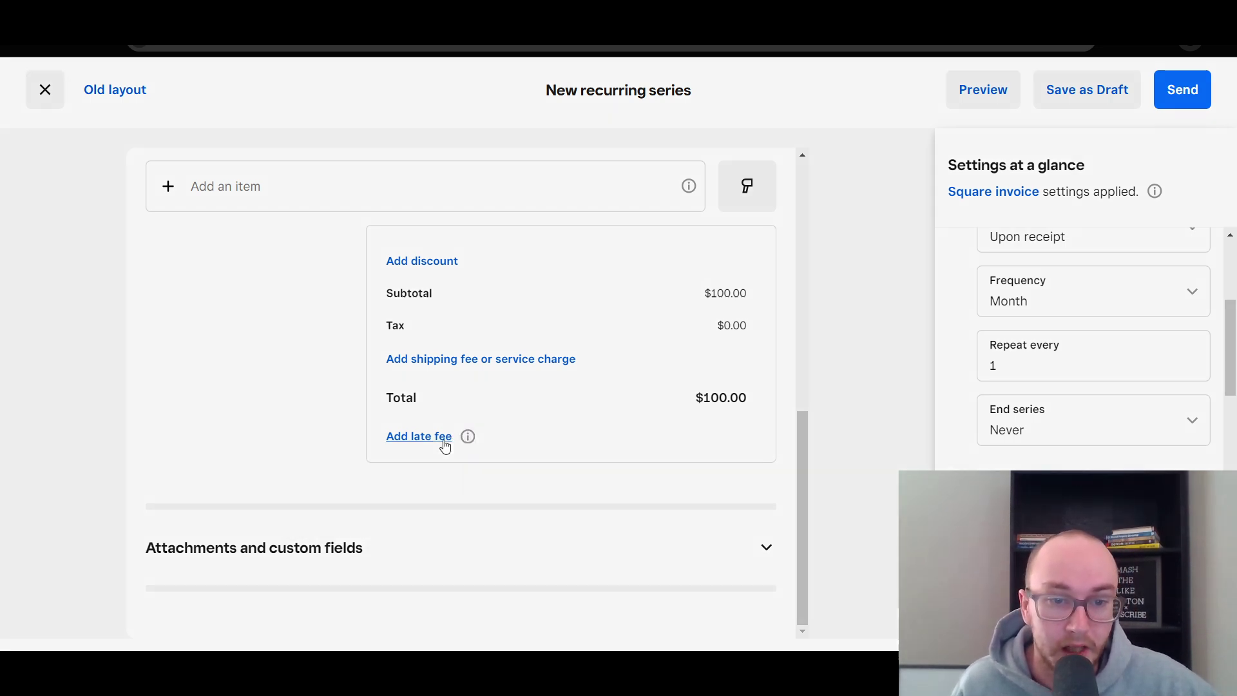
click(441, 438)
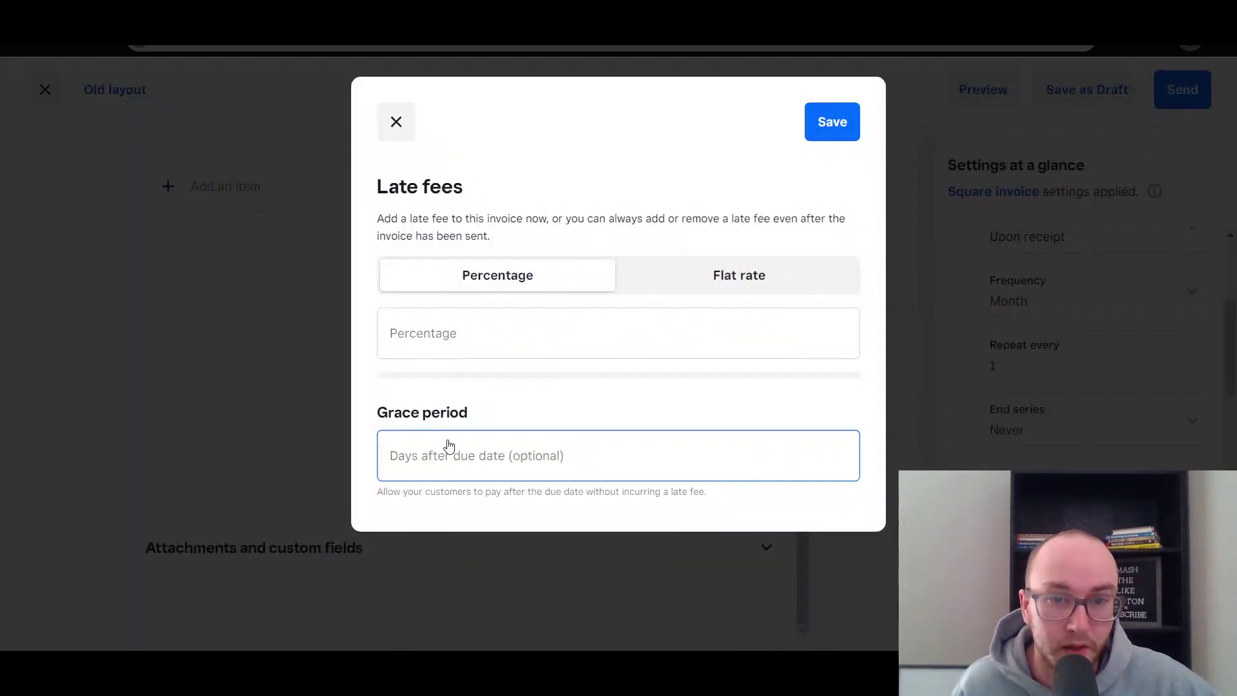
click(706, 278)
click(473, 433)
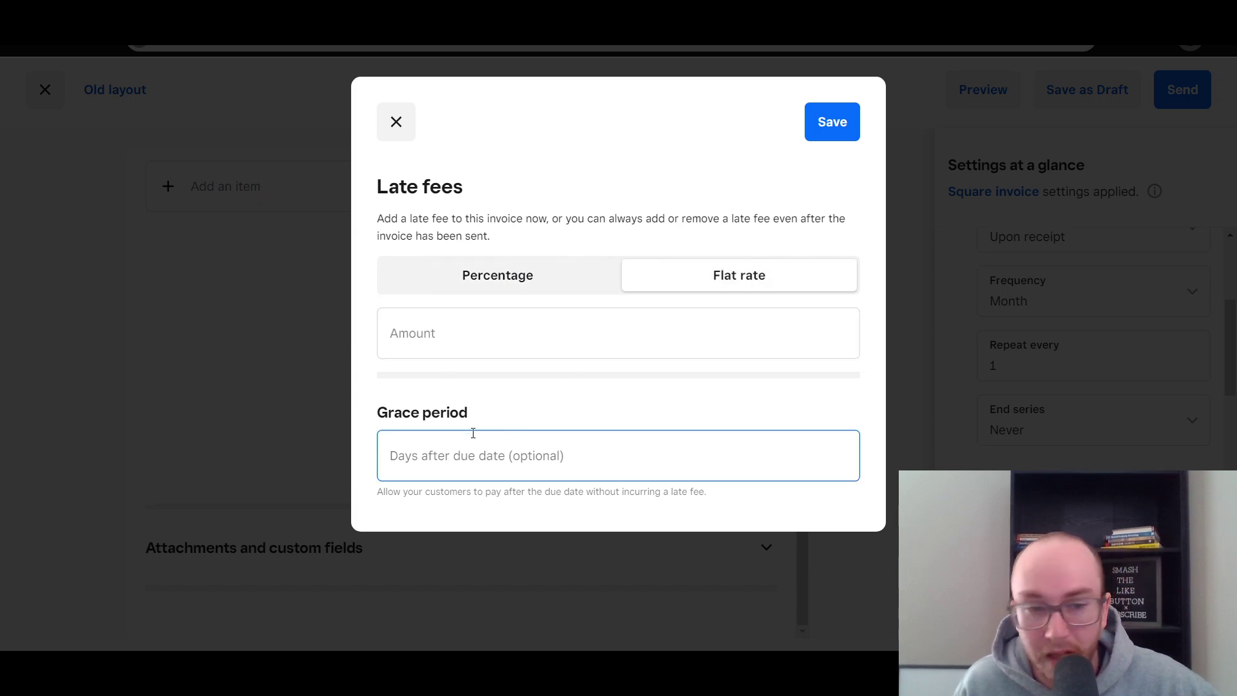
click(396, 122)
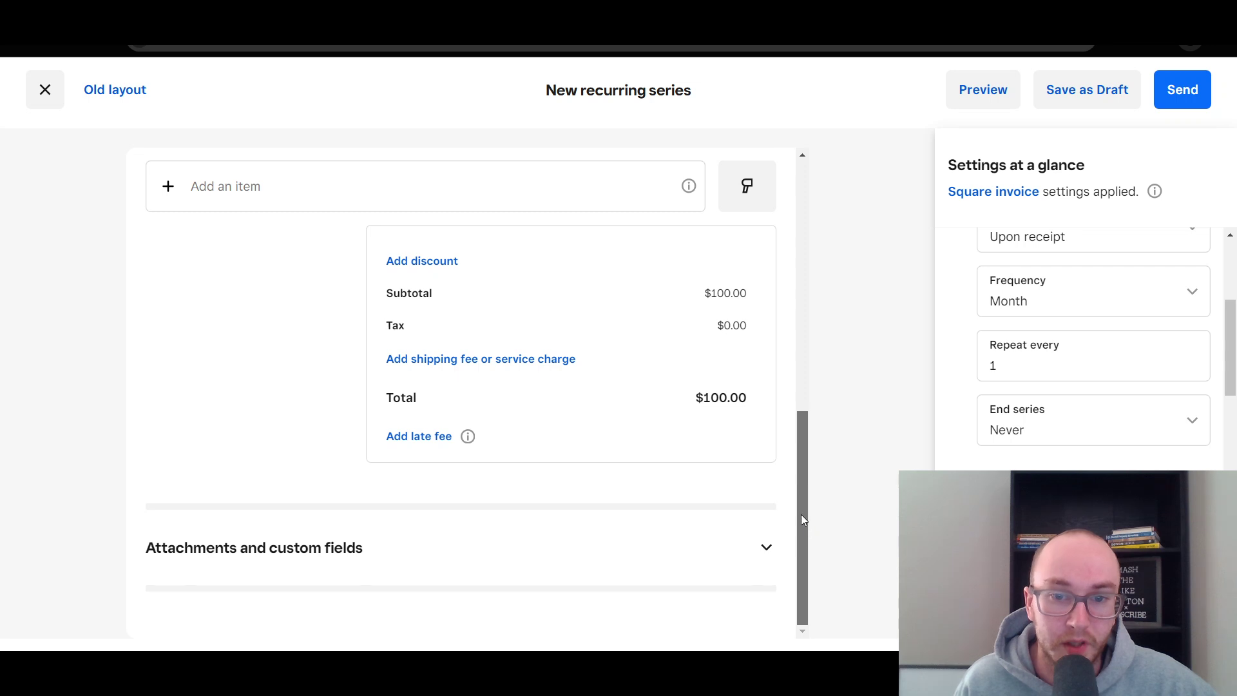
Review the charges under the line items and check the discount form, closing it without adding a discount
scroll(800, 508, up, 1)
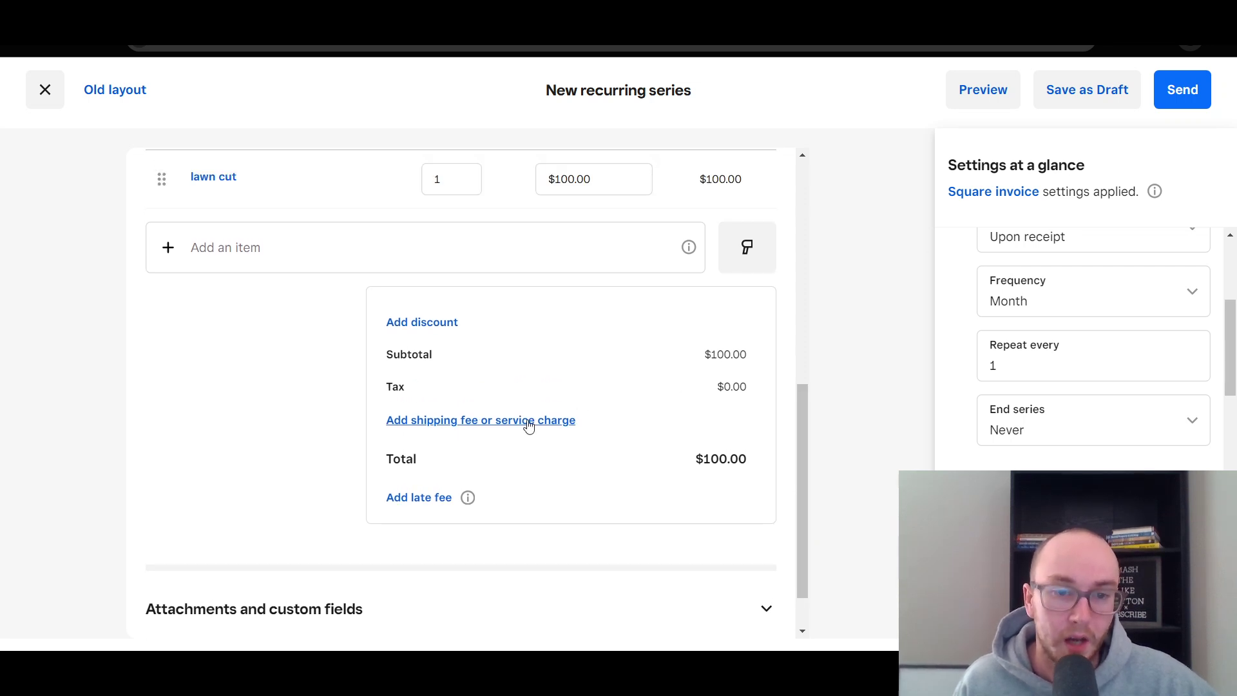
scroll(804, 496, down, 1)
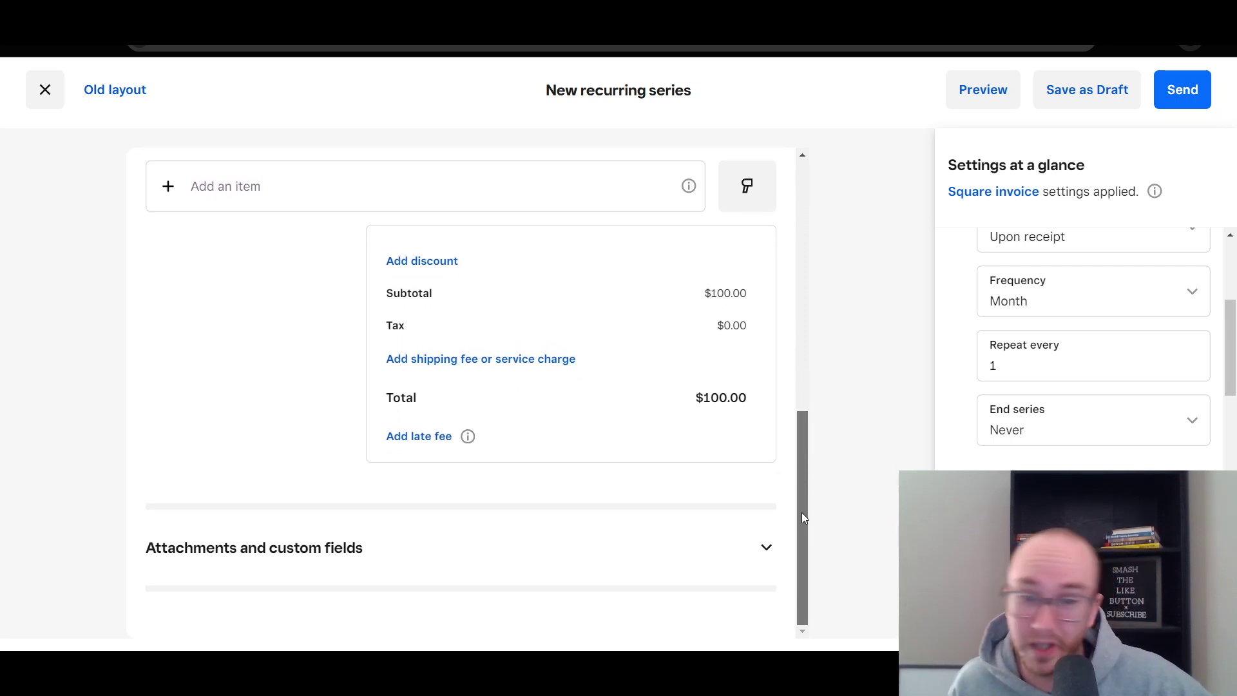
scroll(798, 509, up, 1)
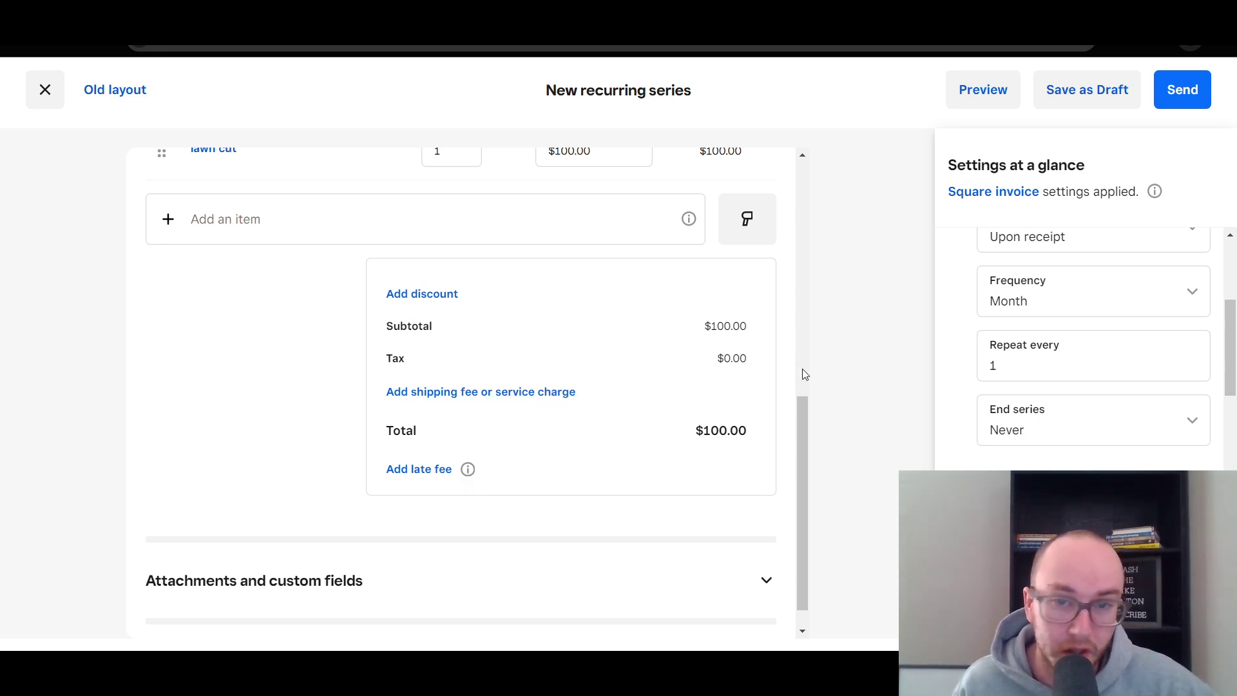
click(435, 301)
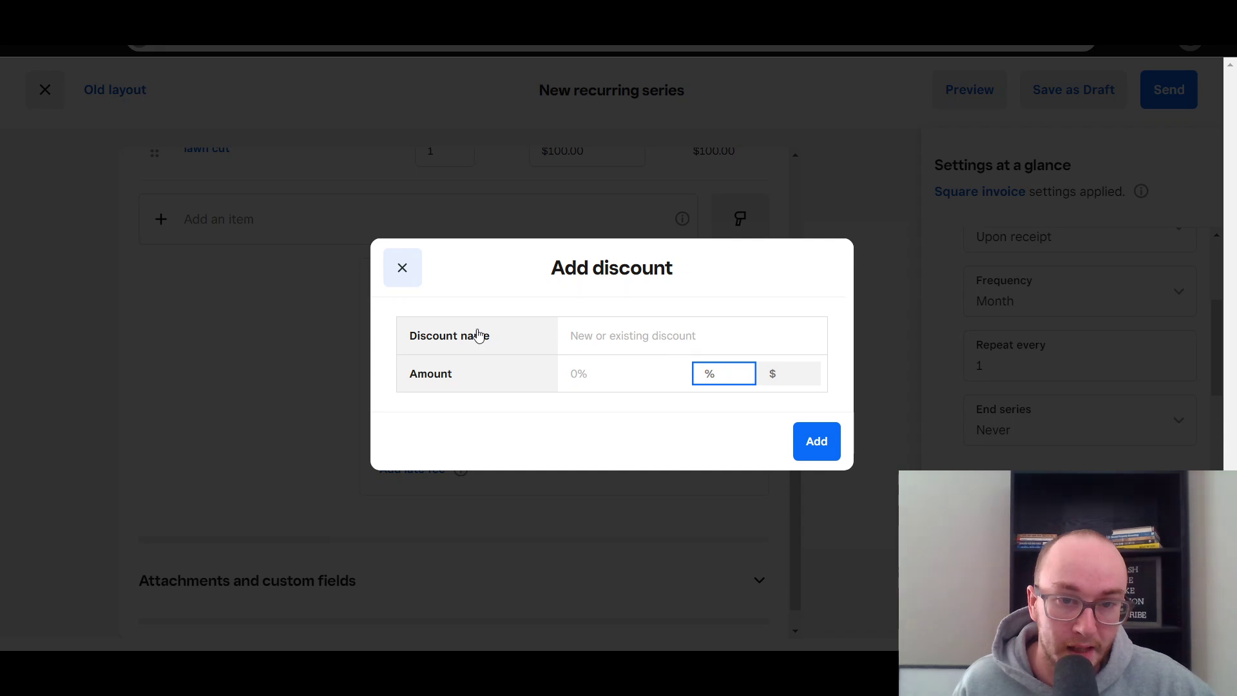
click(418, 269)
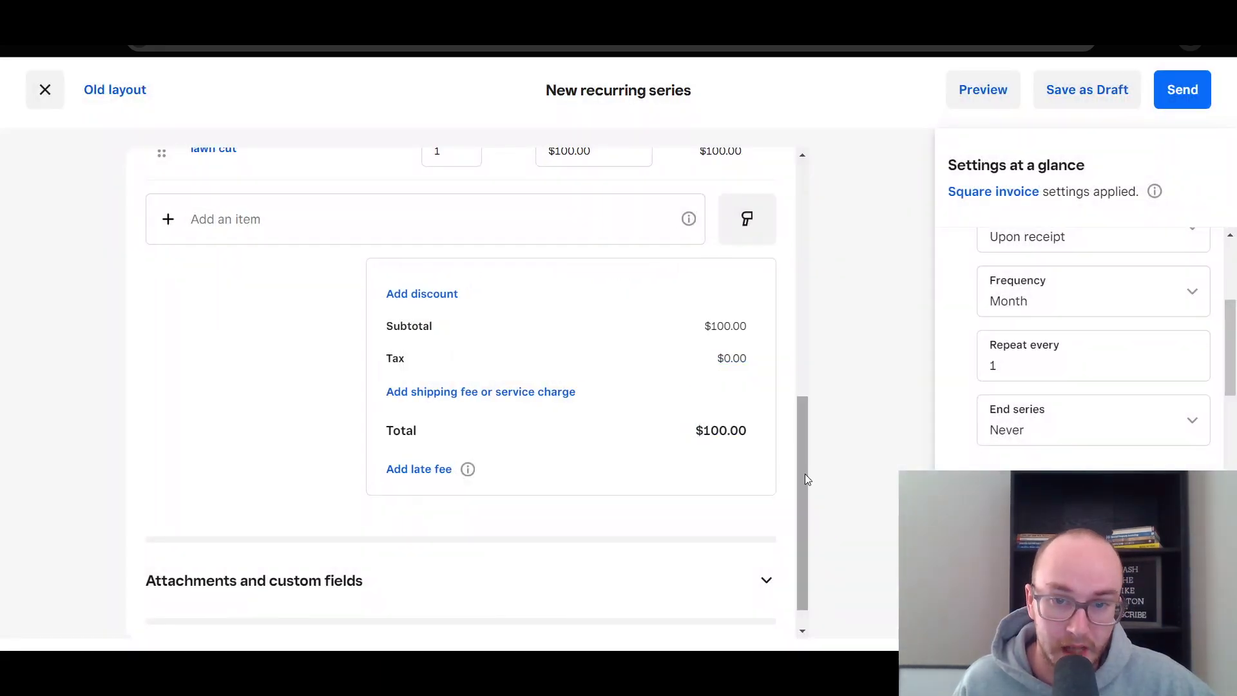
Expand the attachments and custom fields section and read the attachment limits
scroll(806, 474, down, 1)
click(763, 545)
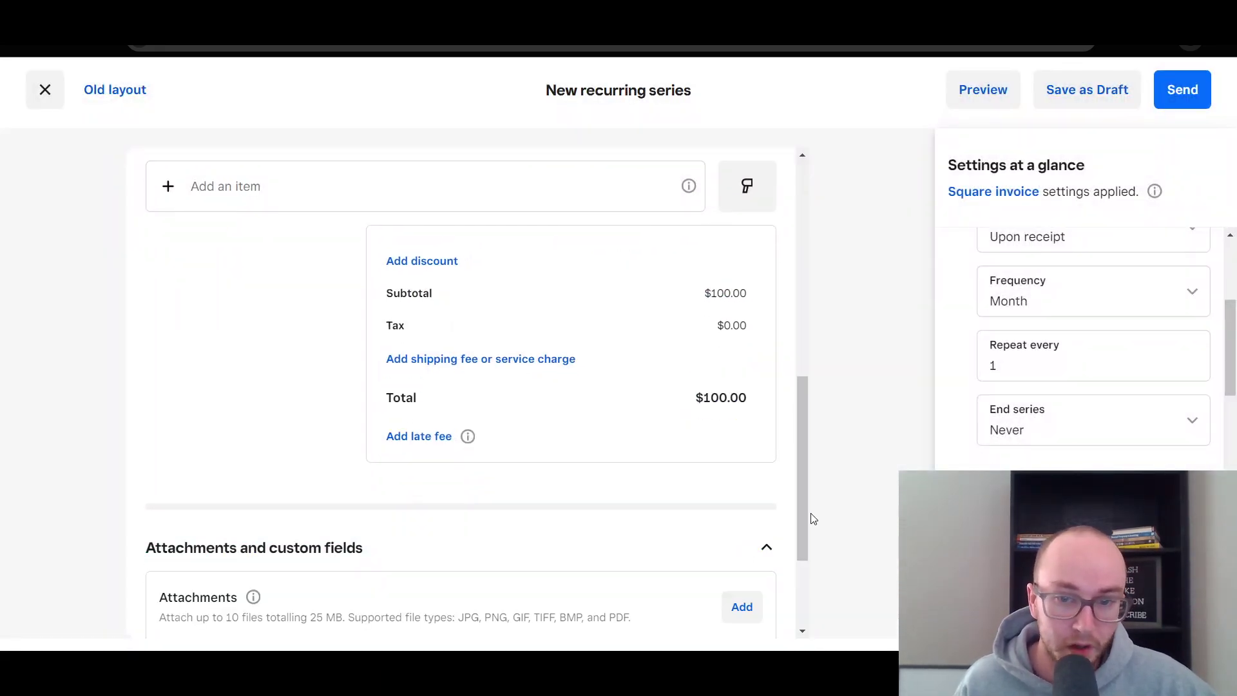
scroll(813, 554, down, 3)
scroll(816, 567, down, 2)
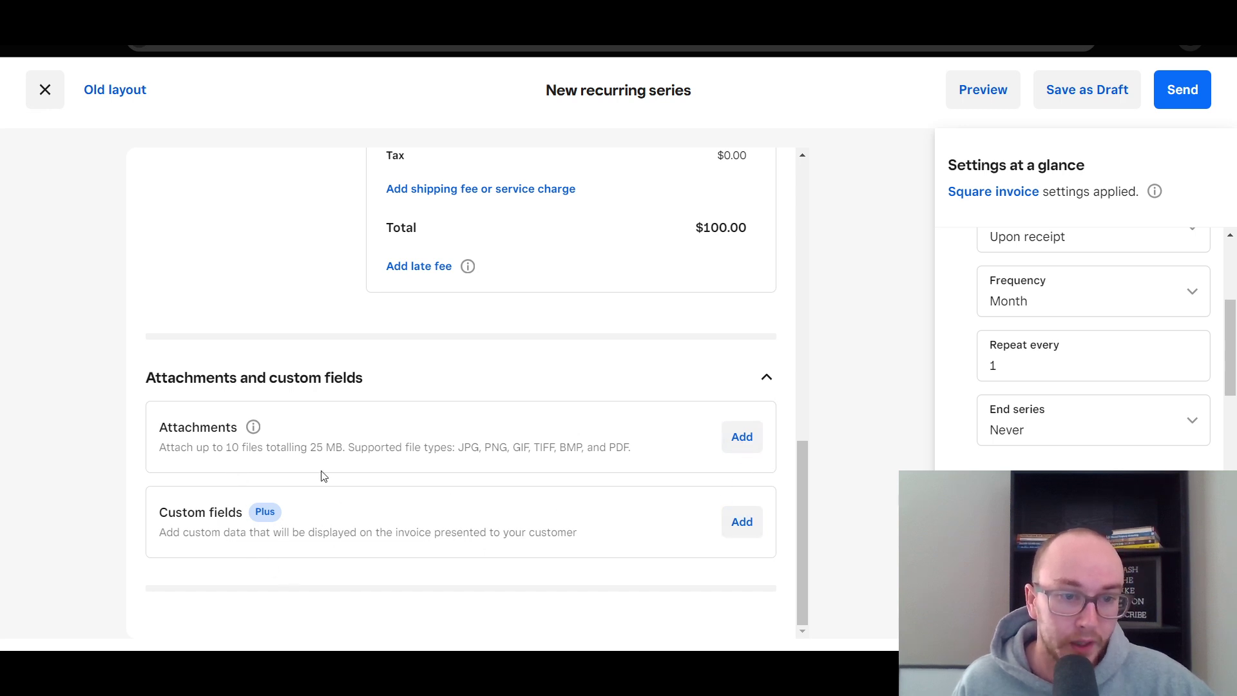
drag(226, 430, 400, 438)
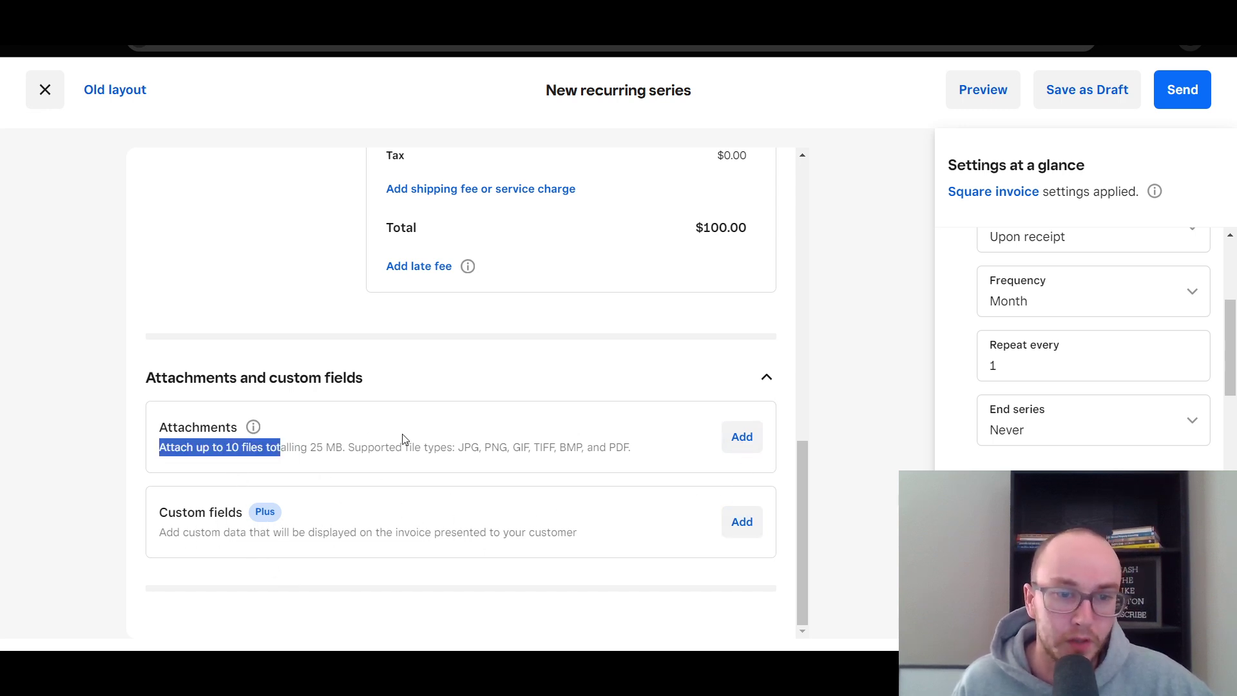
click(541, 443)
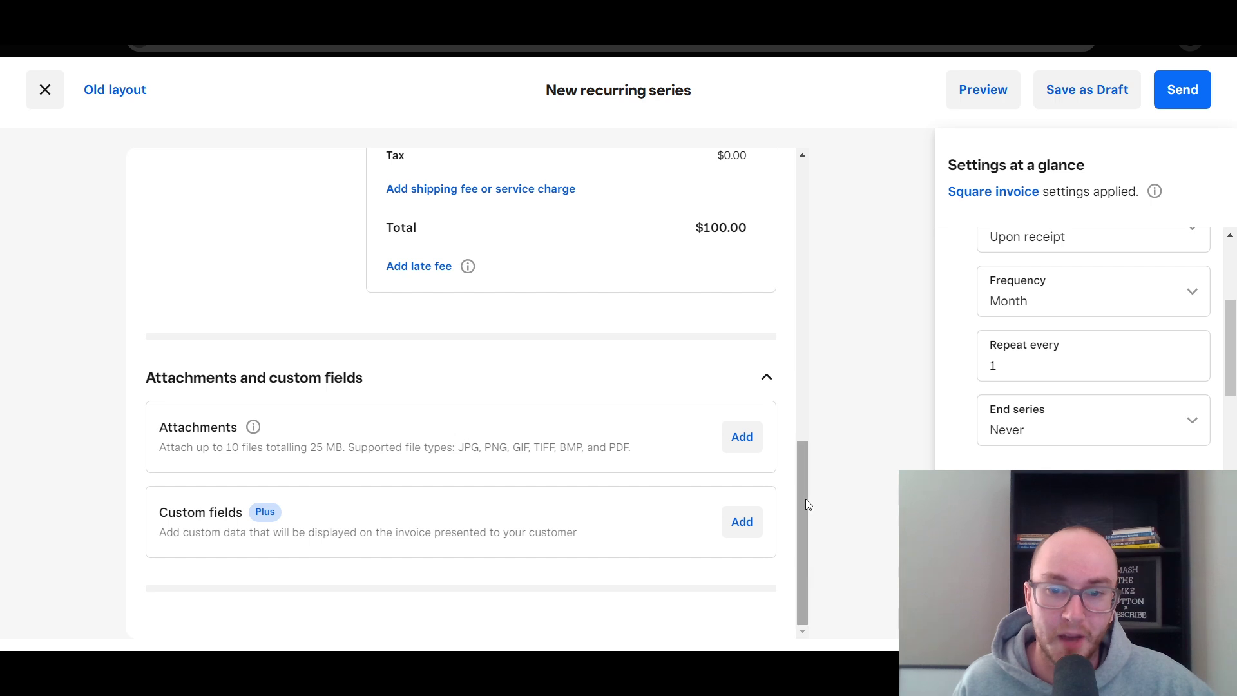
Preview the recurring invoice in the client view and check its schedule, service date and line items
drag(805, 505, 777, 183)
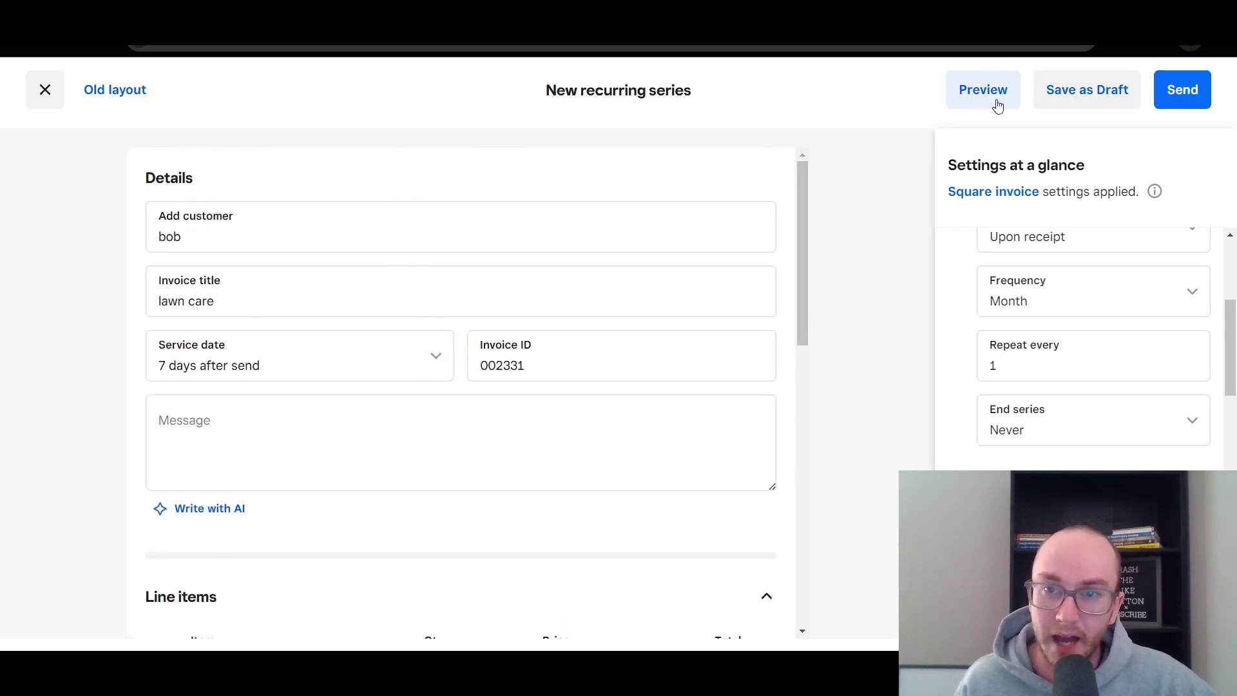
click(974, 90)
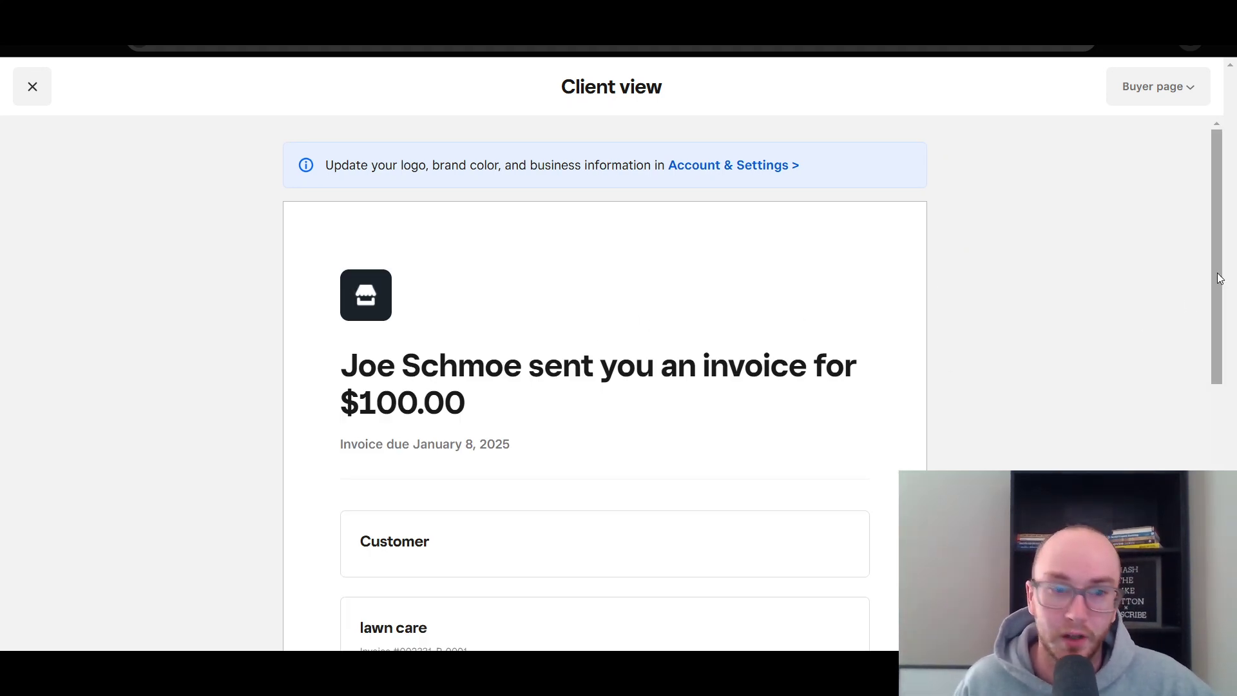
drag(1216, 277, 1215, 420)
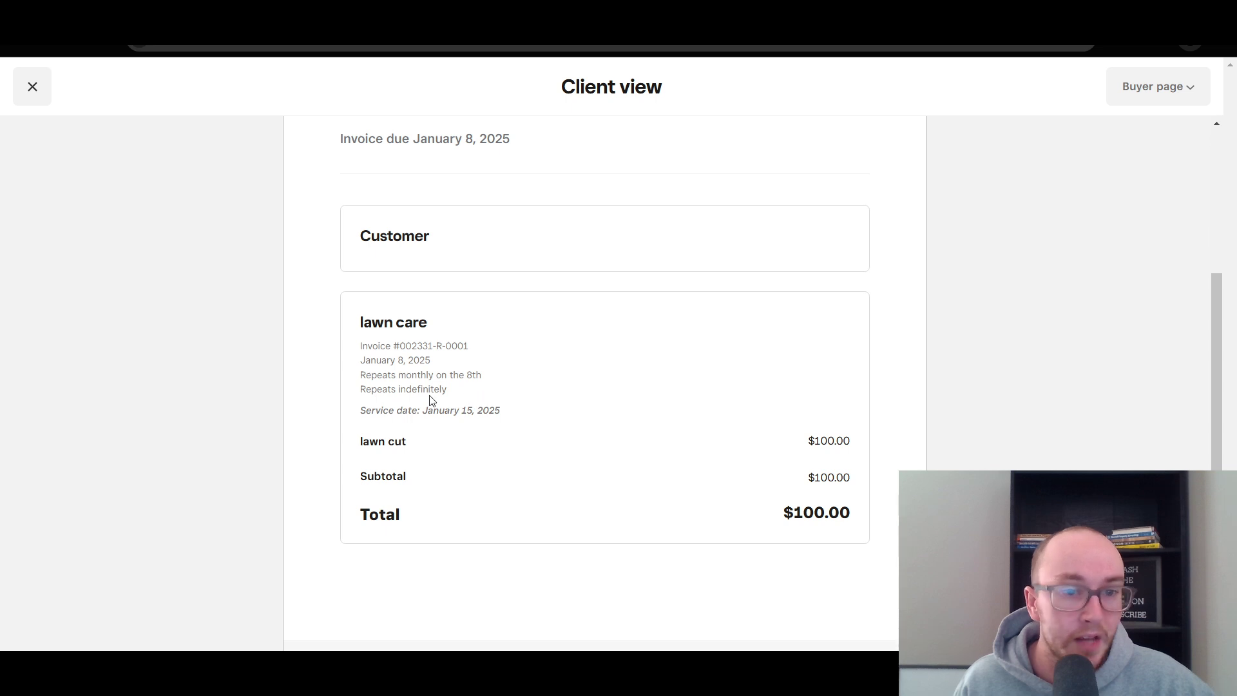
Read through the whole client view of the lawn care invoice, from the heading and due date down to the total and footer
scroll(509, 424, up, 1)
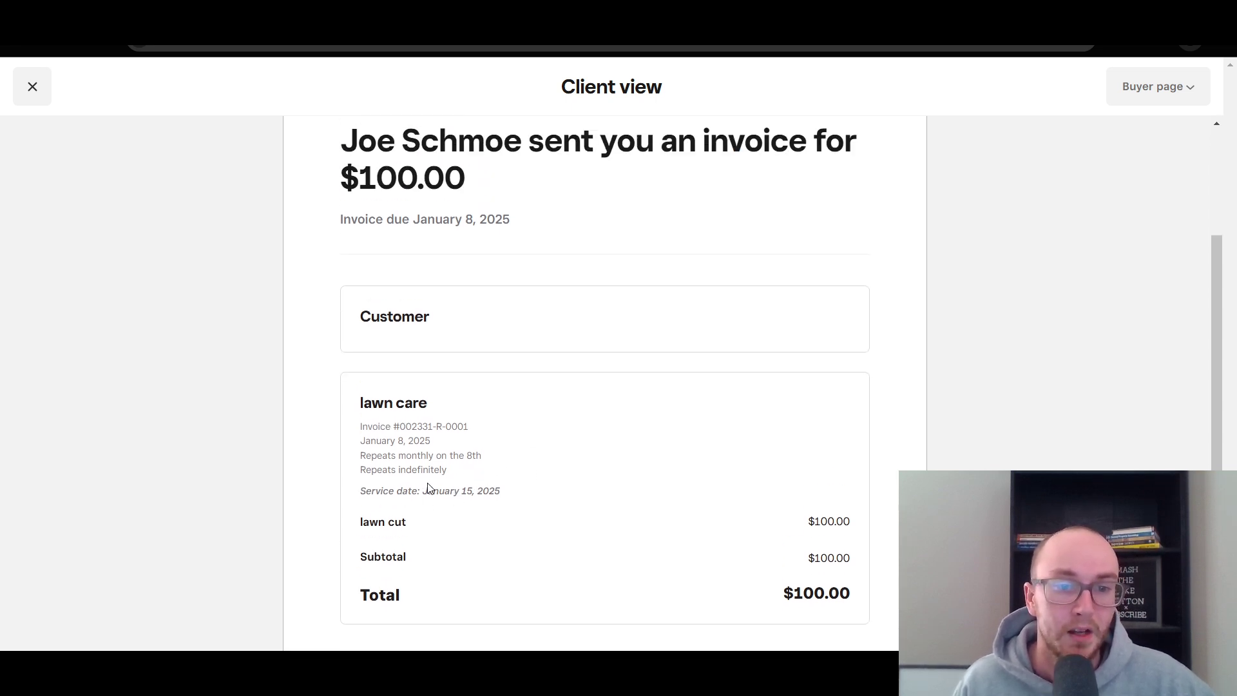
scroll(515, 510, down, 4)
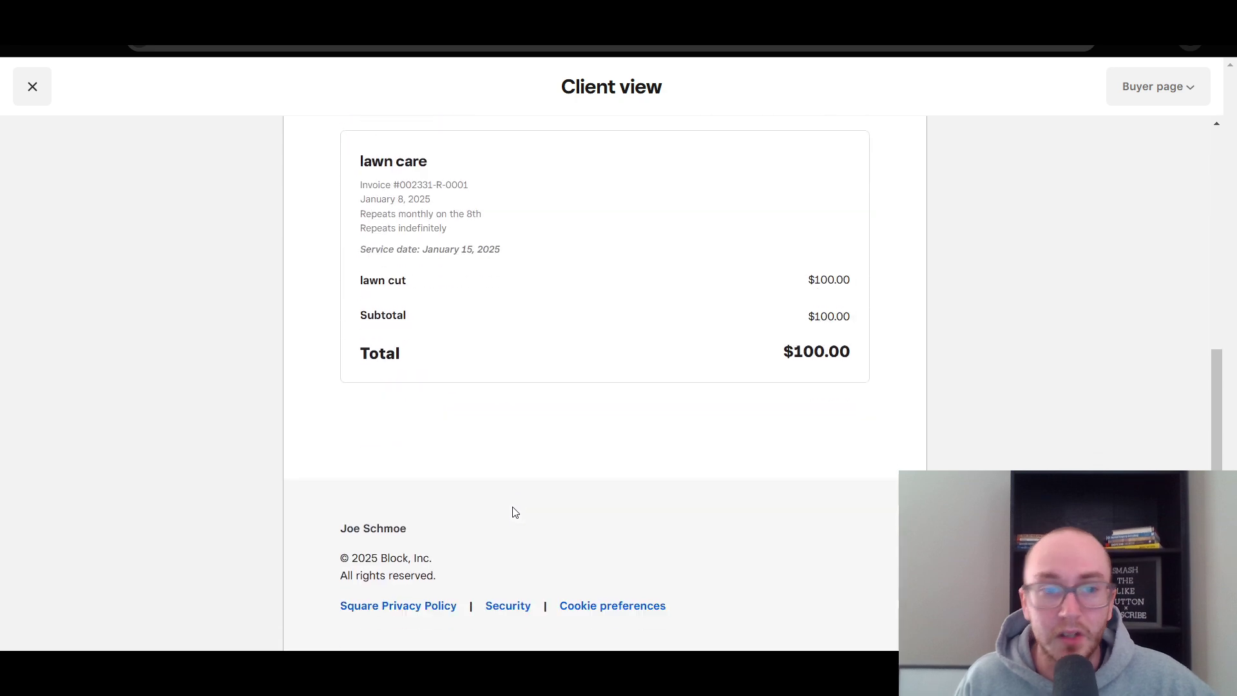
scroll(512, 511, up, 6)
scroll(515, 511, up, 1)
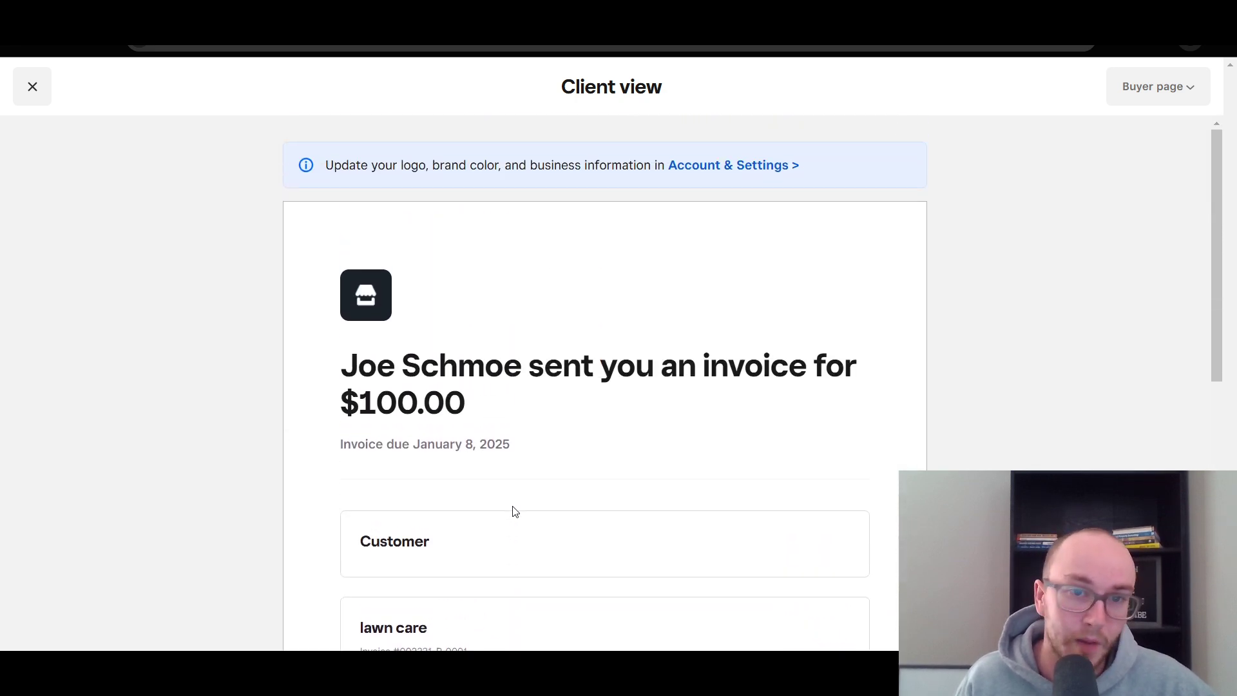
scroll(515, 511, down, 5)
scroll(515, 511, up, 2)
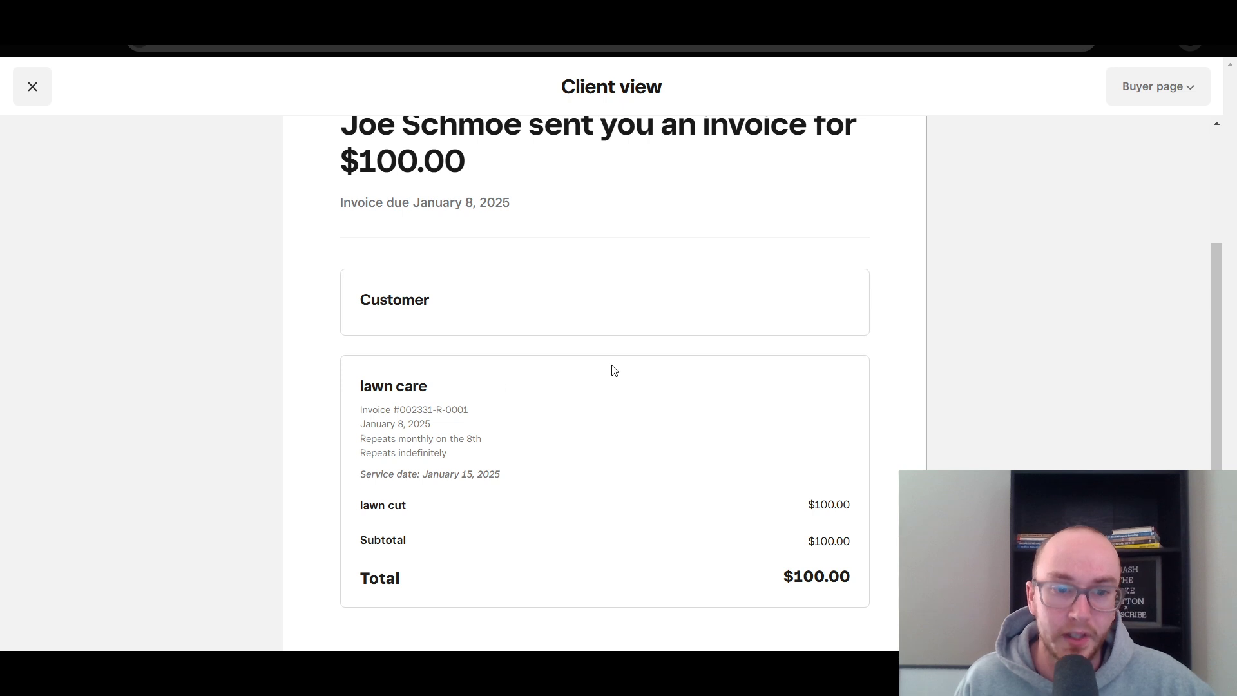
scroll(501, 513, down, 2)
scroll(496, 500, up, 5)
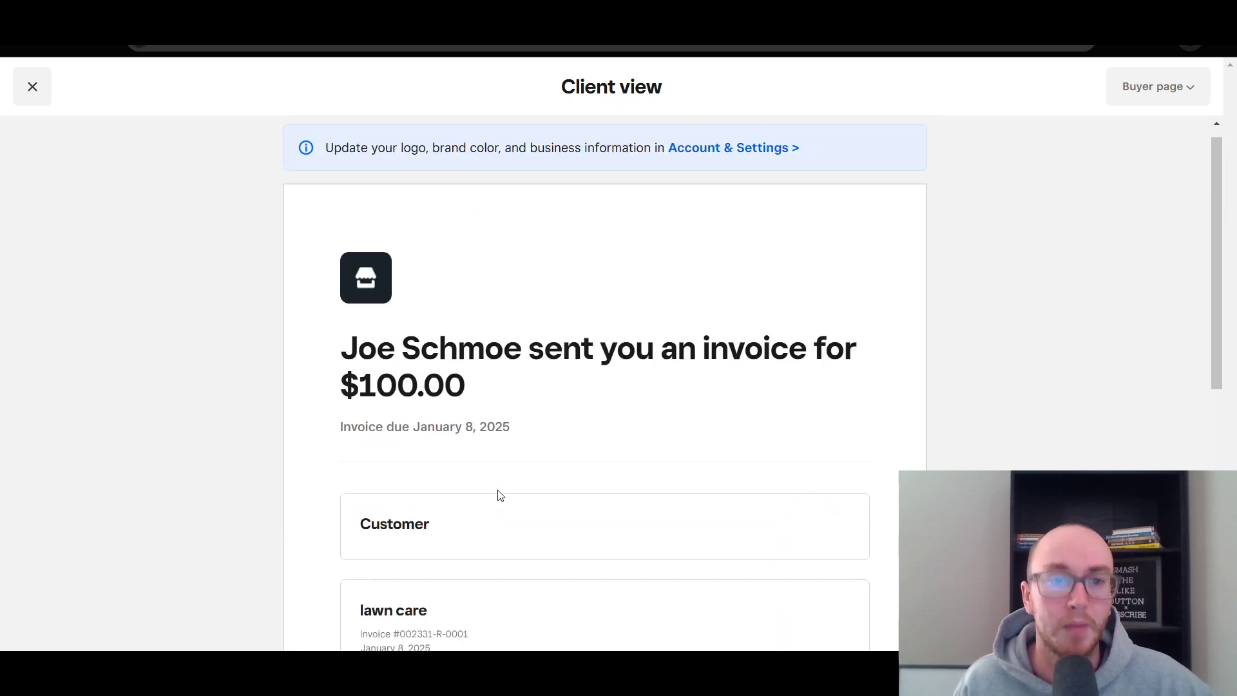
drag(1214, 229, 1223, 405)
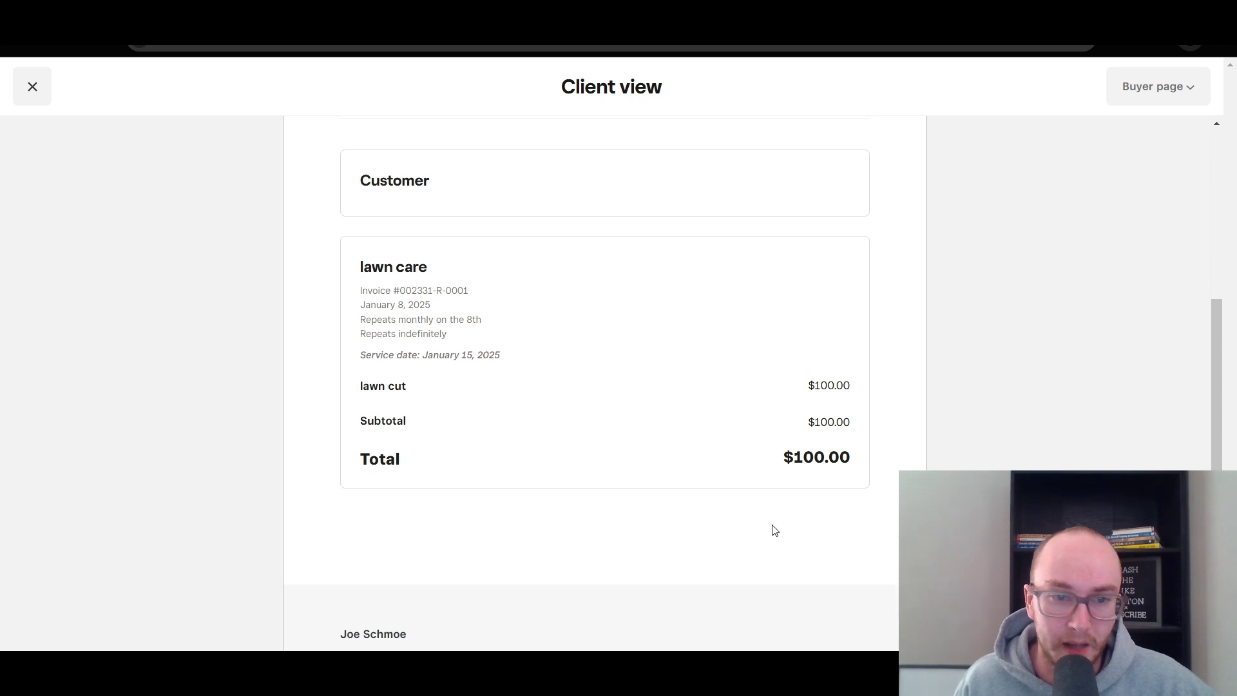
scroll(621, 456, down, 3)
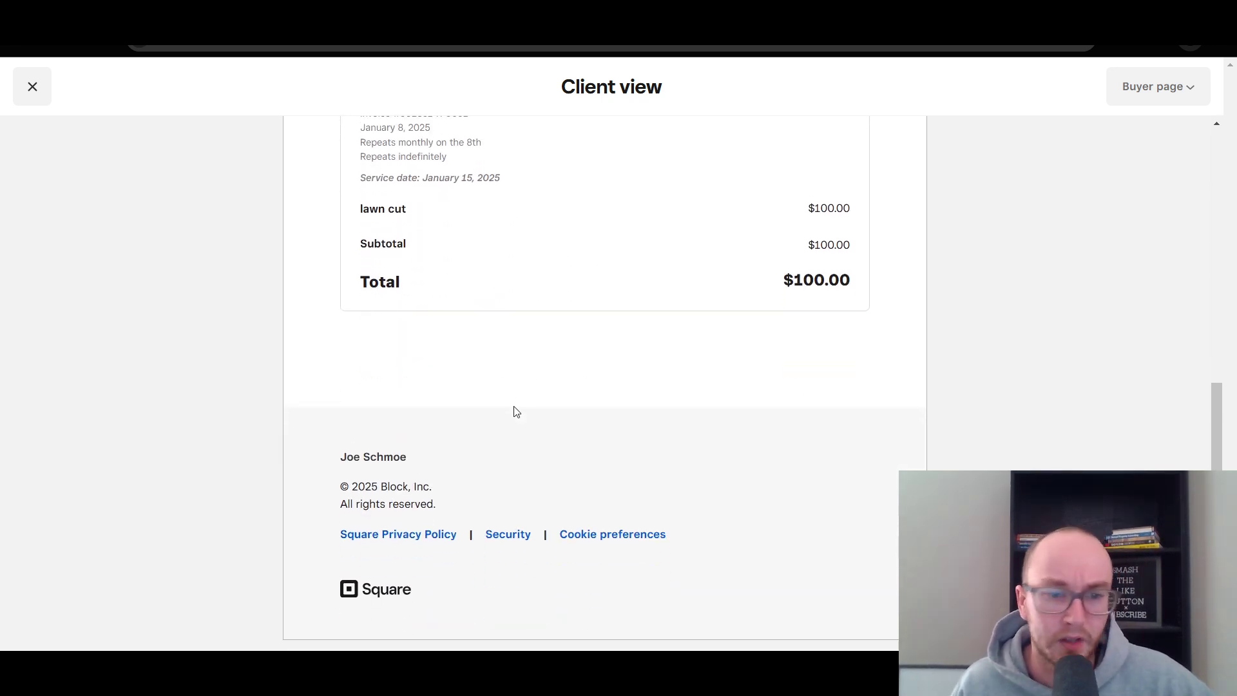
scroll(513, 408, up, 8)
scroll(516, 411, up, 1)
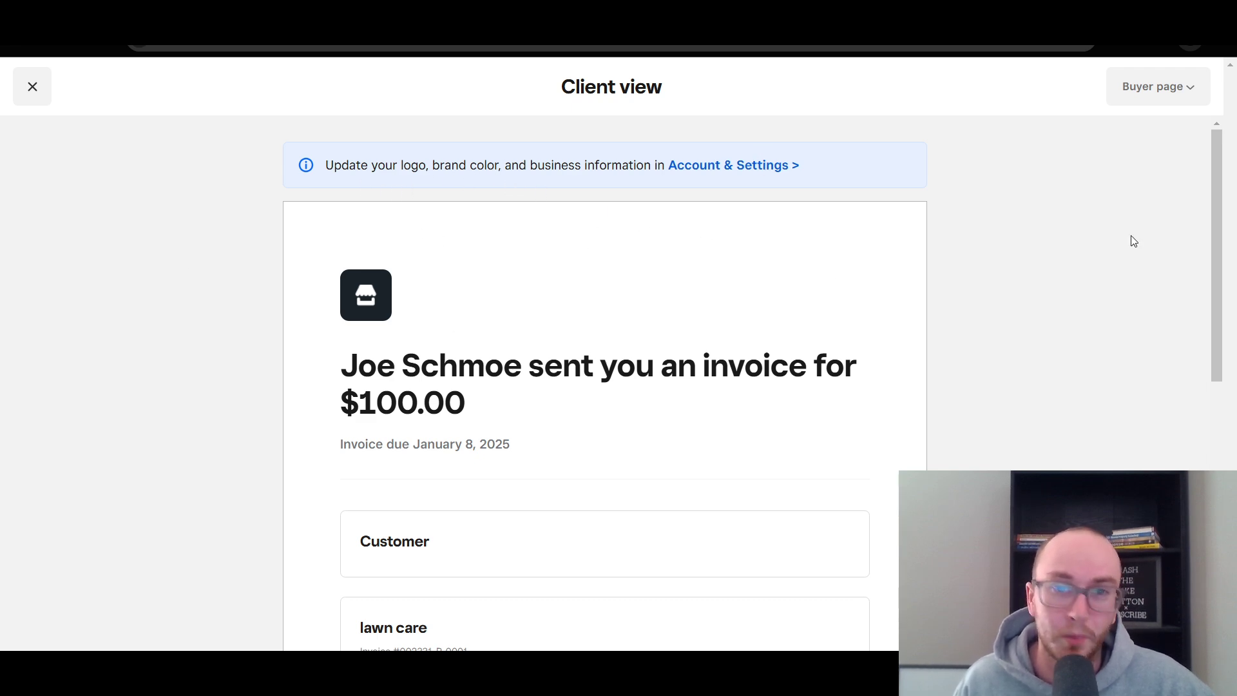
Look at the gym membership checkout page, return to the lawn care invoice's client view and compare how the two present the payment
drag(1211, 260, 1130, 243)
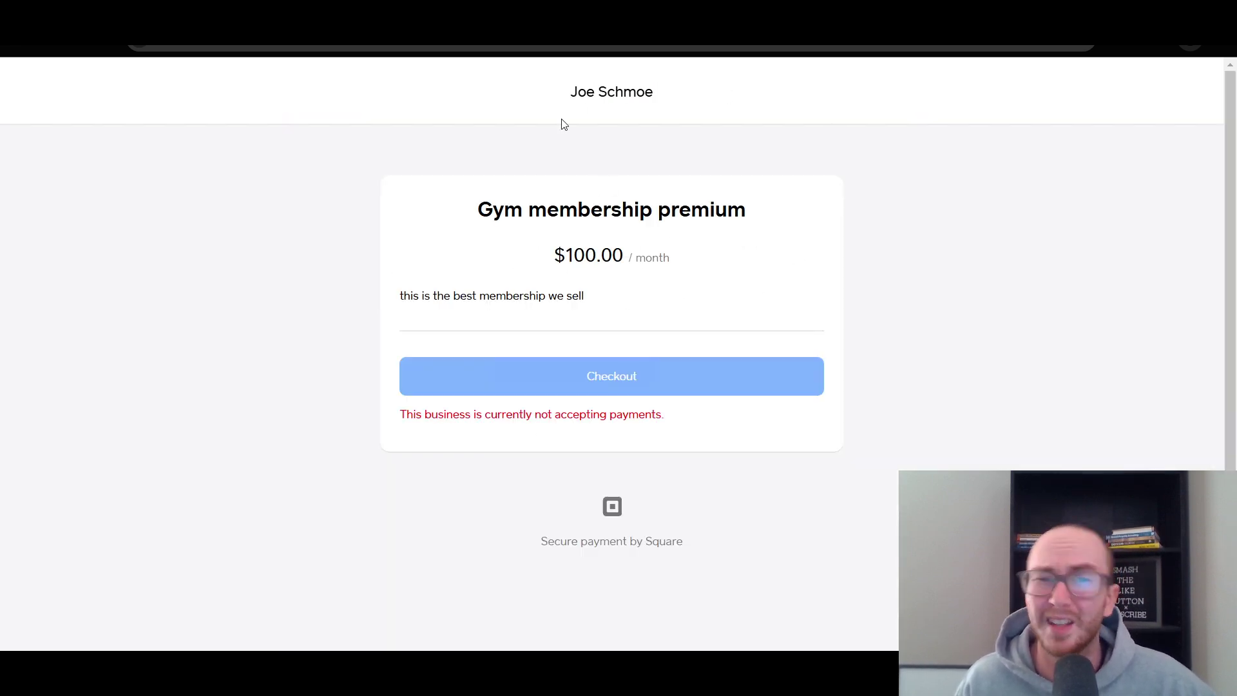
scroll(588, 334, down, 6)
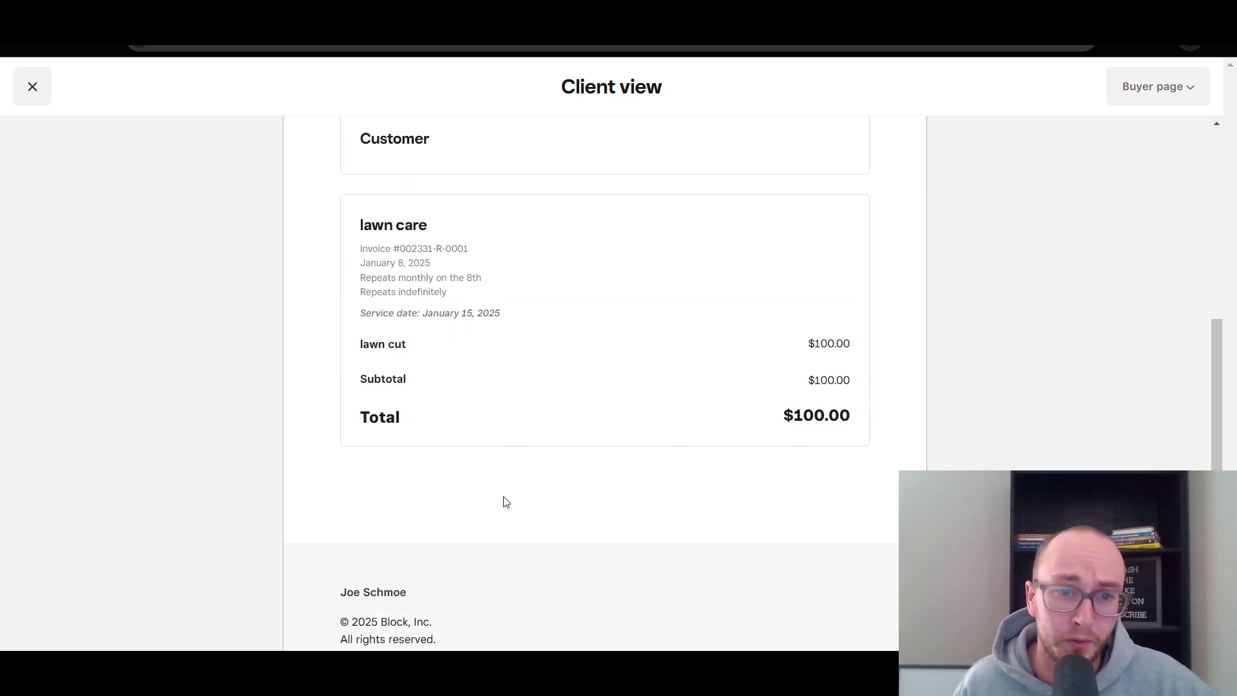
scroll(502, 493, up, 2)
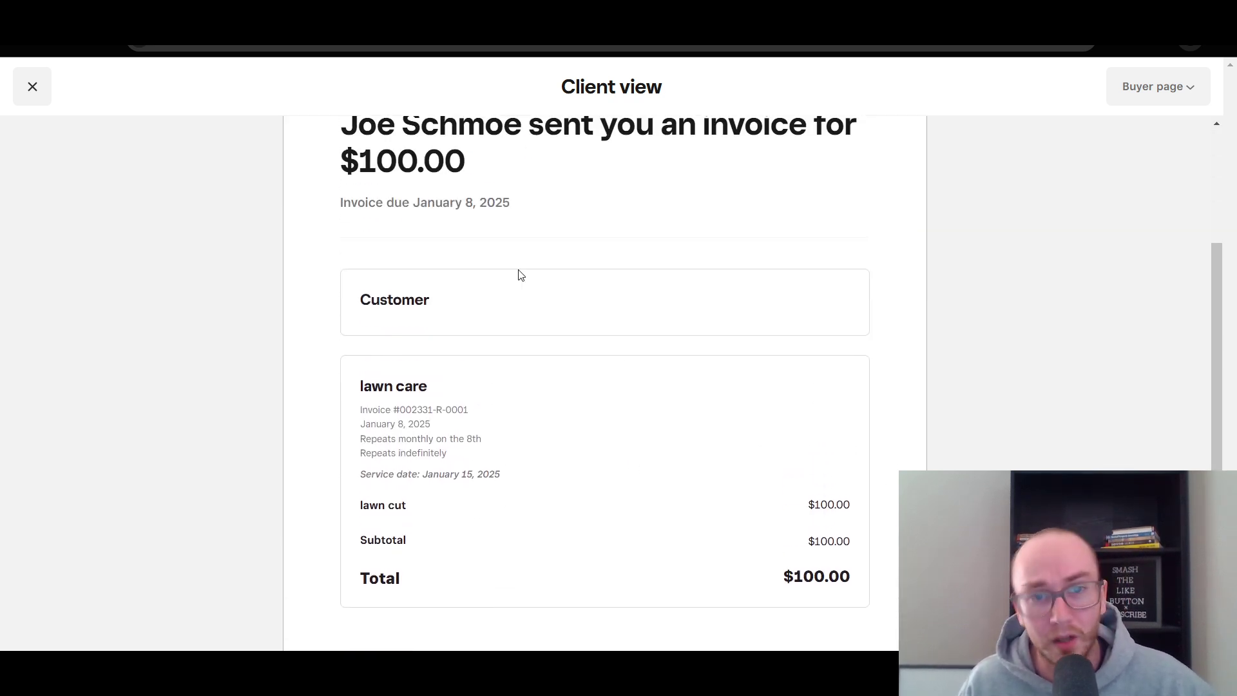
scroll(661, 404, up, 3)
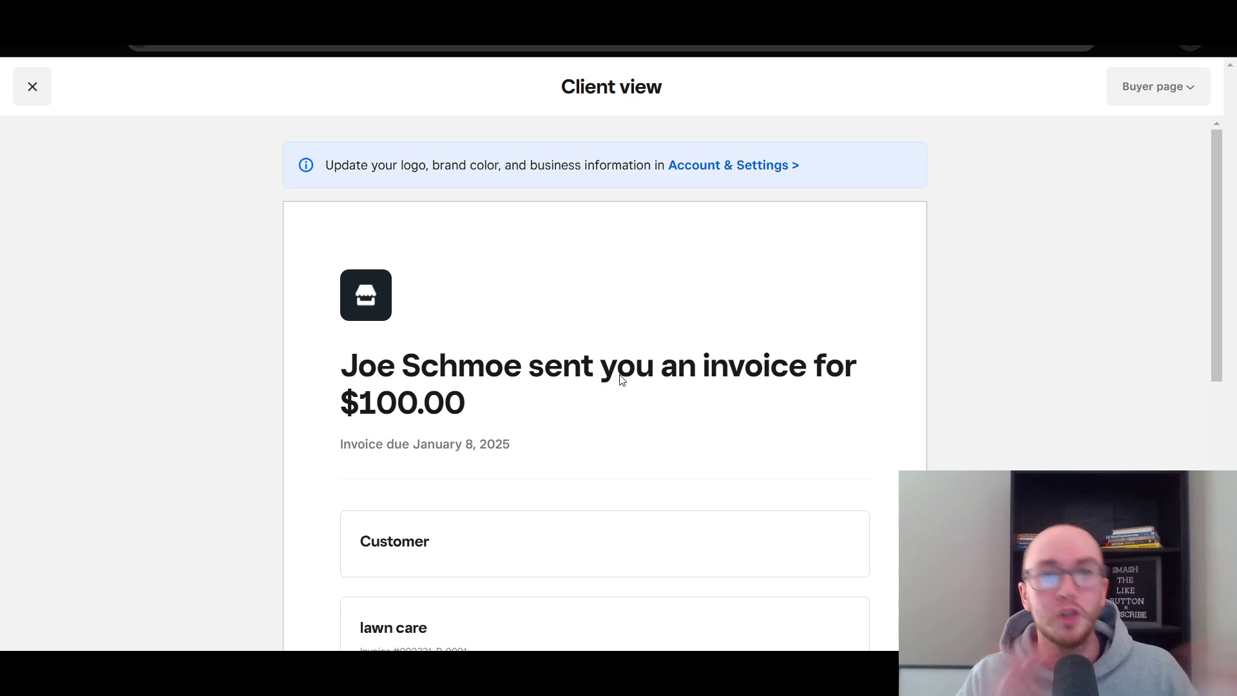